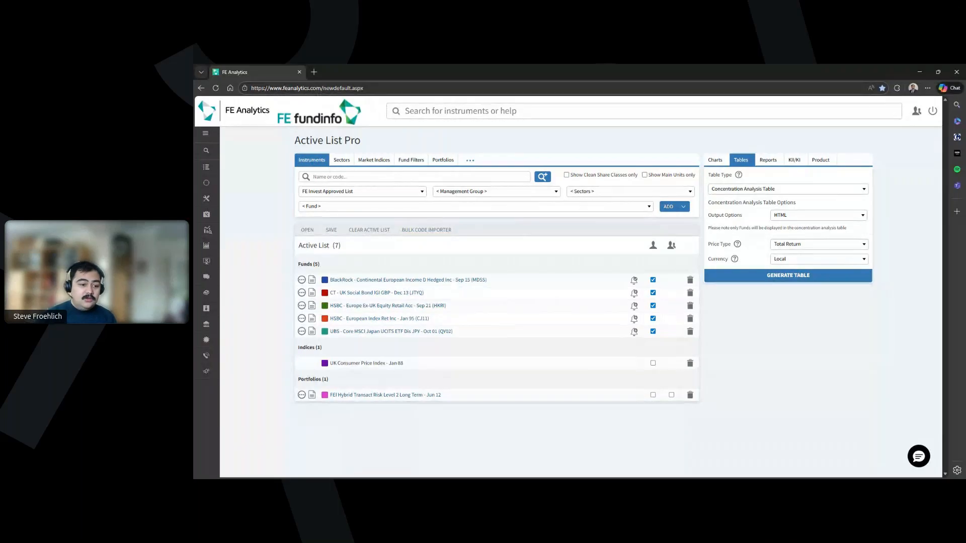
Look through the Training & Guides section of the expanded main navigation and collapse the navigation again.
mouse_move(206, 230)
left_click(207, 137)
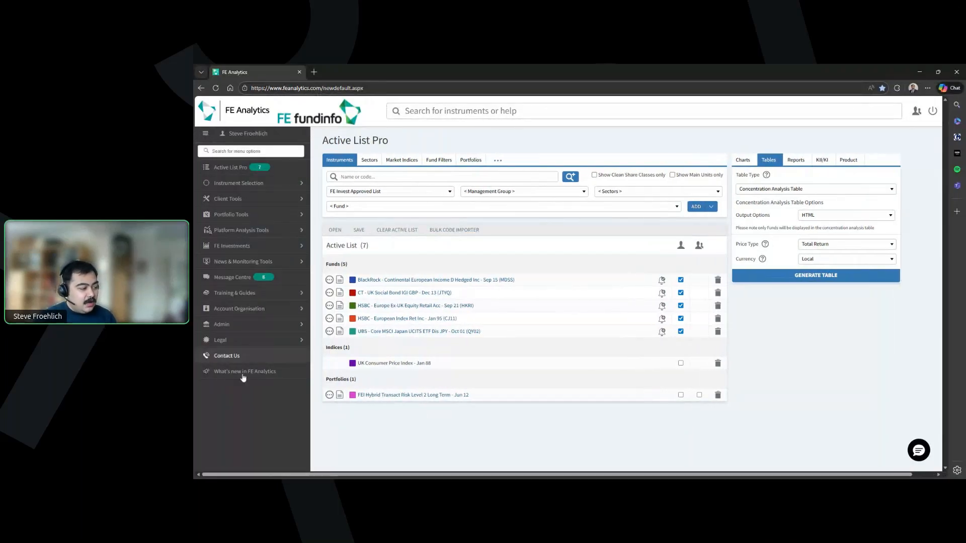
left_click(260, 294)
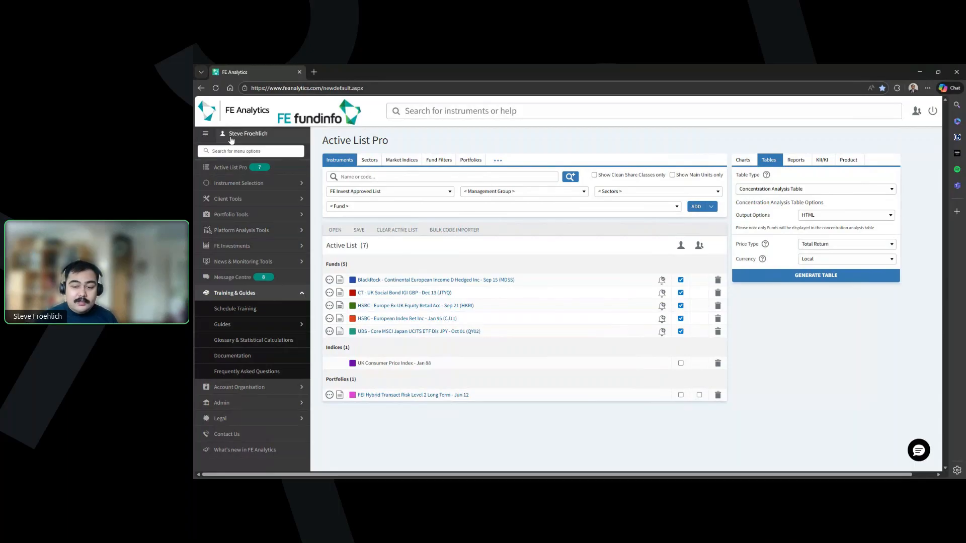
left_click(207, 135)
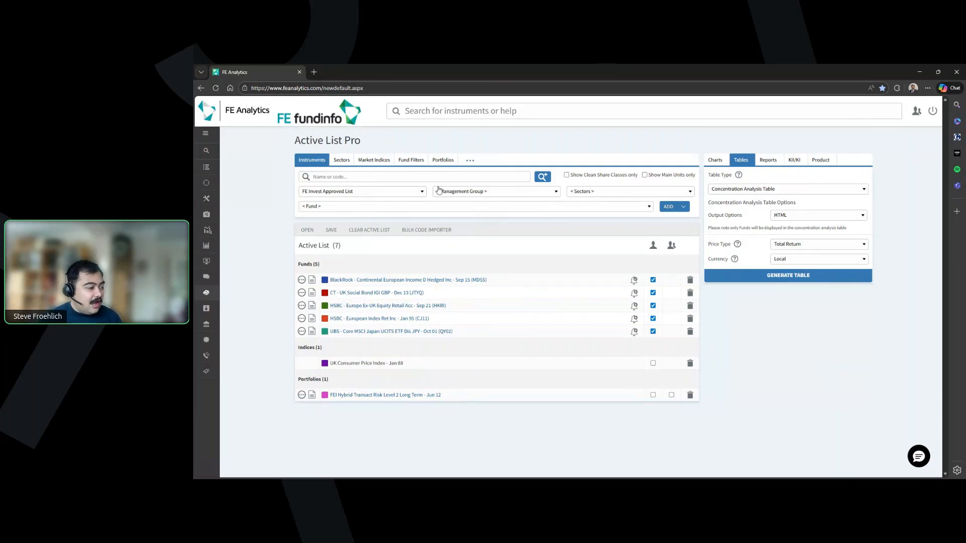
Open the Fund Filter Tool for a new filter from the Active List's Fund Filters and maximise its window.
left_click(410, 160)
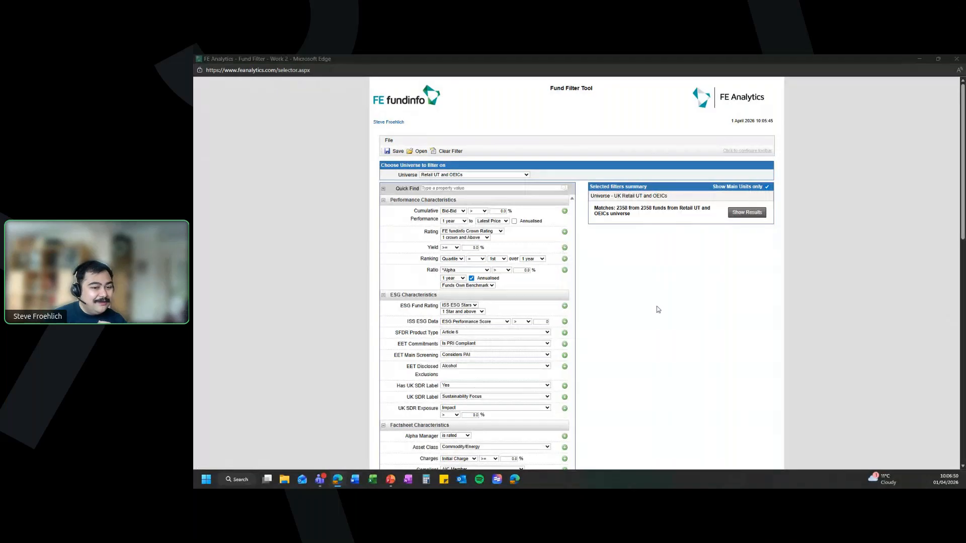
left_click(697, 61)
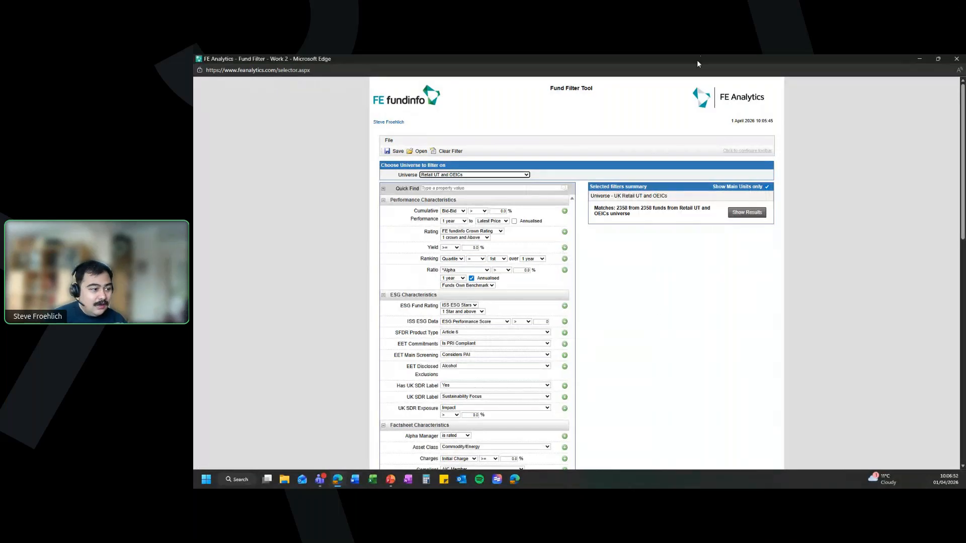
double_click(698, 62)
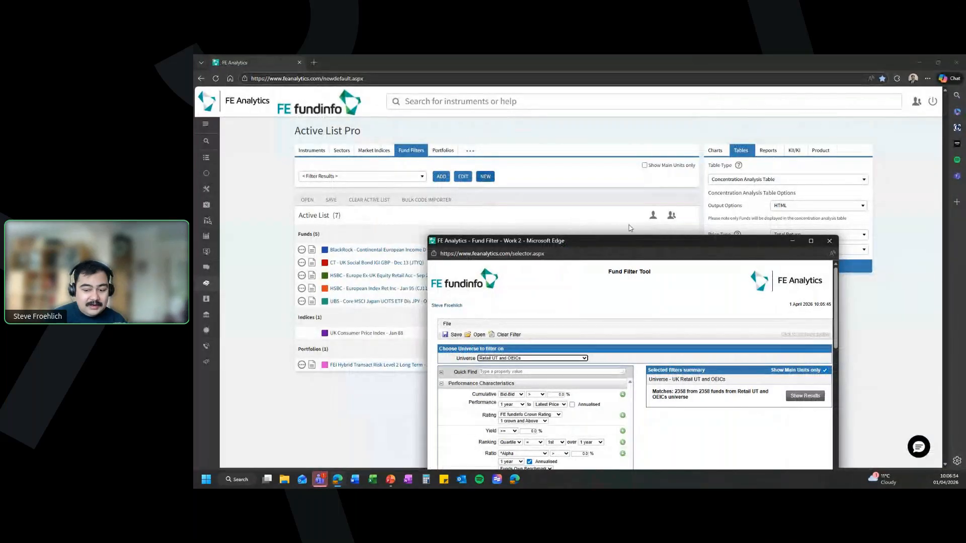
double_click(693, 243)
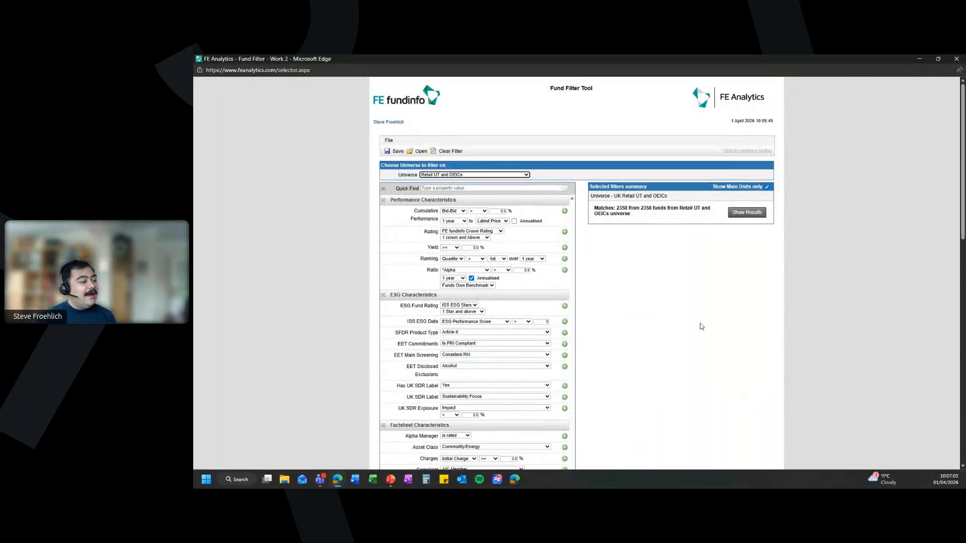
Set the filter universe to UT and OEICs and add a 1-year bid-bid cumulative performance criterion above 10%.
left_click(493, 175)
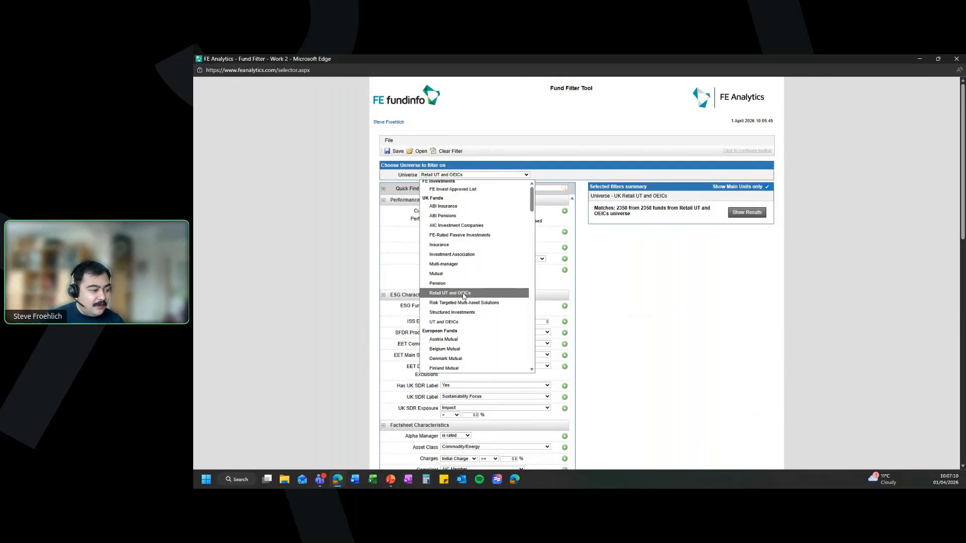
left_click(454, 323)
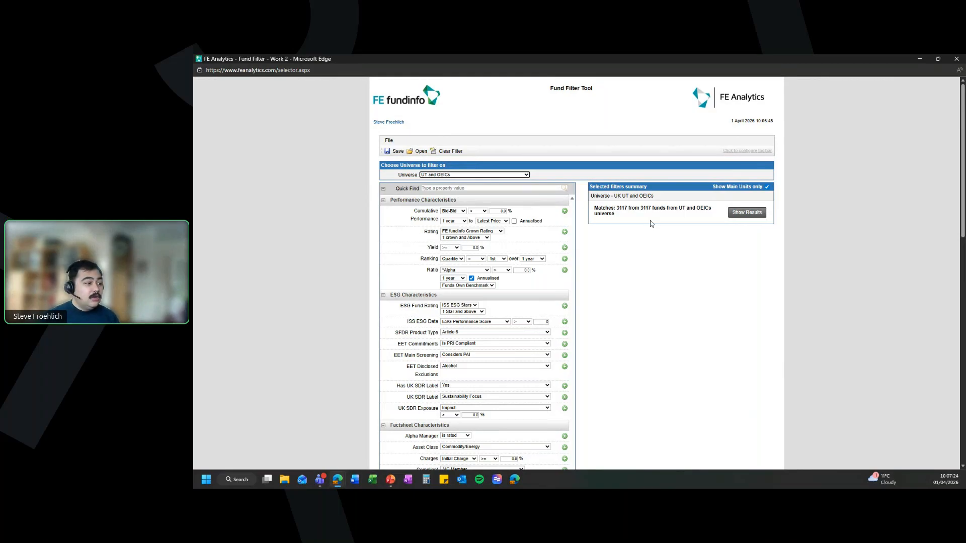
left_click(497, 211)
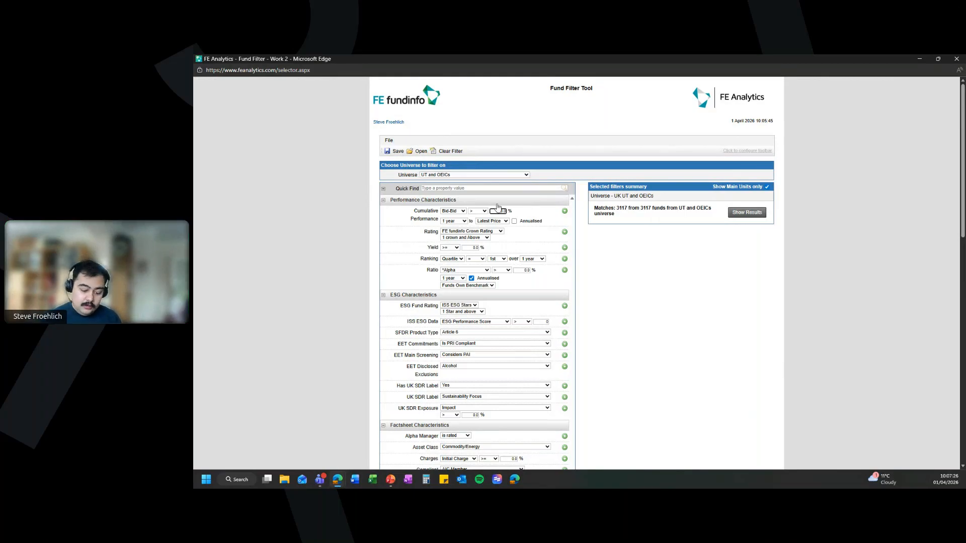
type("1")
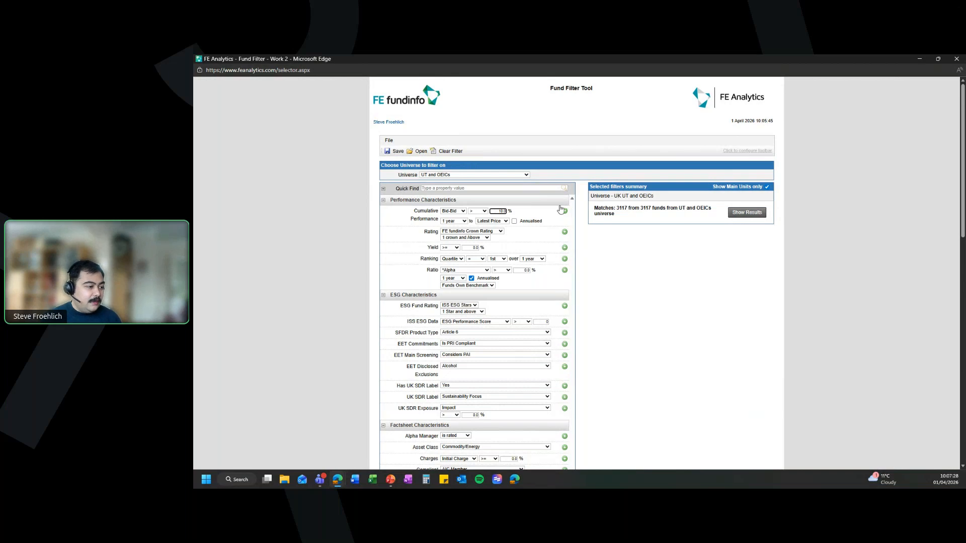
left_click(564, 211)
left_click(565, 212)
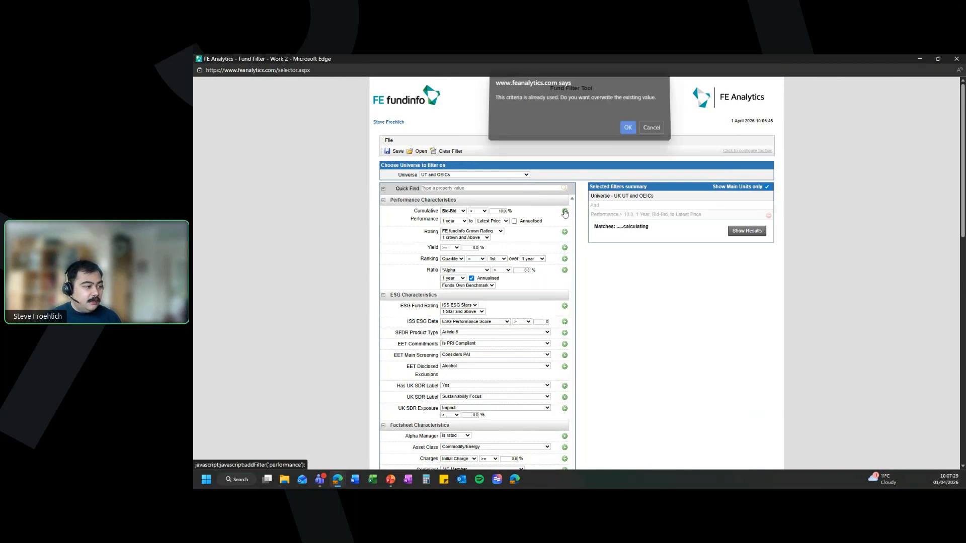
left_click(657, 131)
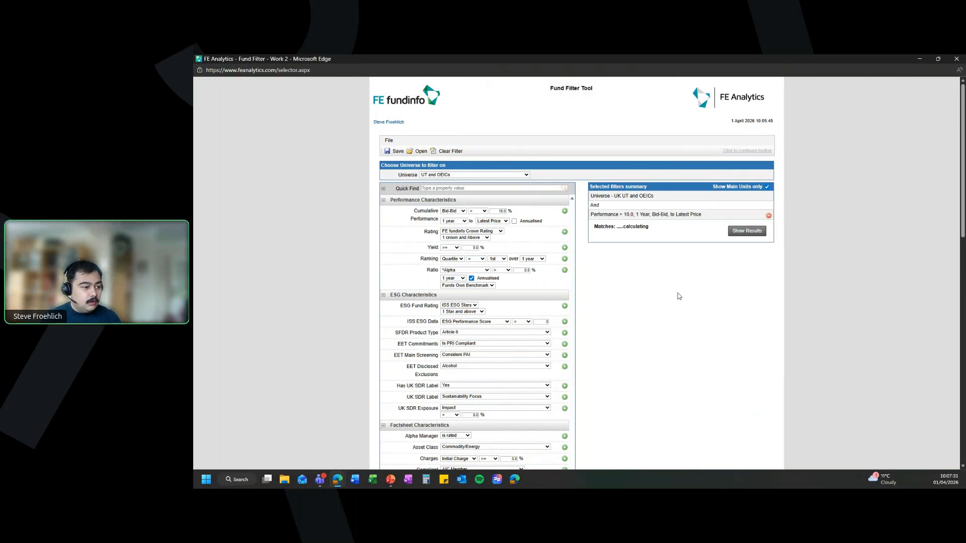
Add an FE fundinfo Crown Rating criterion of 3 Crowns and Above to the filter.
left_click(482, 238)
left_click(462, 296)
left_click(564, 232)
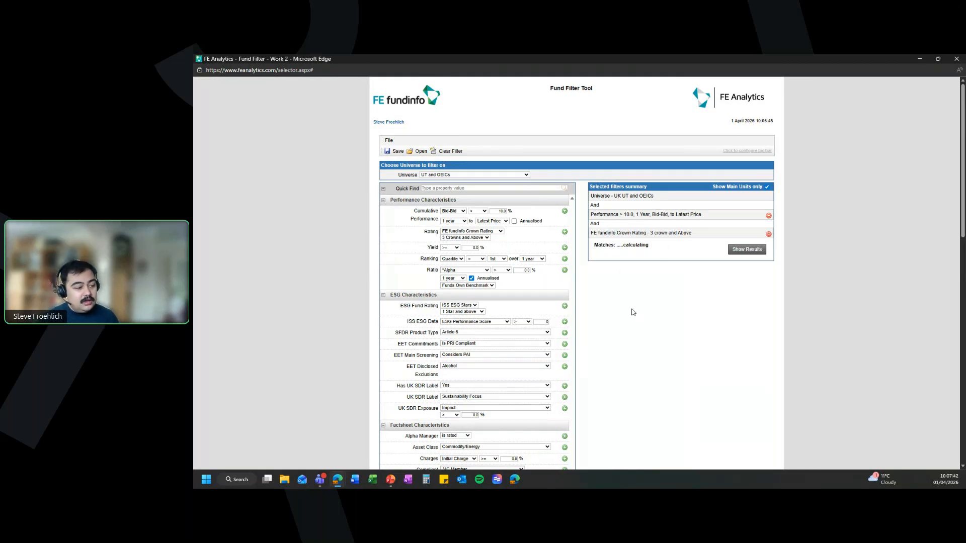
Search the filter properties with Quick Find for "ter" and for "cost", without adding a criterion.
scroll(531, 238, "down", 1)
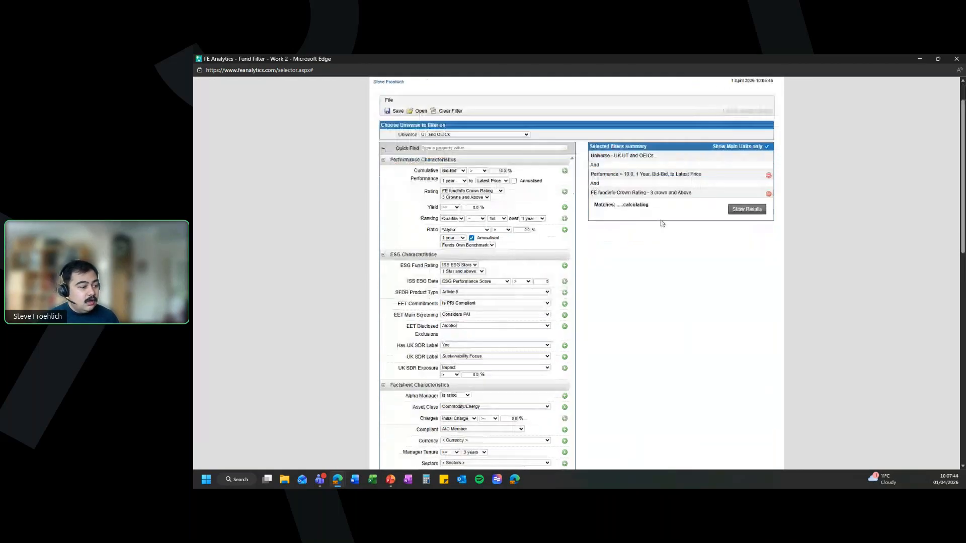
left_click(461, 149)
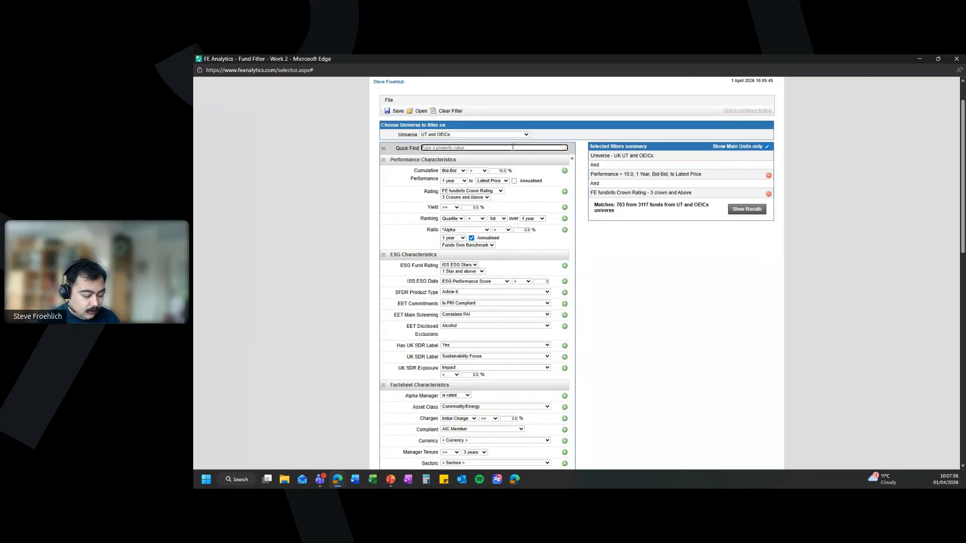
type("i")
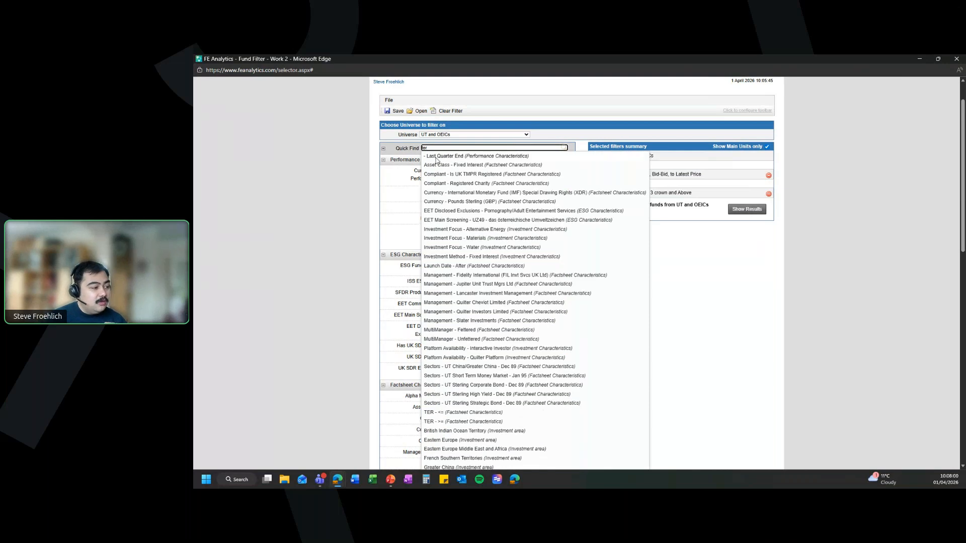
key("BackSpace")
key("BackSpace")
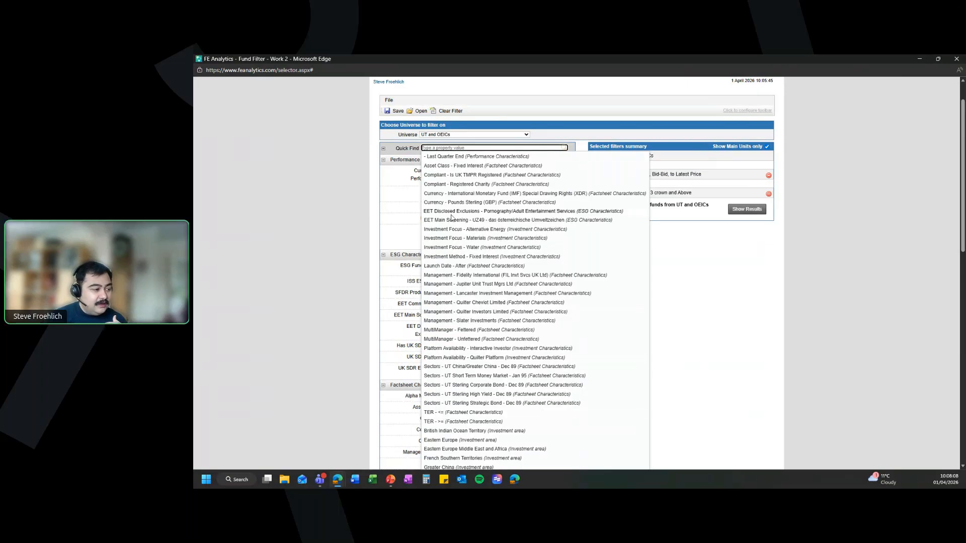
type("cost")
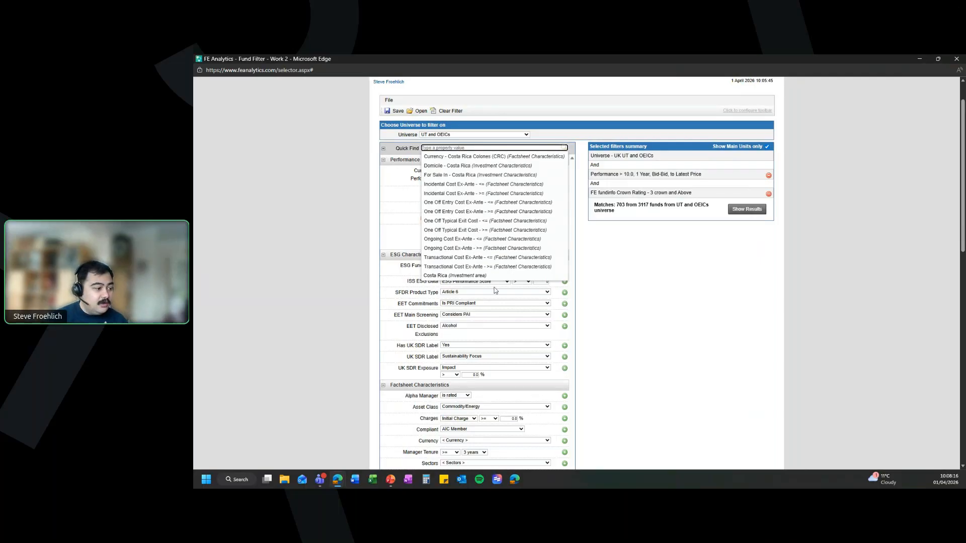
left_click(639, 224)
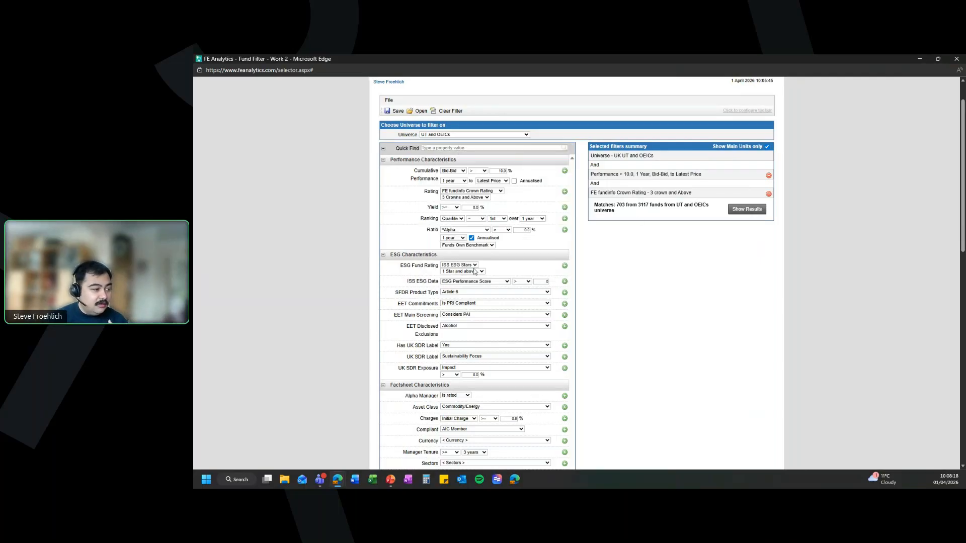
Add a Platform Availability criterion for AJ Bell from the investment characteristics to the filter.
scroll(649, 287, "down", 10)
left_click(513, 412)
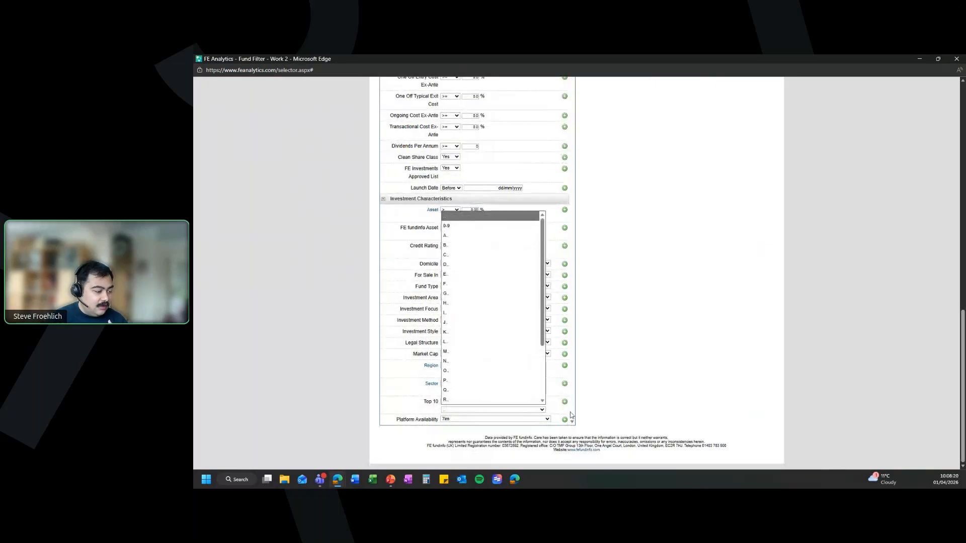
left_click(635, 385)
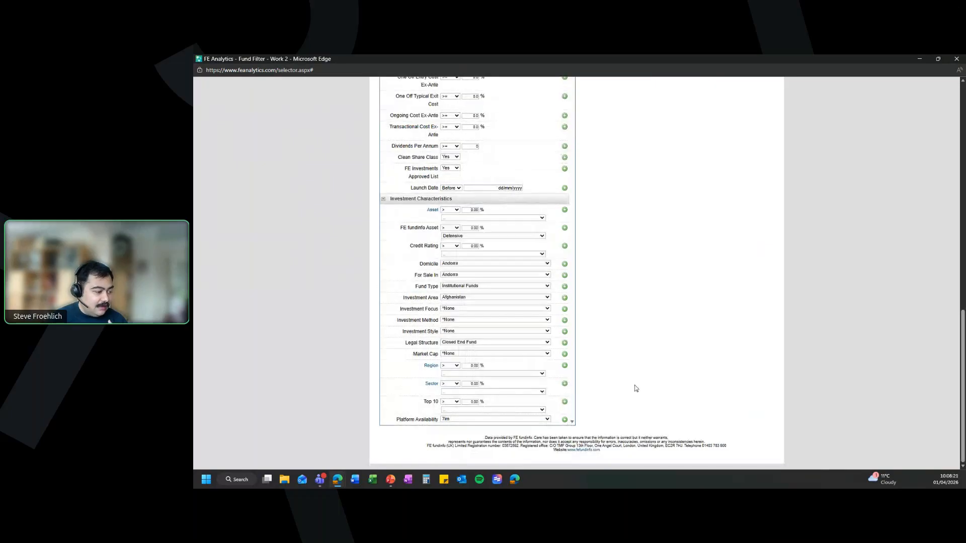
left_click(502, 421)
left_click(495, 303)
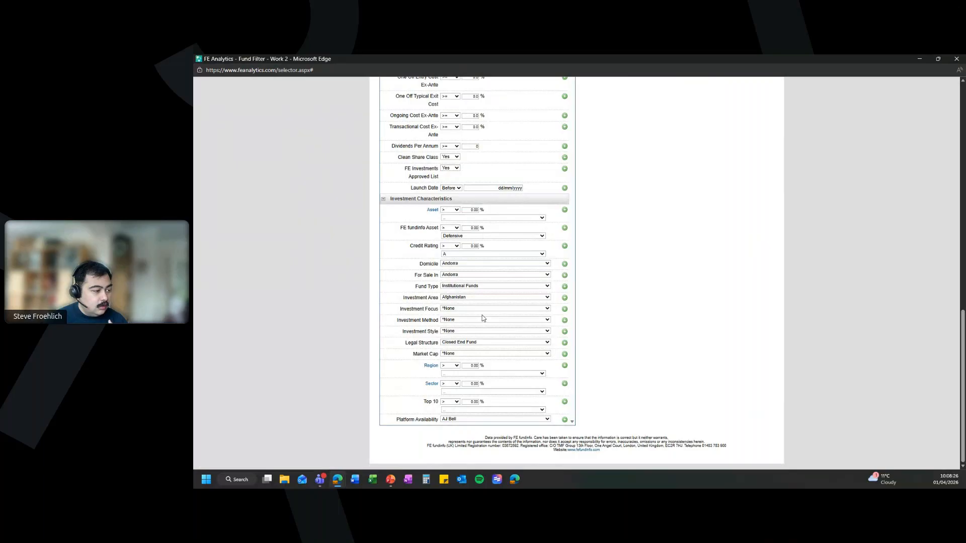
scroll(486, 318, "up", 2)
scroll(485, 318, "up", 12)
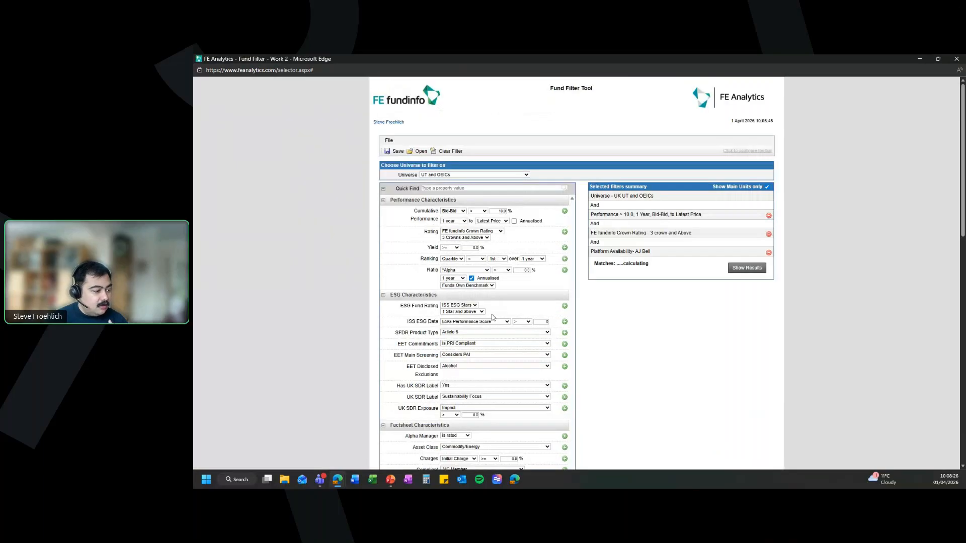
Examine the options for EET Disclosed Exclusions and UK SDR Label, and the available factsheet characteristics.
scroll(425, 350, "down", 2)
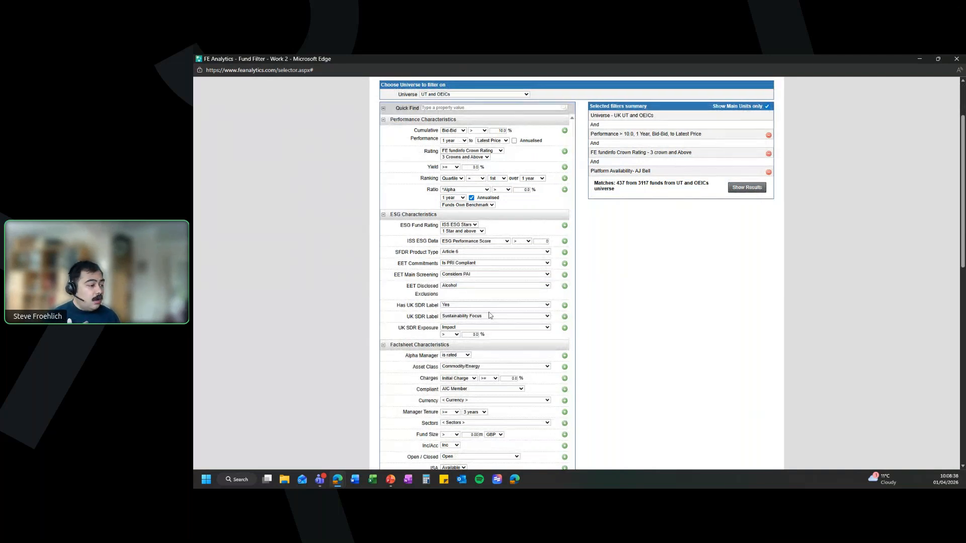
left_click(516, 289)
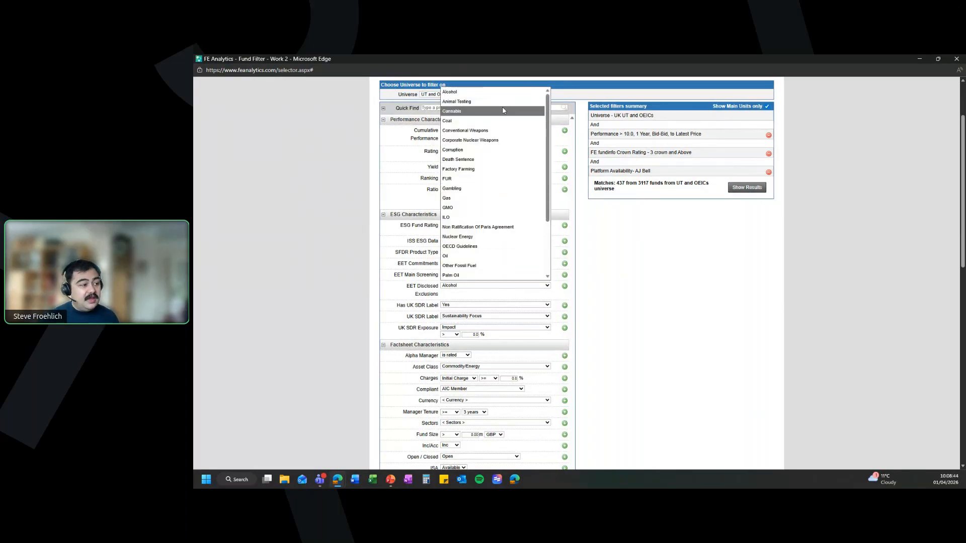
left_click(659, 286)
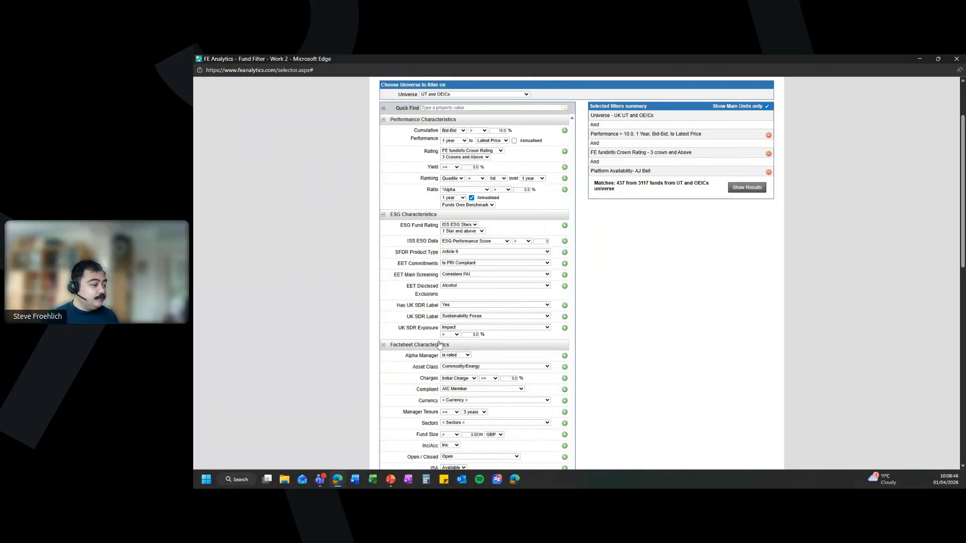
left_click(454, 316)
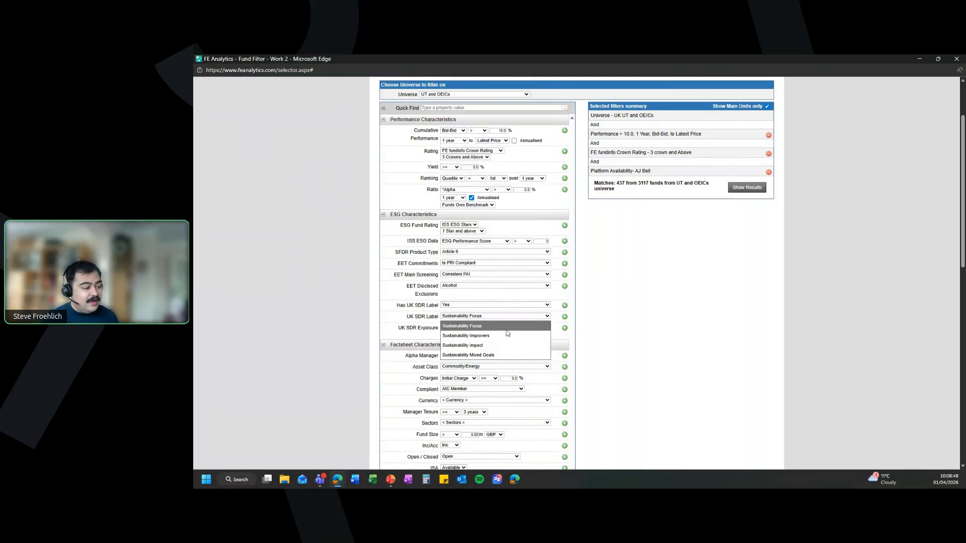
left_click(650, 387)
scroll(619, 387, "down", 1)
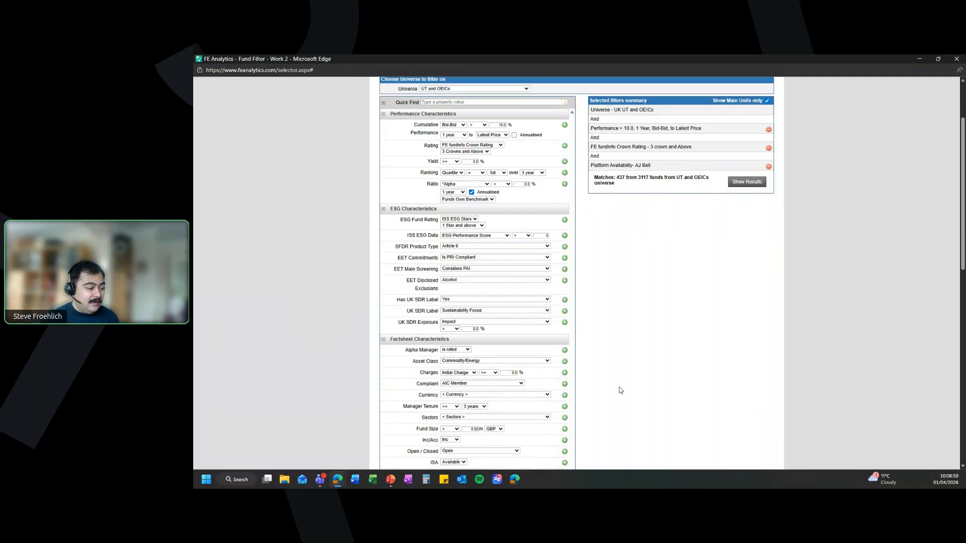
scroll(619, 390, "down", 4)
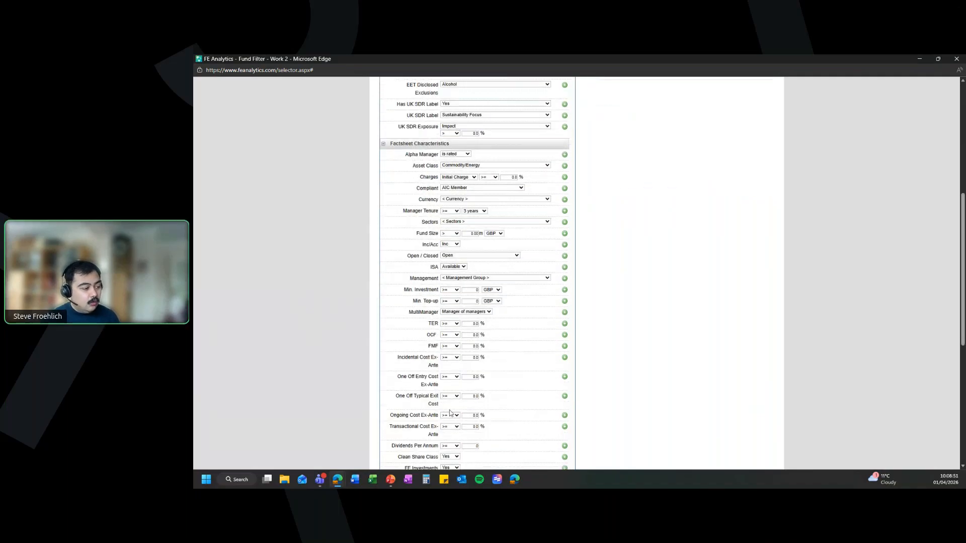
View the results of the UT and OEICs filter and close the results window.
scroll(794, 297, "up", 6)
left_click(747, 268)
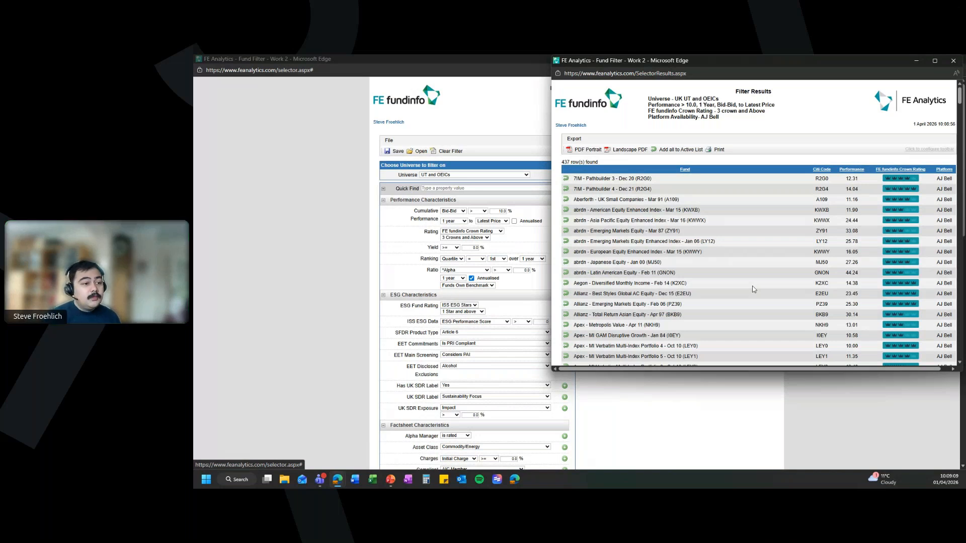
left_click(954, 61)
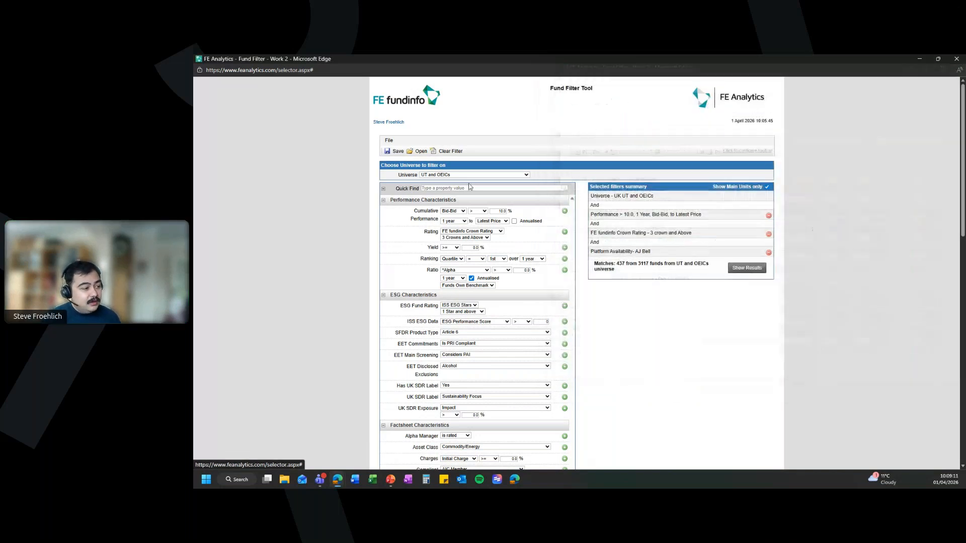
Change the filter universe to UK MPS and show the results for that universe.
left_click(459, 175)
scroll(461, 271, "down", 10)
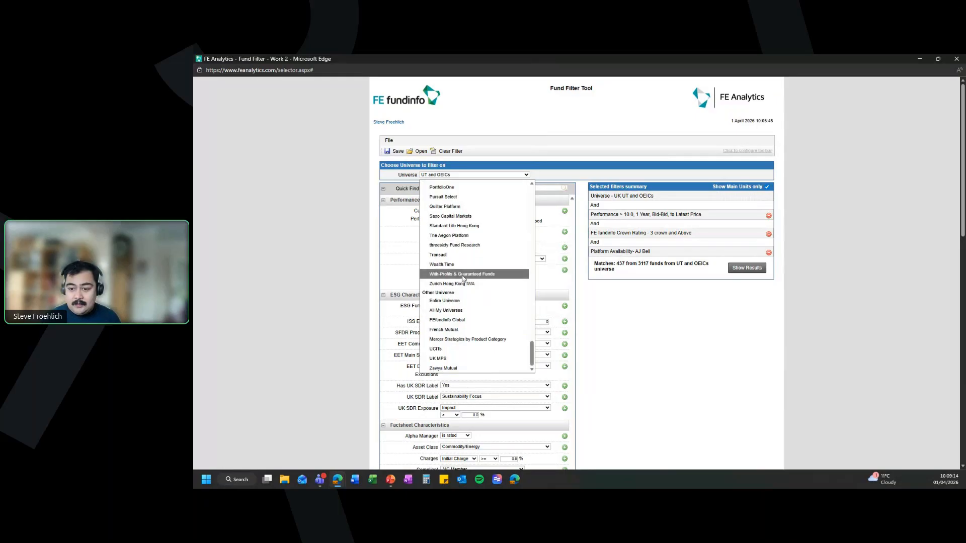
left_click(438, 358)
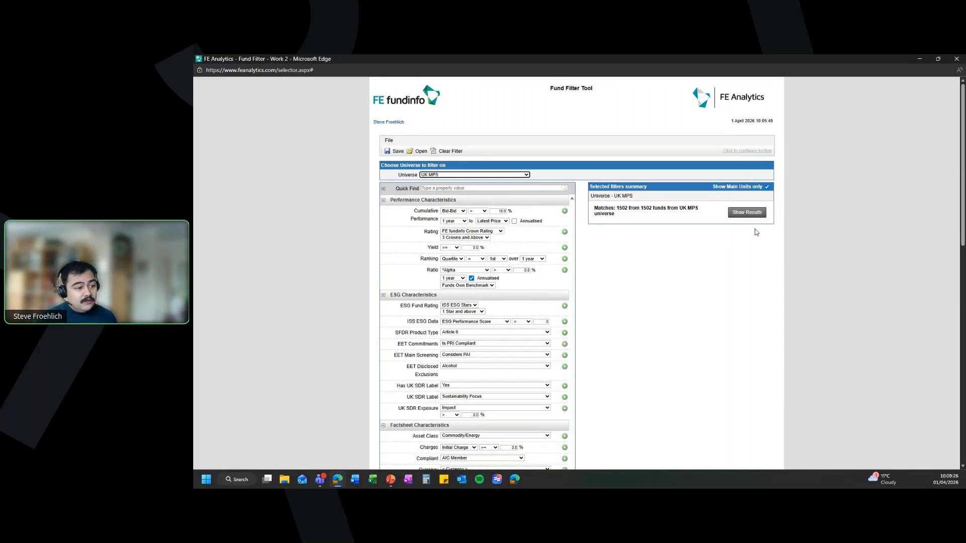
left_click(761, 206)
left_click(761, 212)
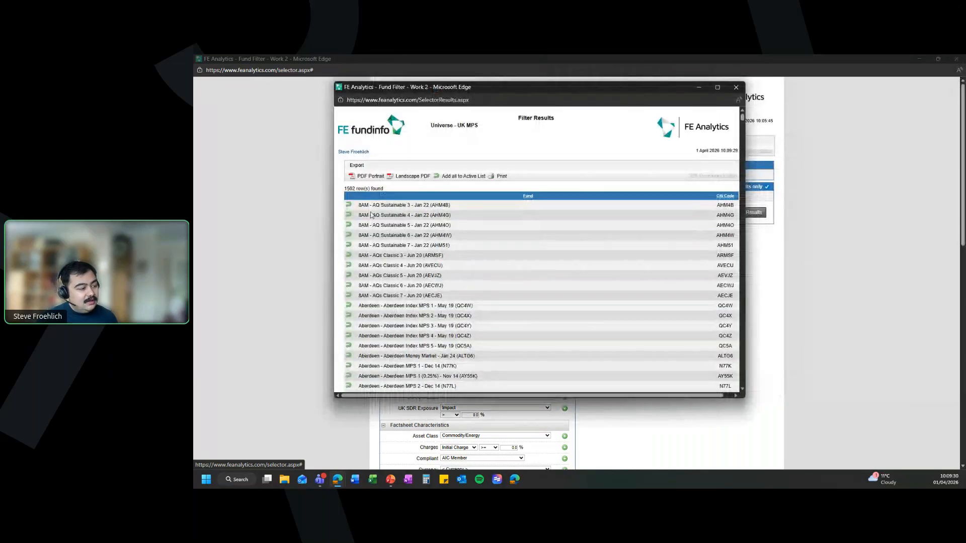
Look through the list of funds found for the UK MPS universe and close the results window.
scroll(371, 274, "down", 1)
scroll(371, 274, "down", 8)
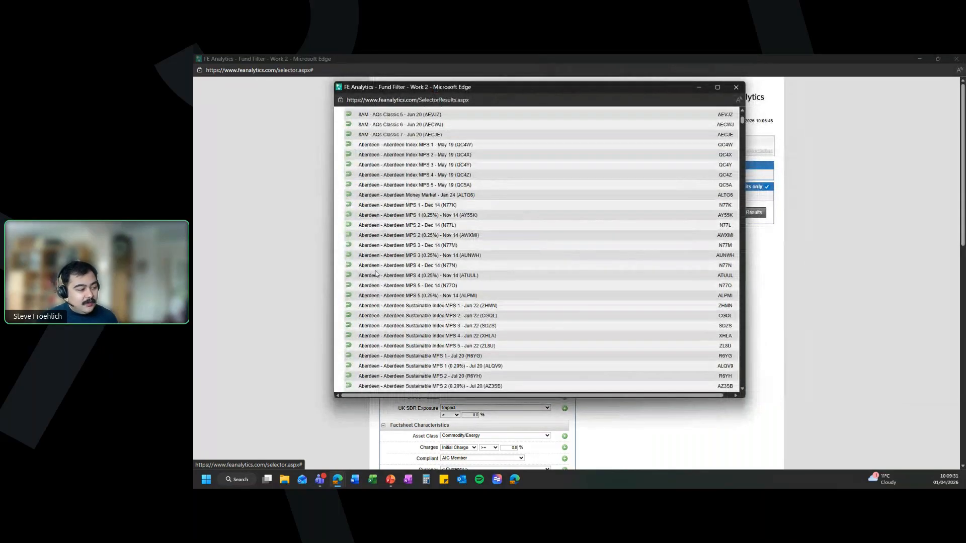
scroll(359, 312, "down", 10)
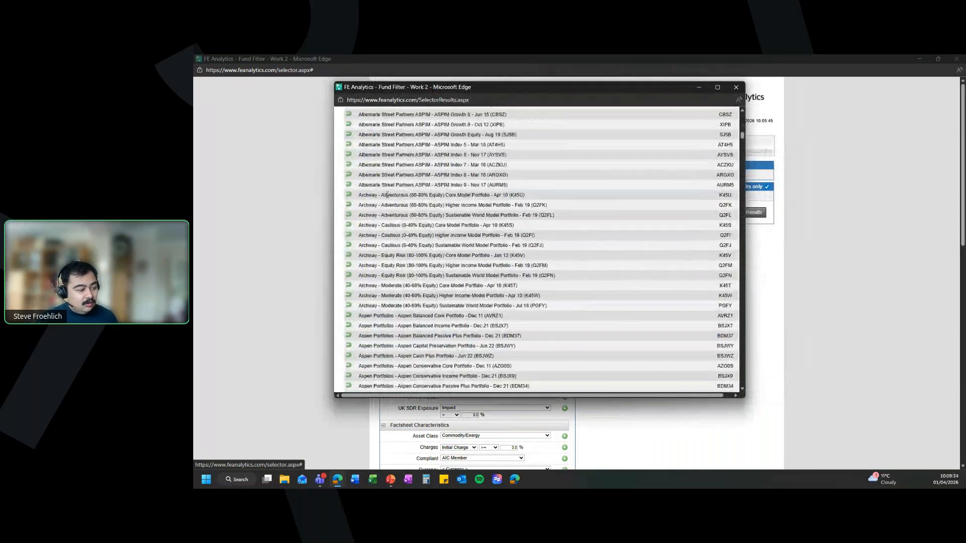
scroll(376, 320, "down", 5)
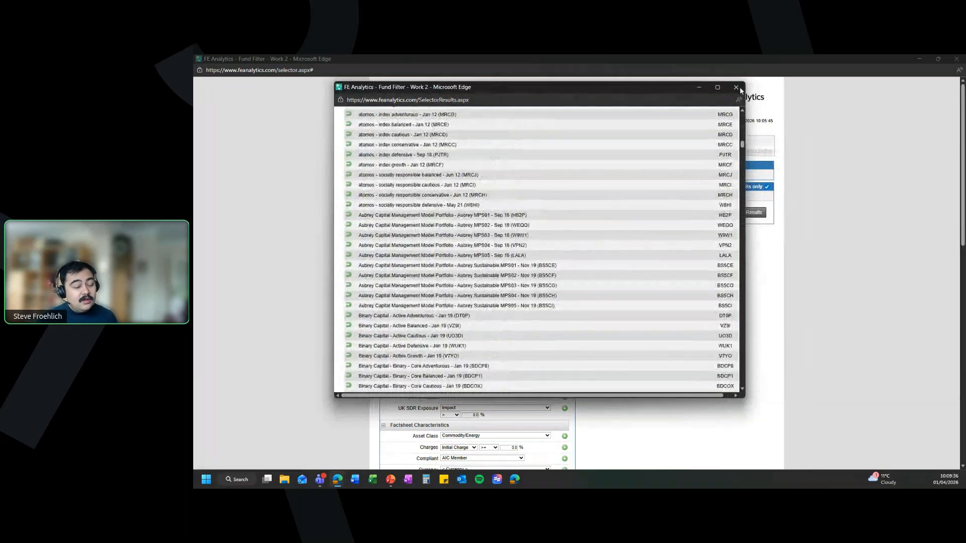
left_click(736, 87)
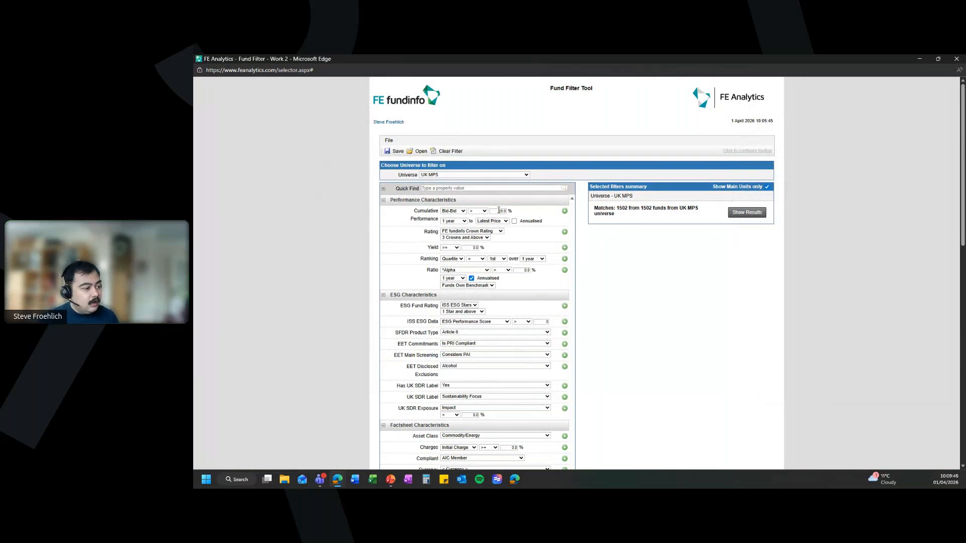
Add filters for 1-year Bid-Bid cumulative performance above 10% and yield of at least 2.0%.
left_click(565, 211)
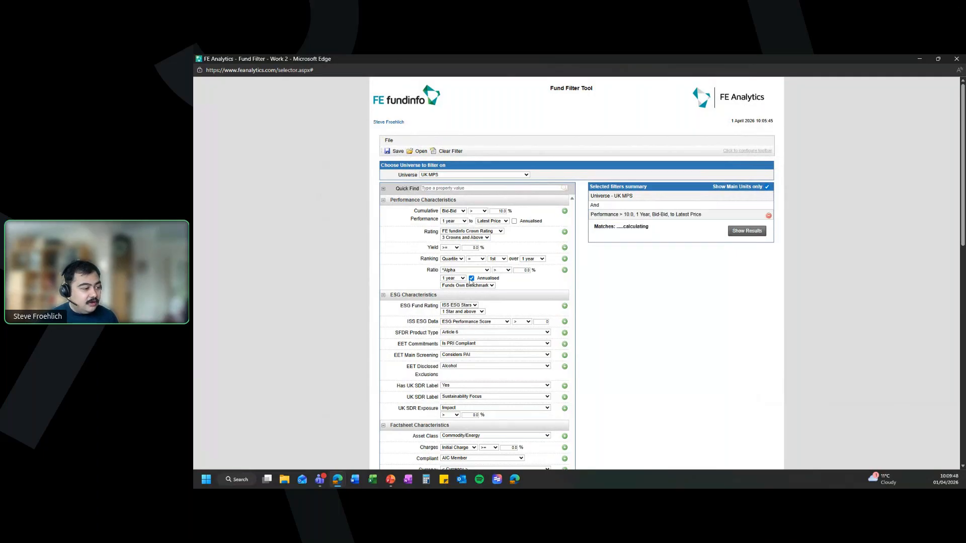
left_click(471, 248)
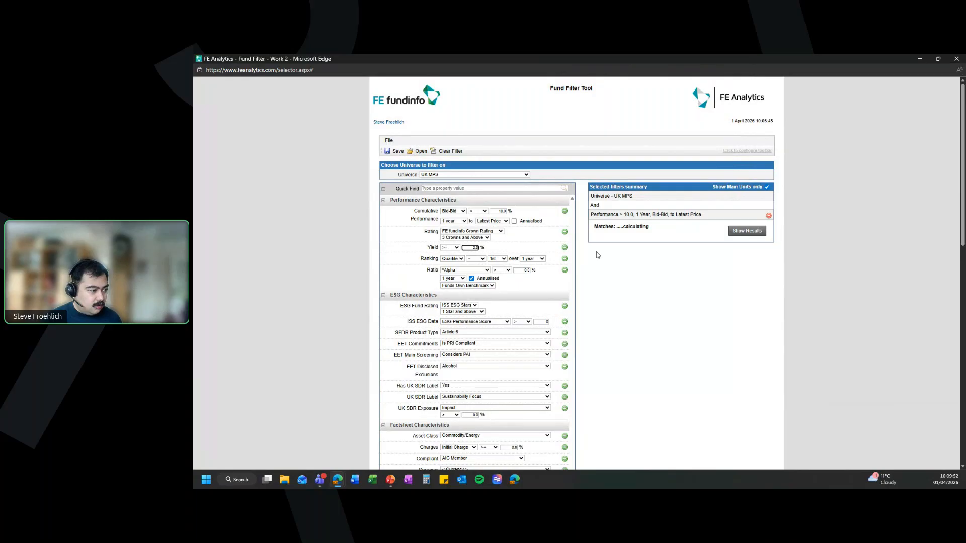
left_click(565, 248)
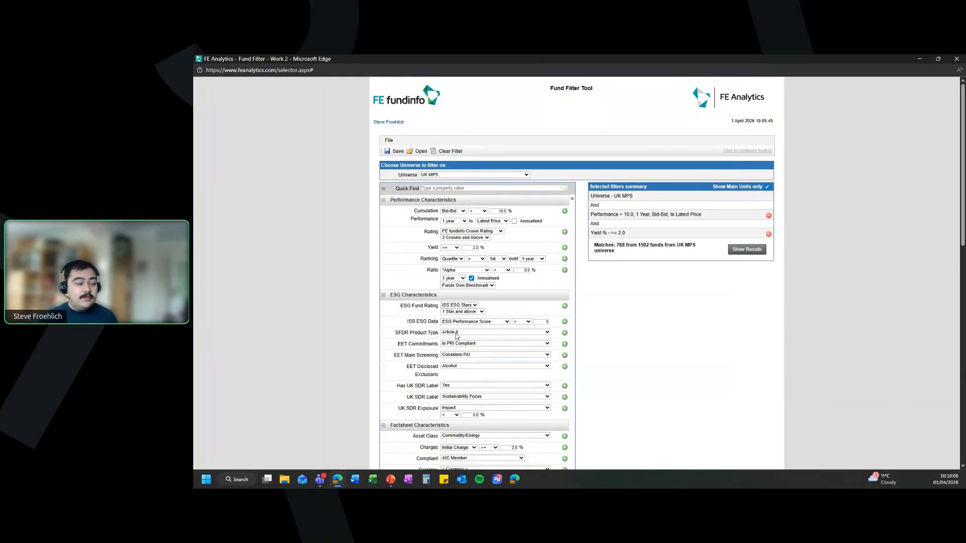
Add an FE fundinfo Crown Rating criterion of 2 Crowns and Above to the filter.
scroll(456, 334, "down", 7)
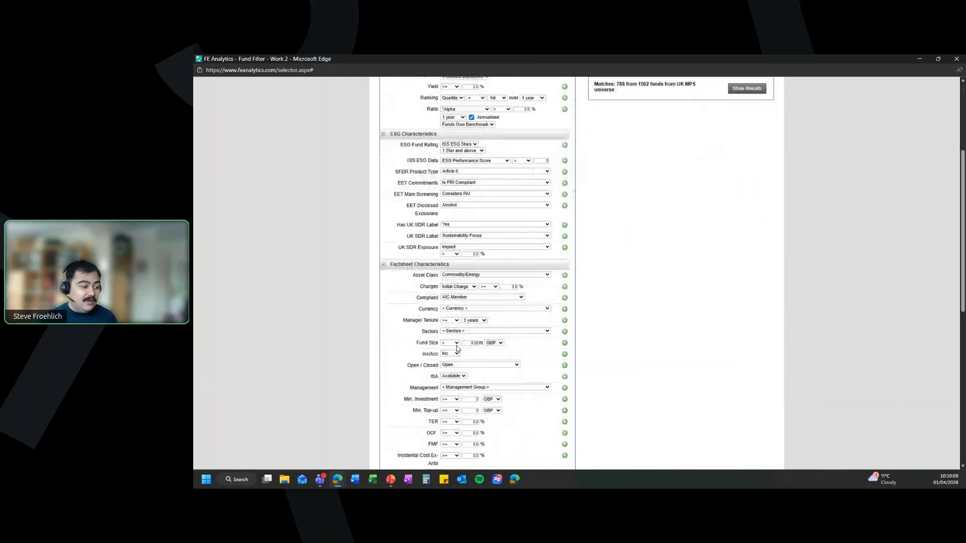
scroll(456, 360, "up", 6)
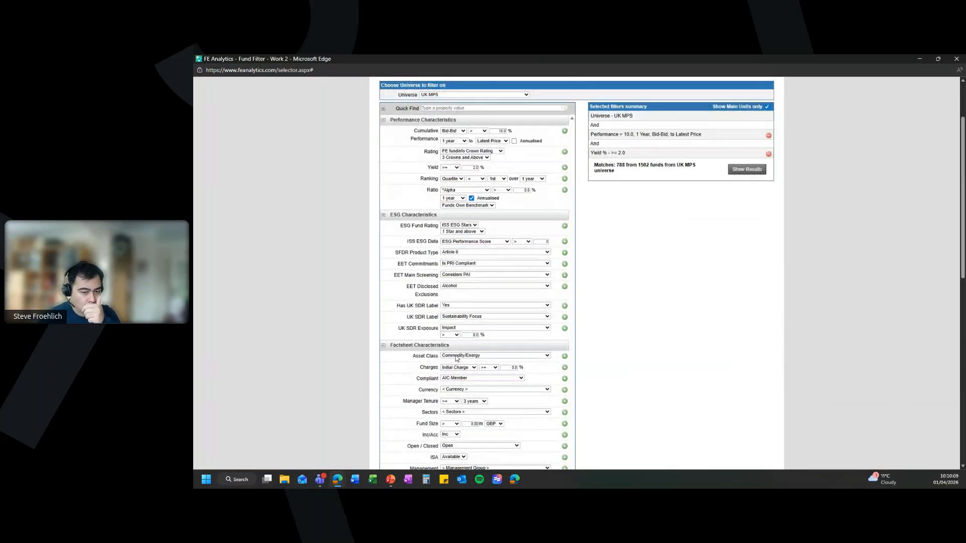
scroll(457, 359, "up", 2)
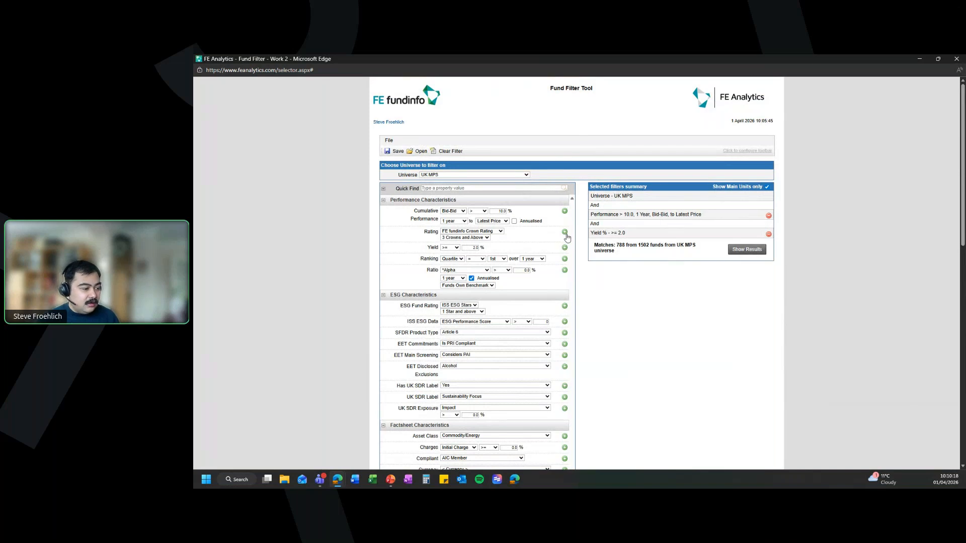
left_click(470, 238)
left_click(464, 272)
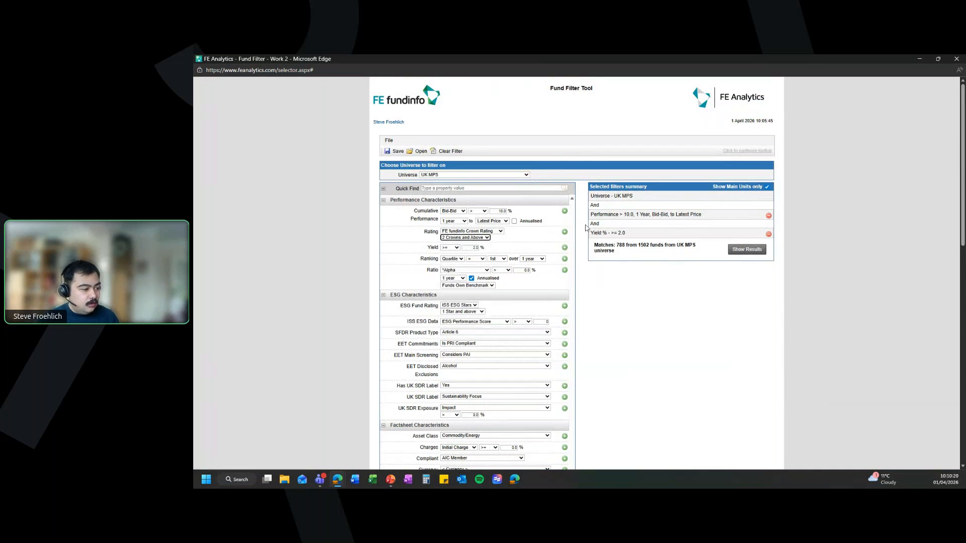
left_click(564, 233)
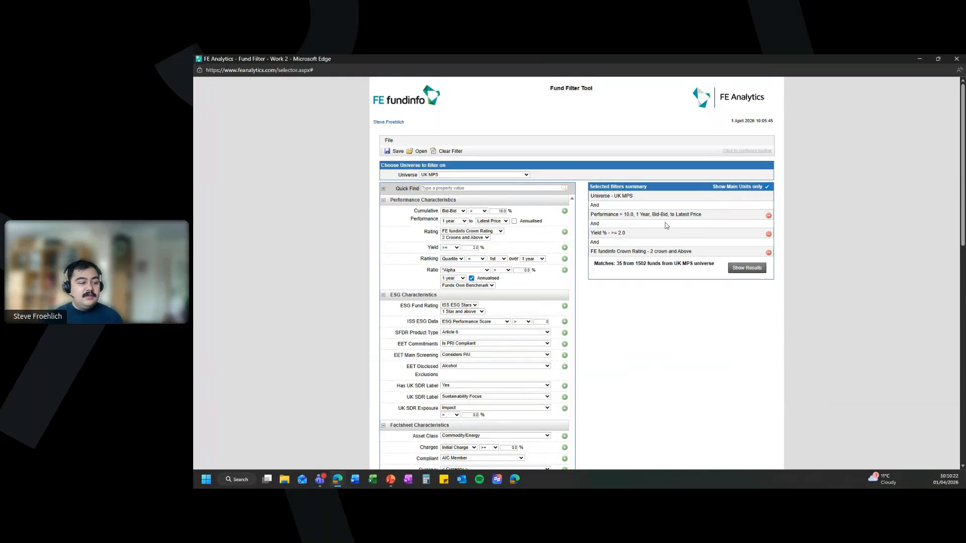
Show the results of the UK MPS filter in a maximised window and review the matching portfolios.
left_click(748, 270)
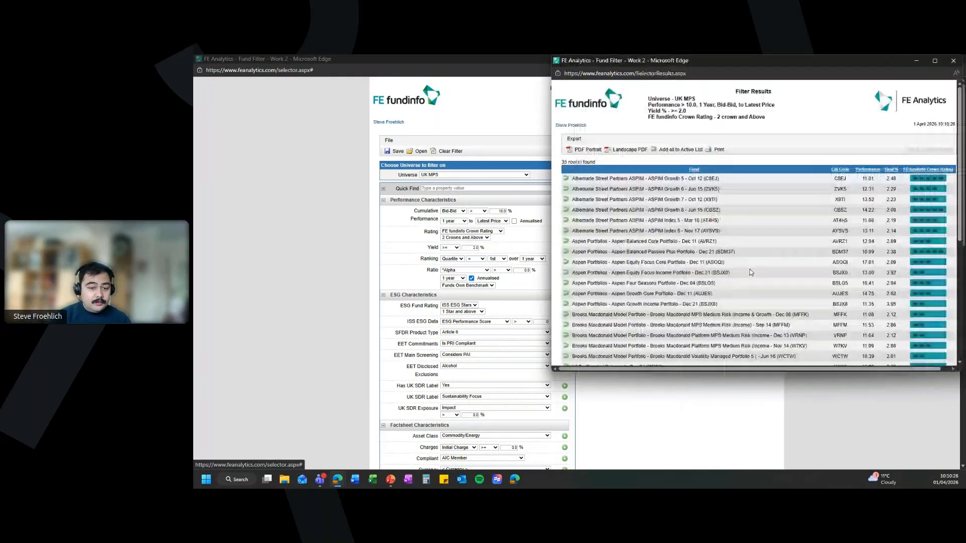
double_click(853, 59)
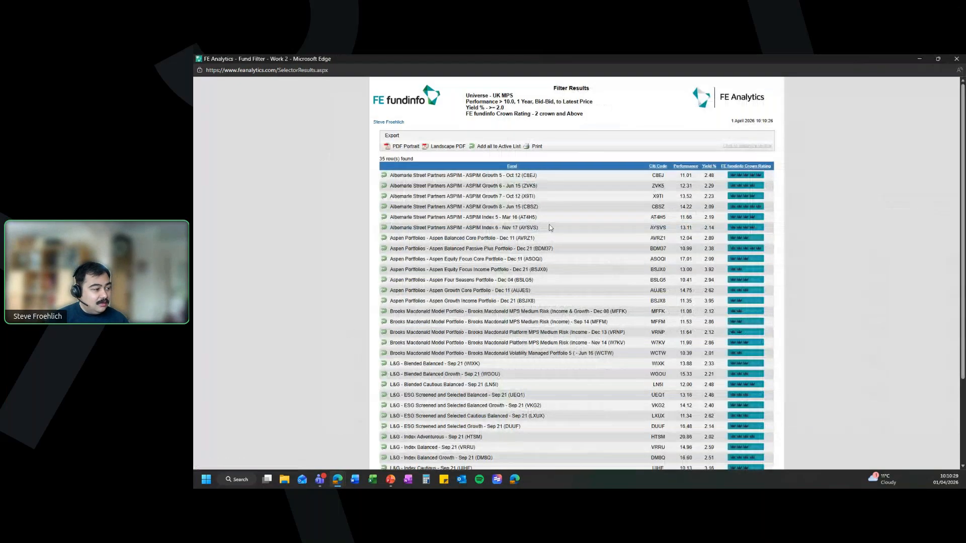
scroll(550, 228, "down", 5)
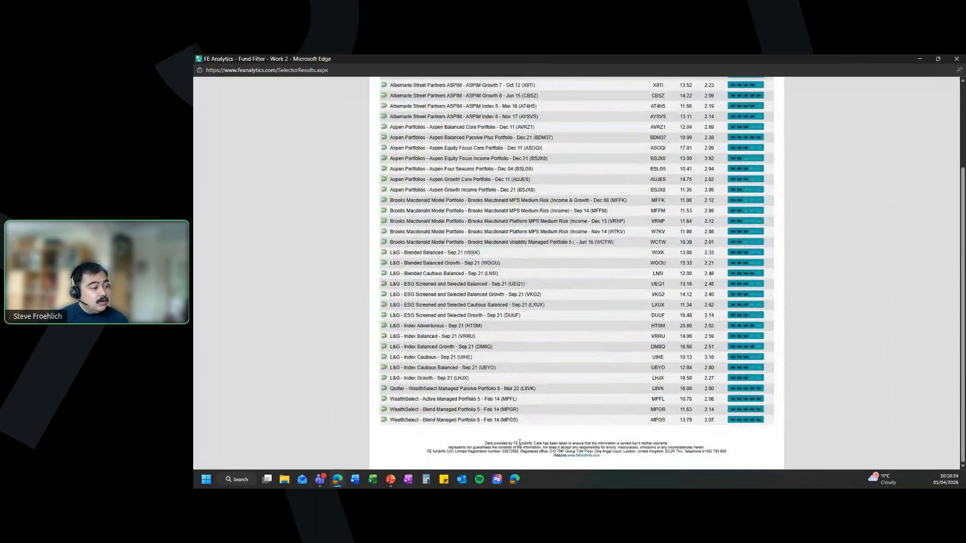
scroll(517, 441, "up", 1)
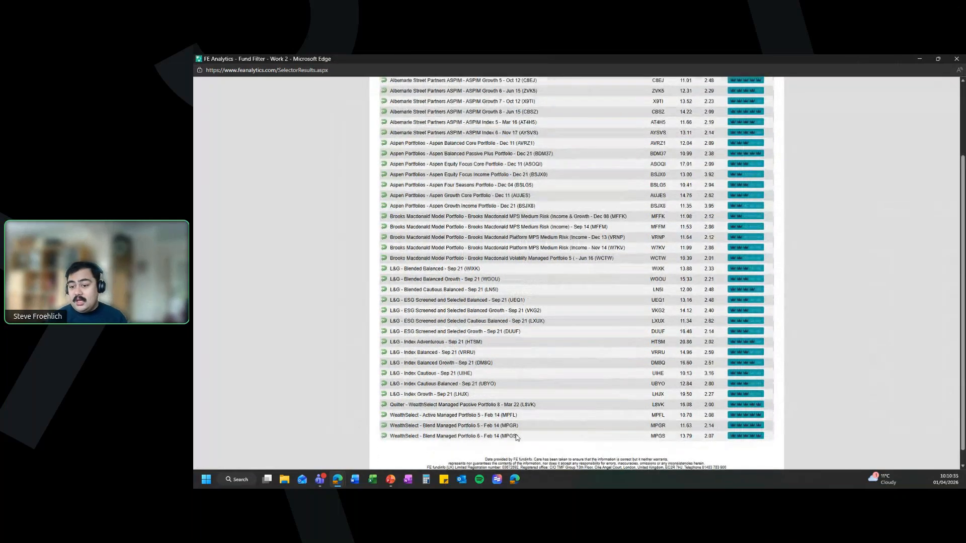
scroll(516, 437, "up", 2)
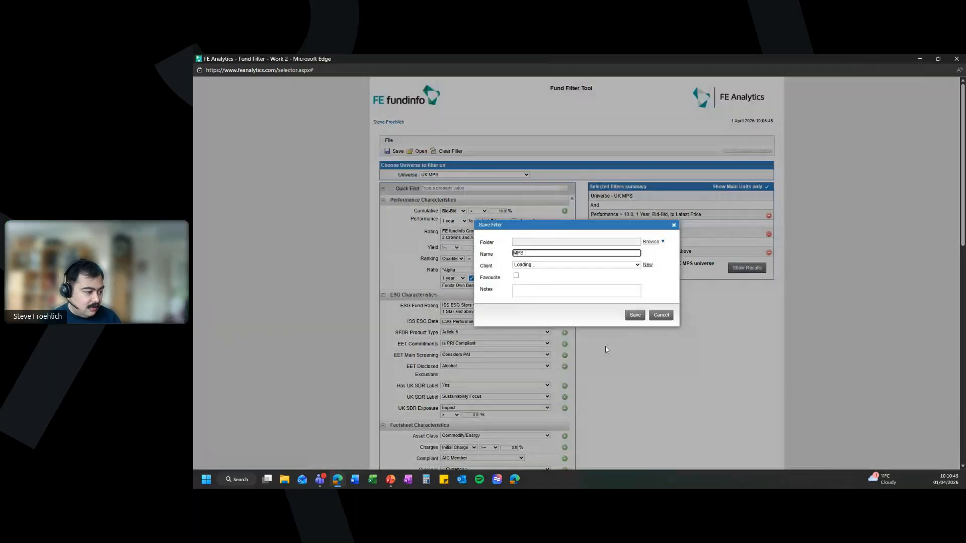
Save the current filter under the name "MPS Filter".
type("Fil")
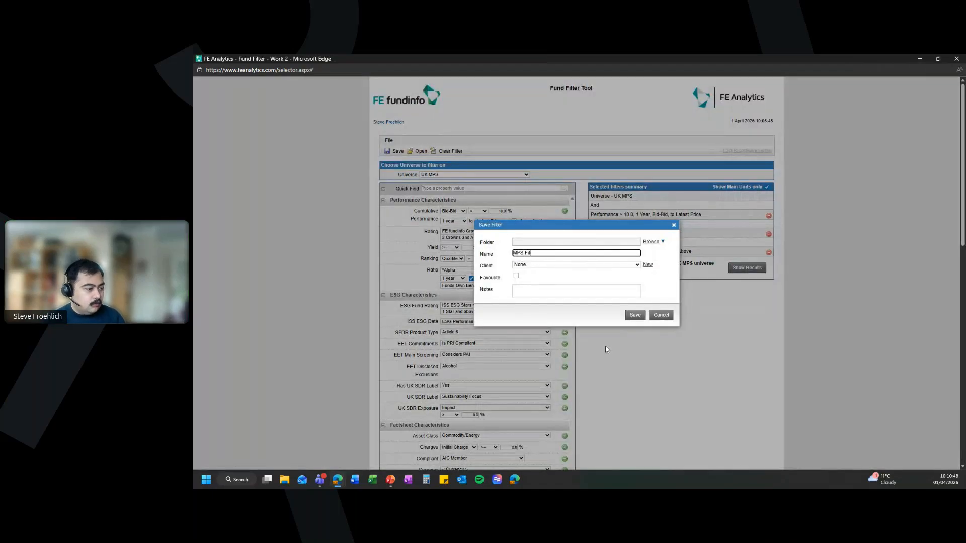
type("erter")
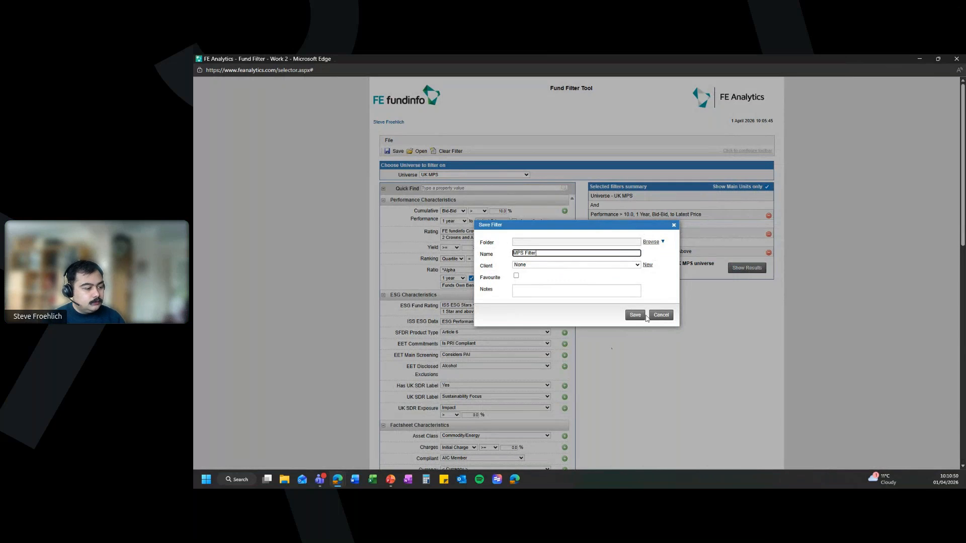
left_click(639, 316)
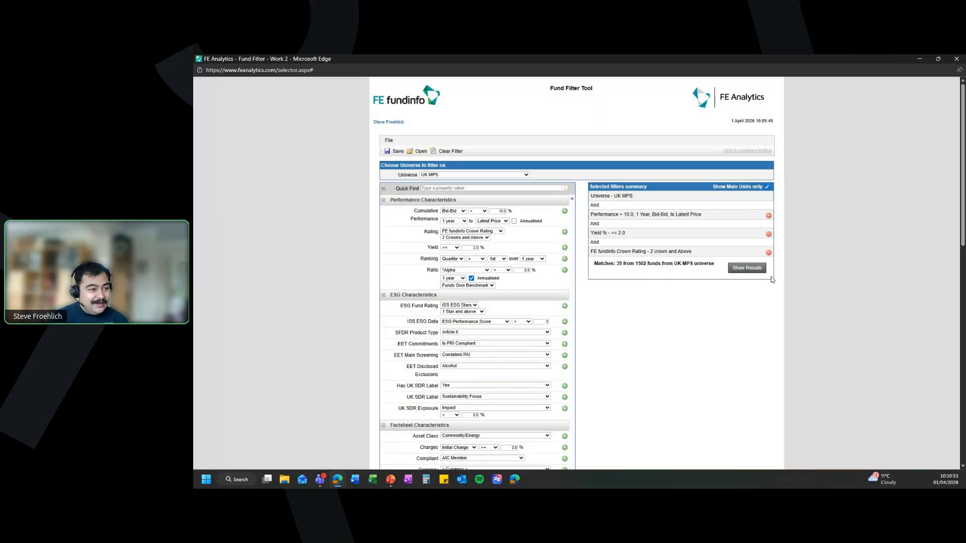
Minimise the filter tool and open a maximised Report Builder for a new Custom Table report acting on the MPS Filter.
left_click(919, 56)
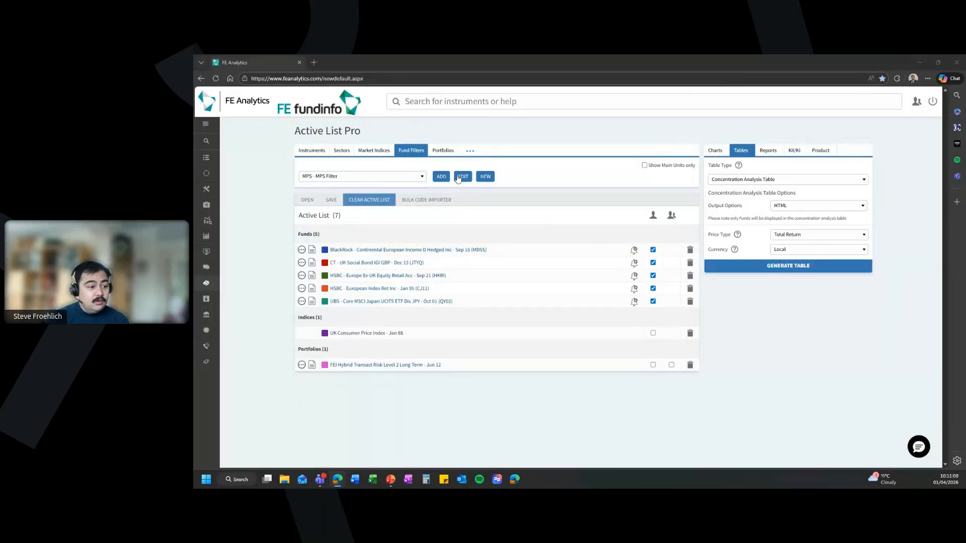
left_click(771, 151)
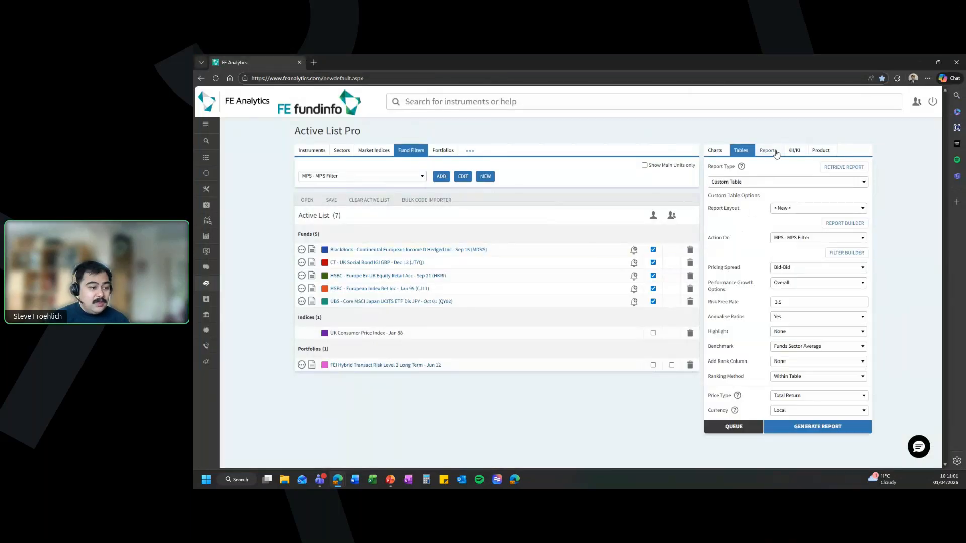
left_click(745, 183)
left_click(865, 206)
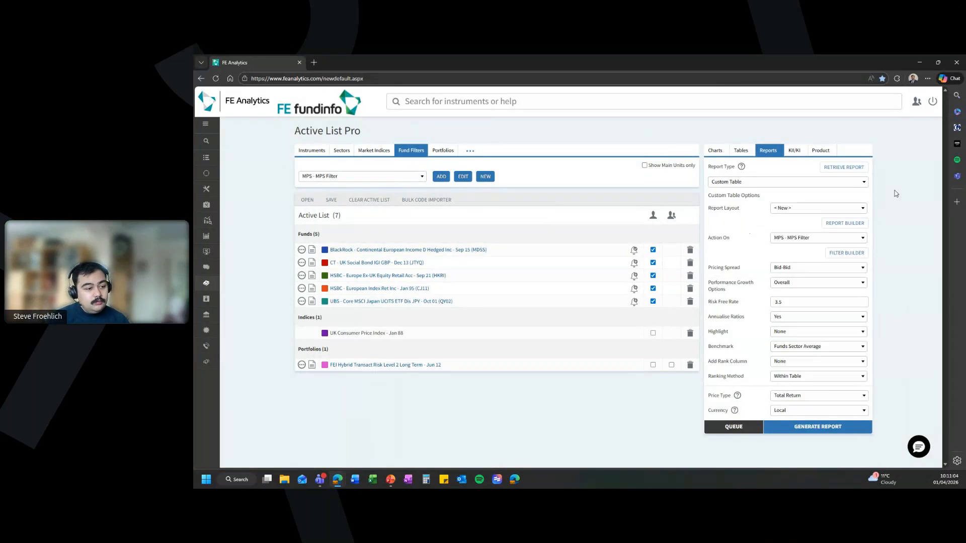
left_click(859, 228)
left_click_drag(708, 63, 503, 112)
double_click(503, 112)
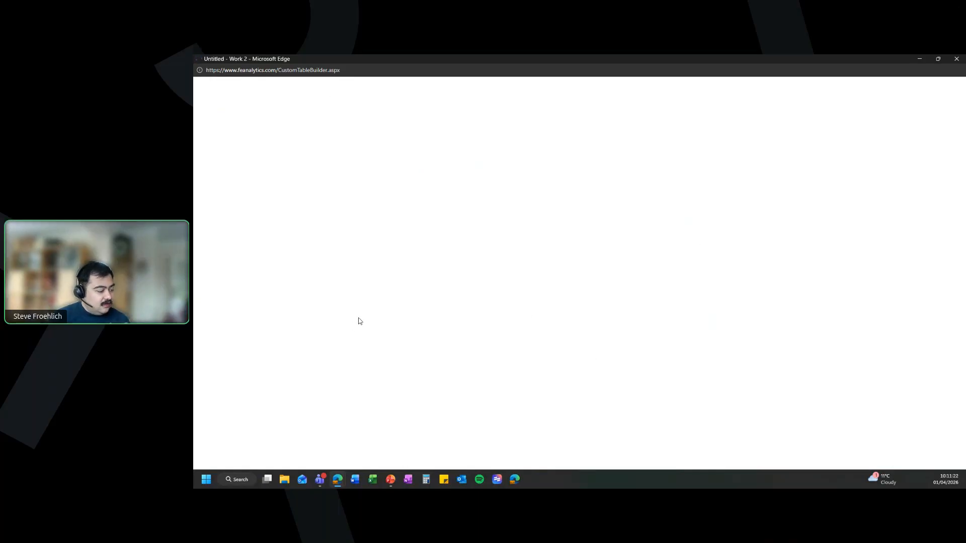
left_click_drag(525, 57, 520, 108)
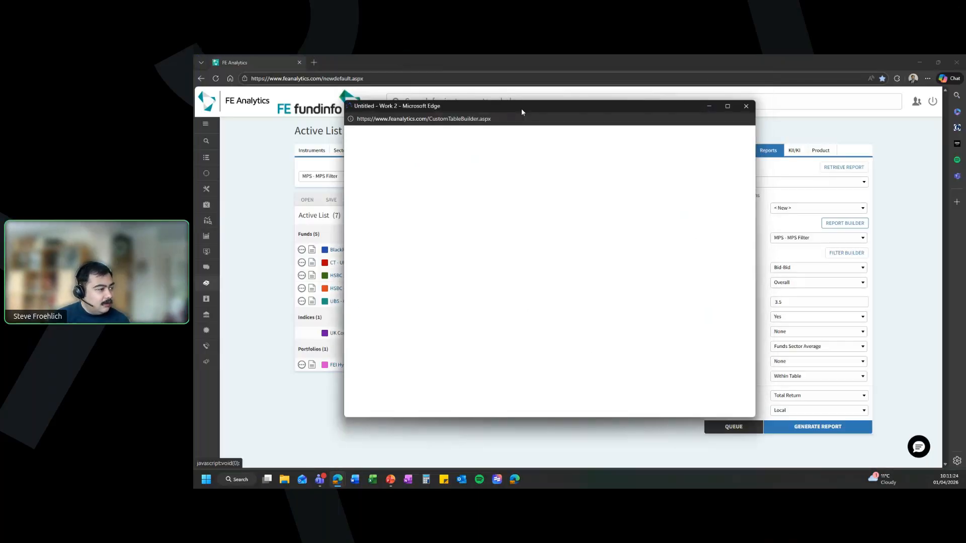
double_click(521, 108)
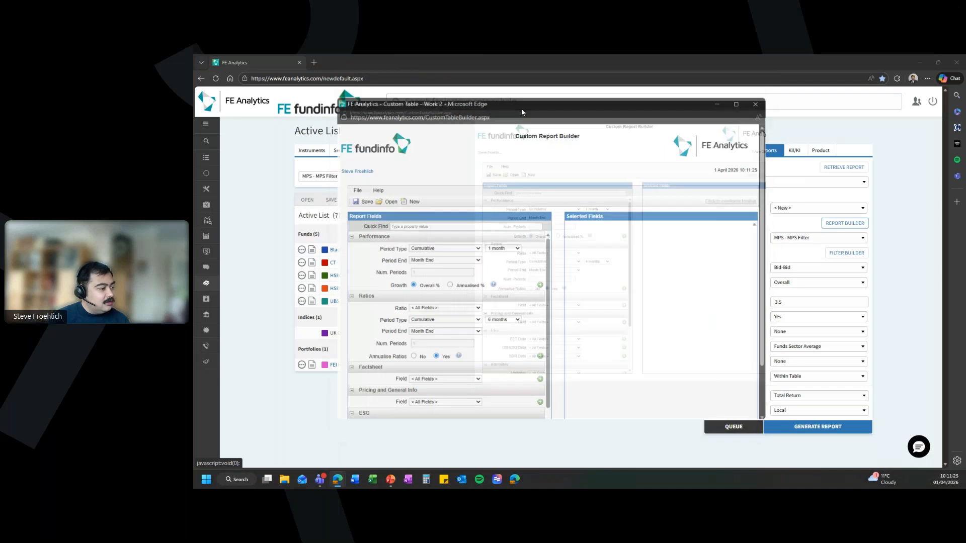
Add 1-year, 3-year and 5-year cumulative performance to last month end, with overall growth, to the report's selected fields.
left_click(529, 196)
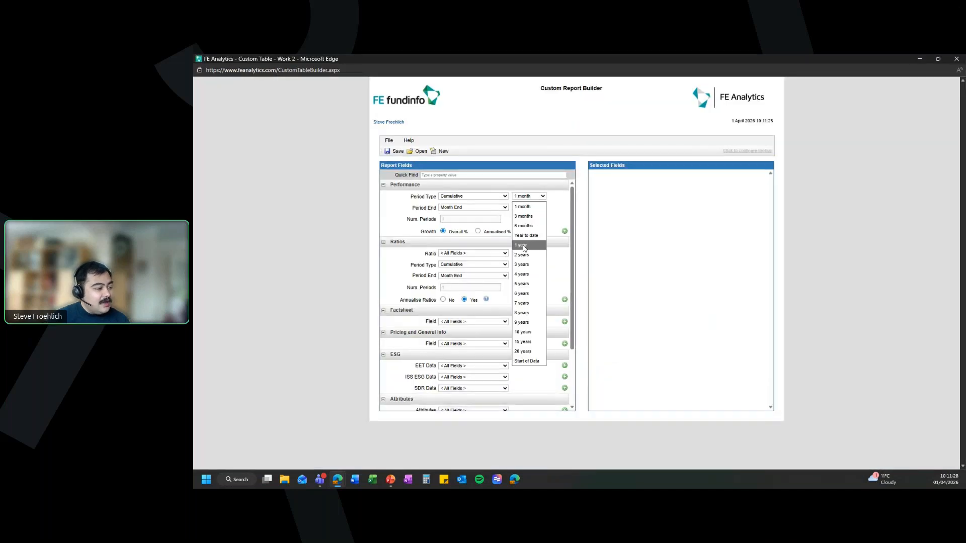
left_click(528, 244)
left_click(564, 232)
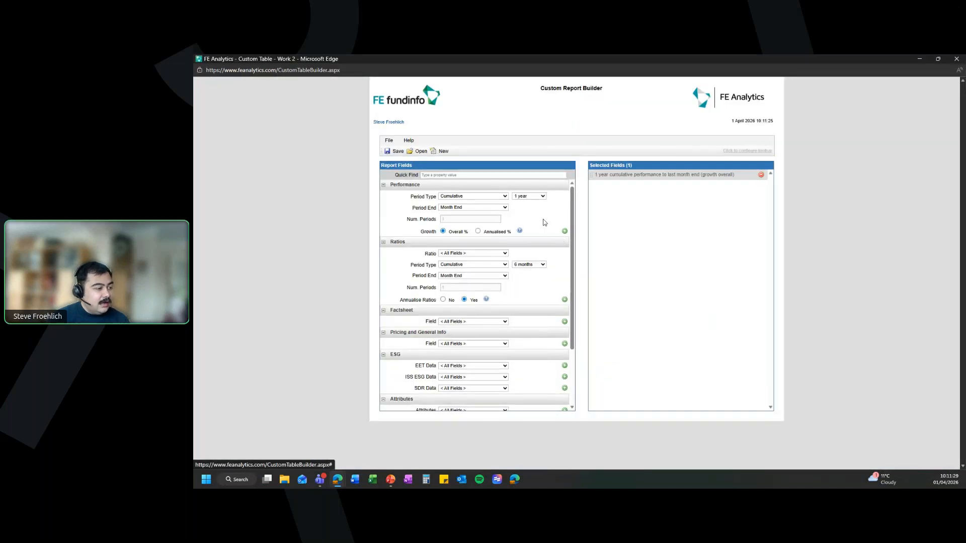
left_click(530, 198)
left_click(523, 264)
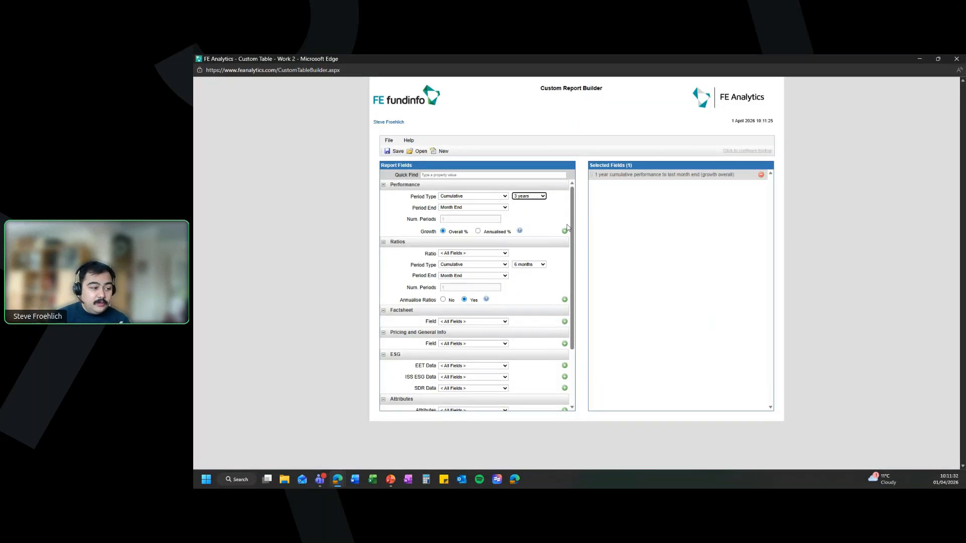
left_click(564, 232)
left_click(528, 196)
left_click(523, 284)
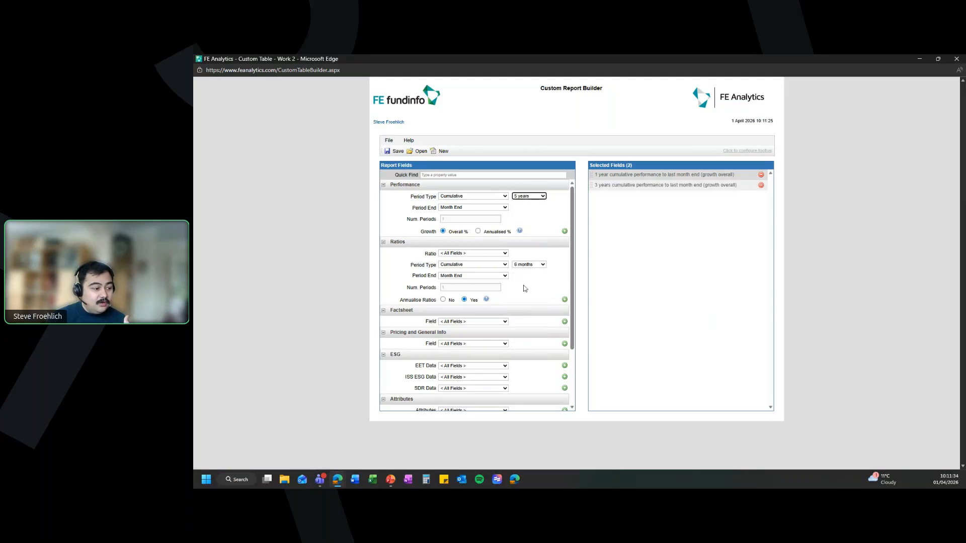
left_click(565, 231)
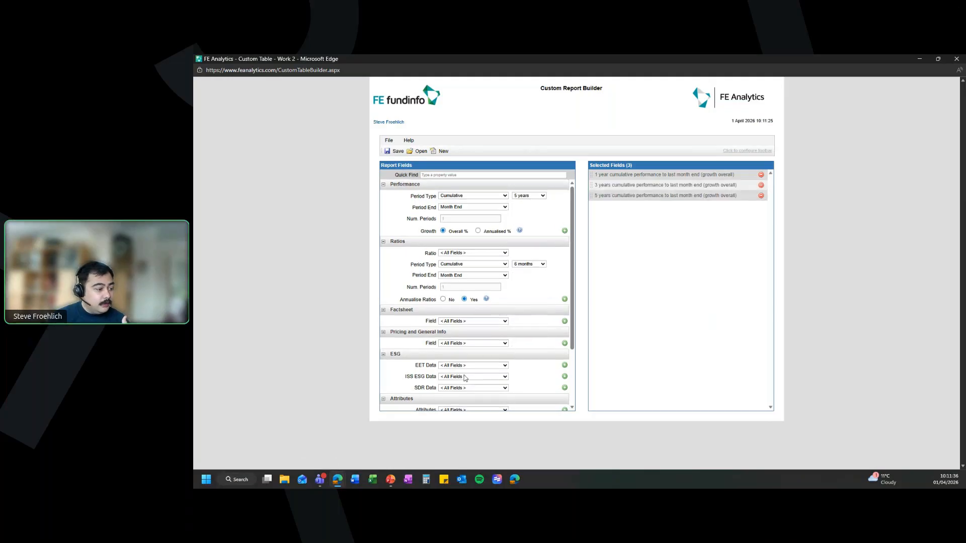
Find the Initial Charge factsheet field and add it to the report's selected fields.
scroll(464, 193, "down", 3)
left_click(468, 174)
type("o")
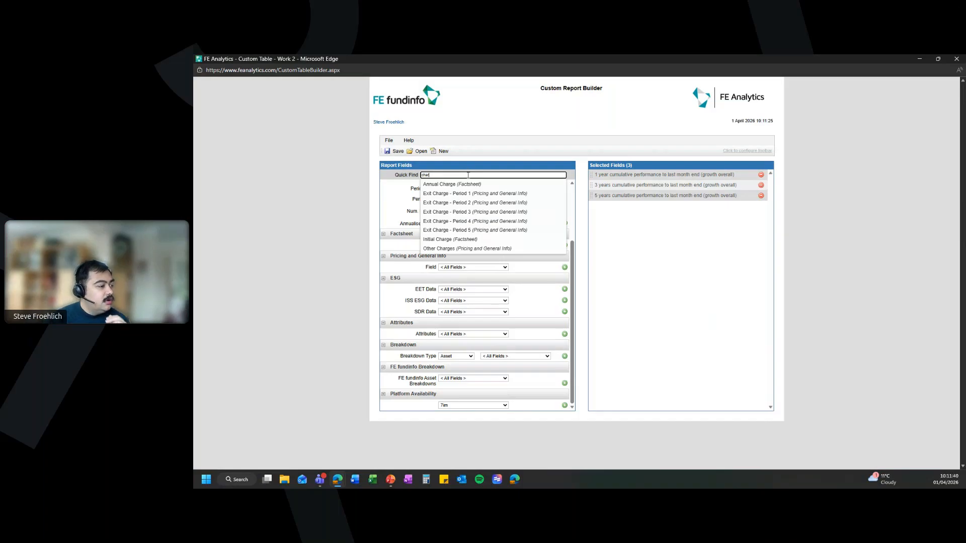
left_click(468, 240)
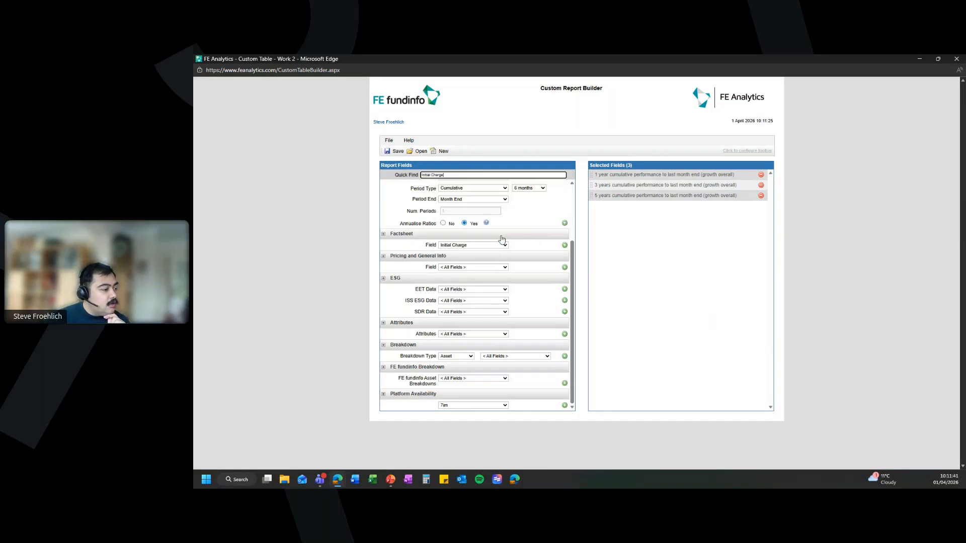
left_click(565, 218)
Find the Portfolio Expense factsheet field and add it to the report's selected fields.
left_click(489, 174)
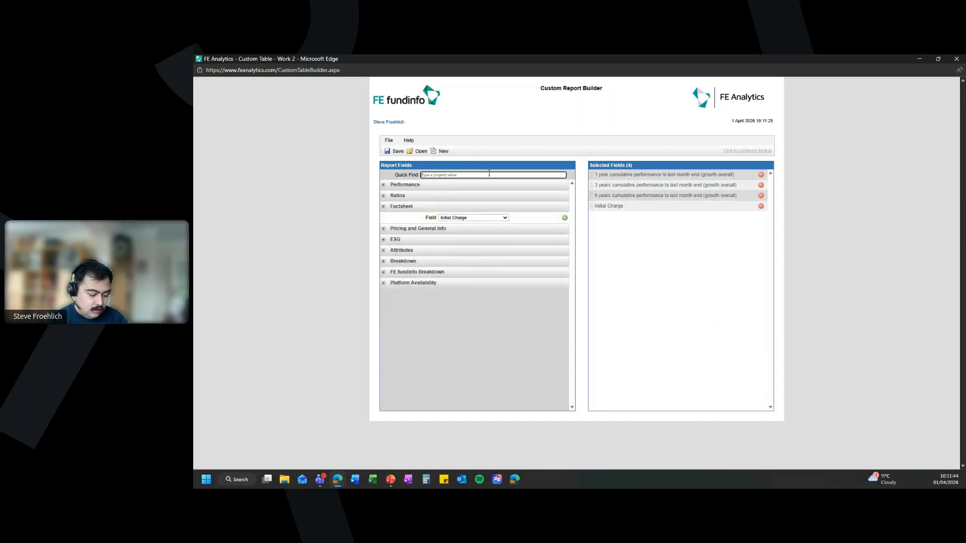
type("portfo")
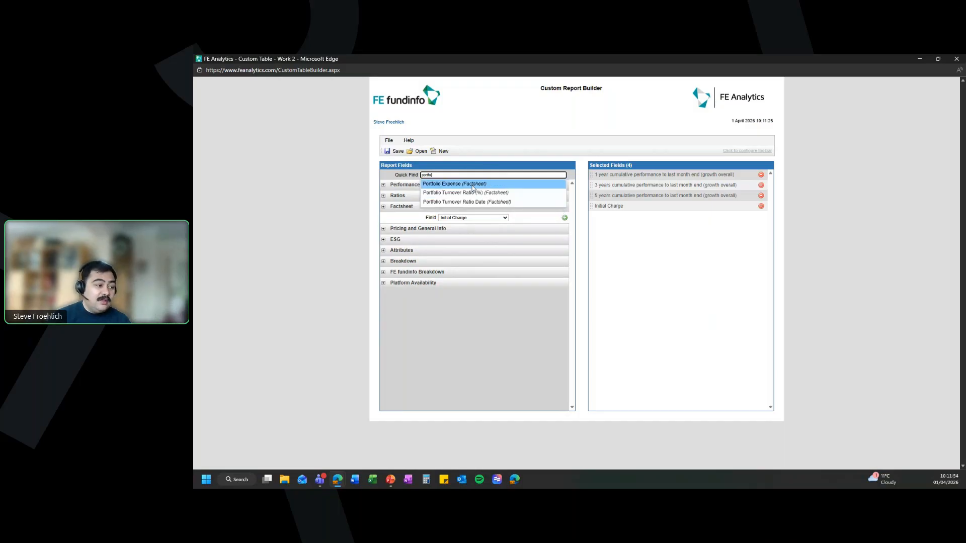
left_click(473, 184)
left_click(564, 218)
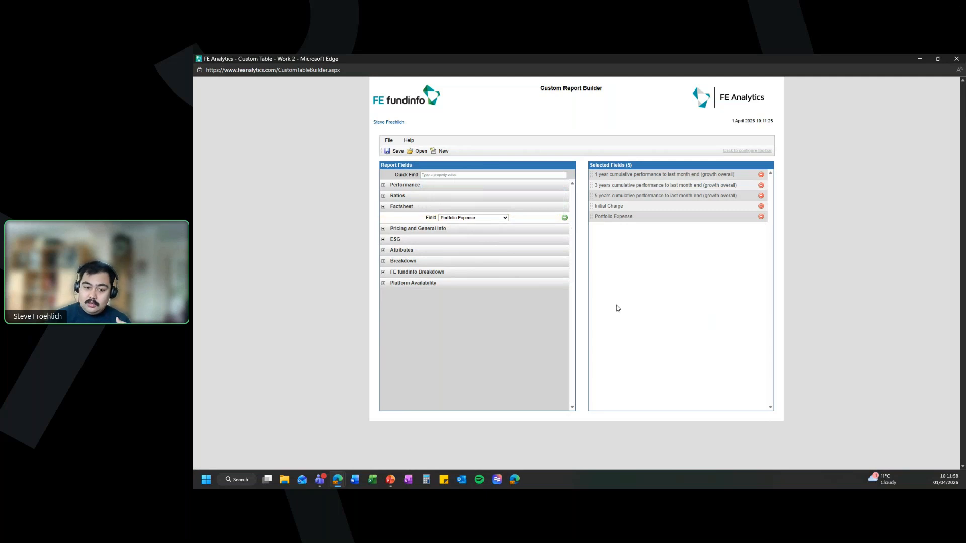
Expand the Performance, Ratios, ESG, Attributes and Breakdown sections to review which other report fields are available.
left_click(475, 174)
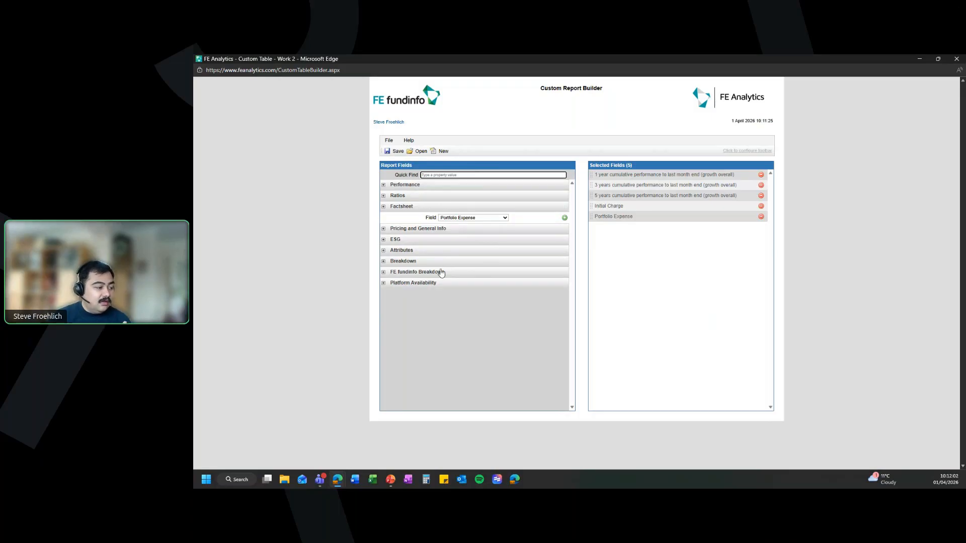
left_click(406, 197)
scroll(459, 263, "up", 2)
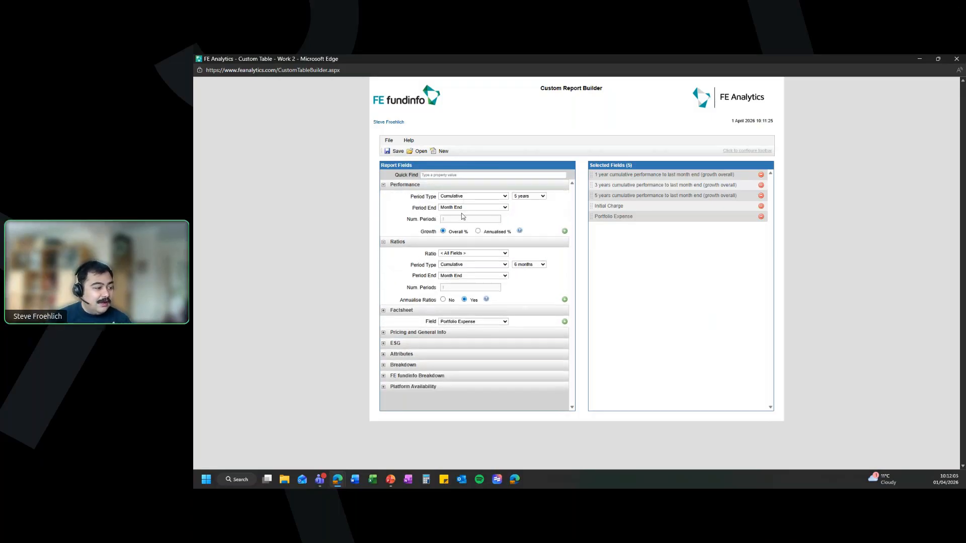
left_click(432, 345)
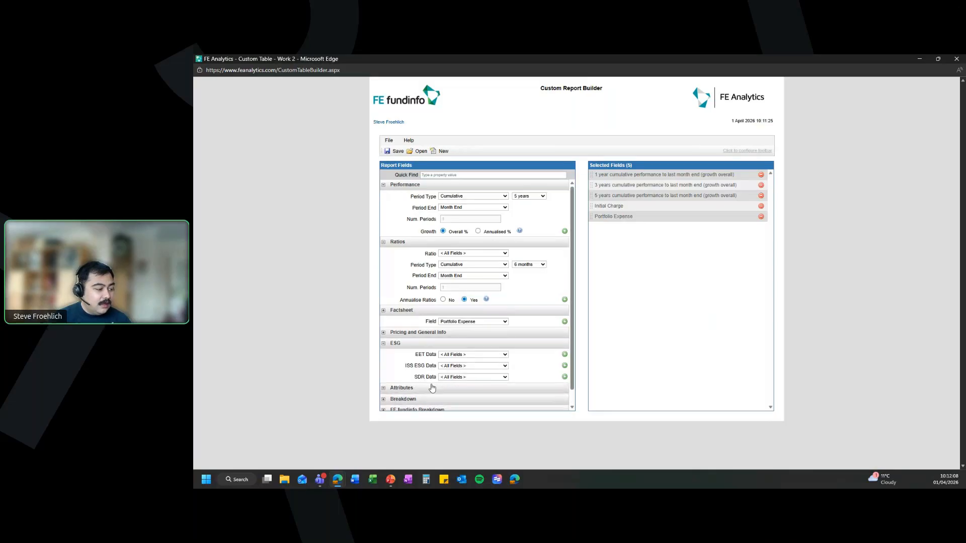
left_click(431, 389)
scroll(517, 355, "down", 1)
left_click(456, 388)
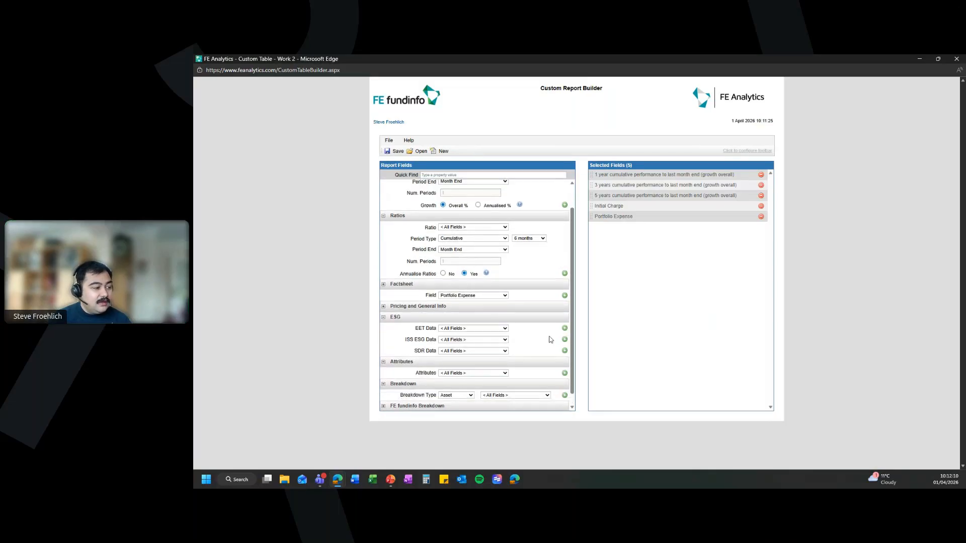
scroll(550, 339, "up", 2)
left_click(436, 174)
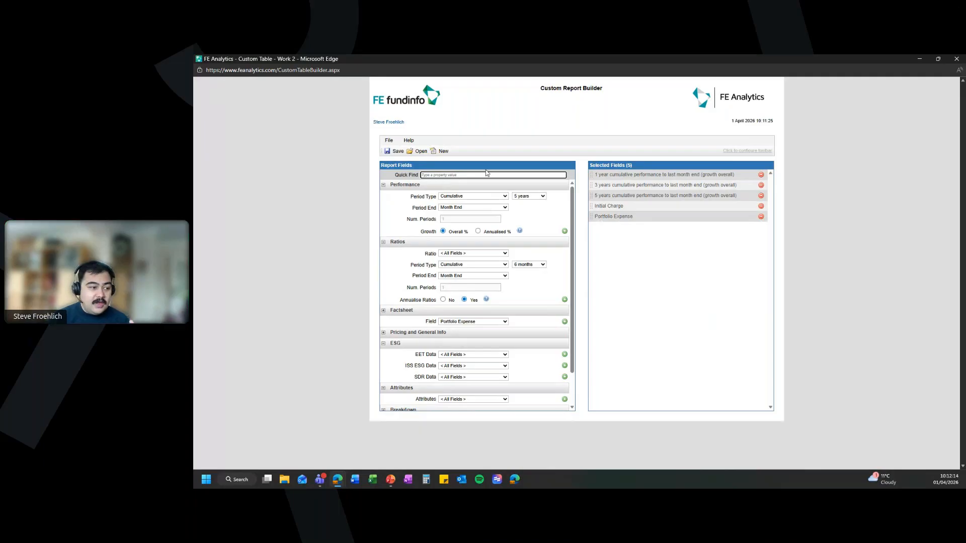
Save the report layout under the name "MPS Report" and minimise the Custom Report Builder.
left_click(395, 151)
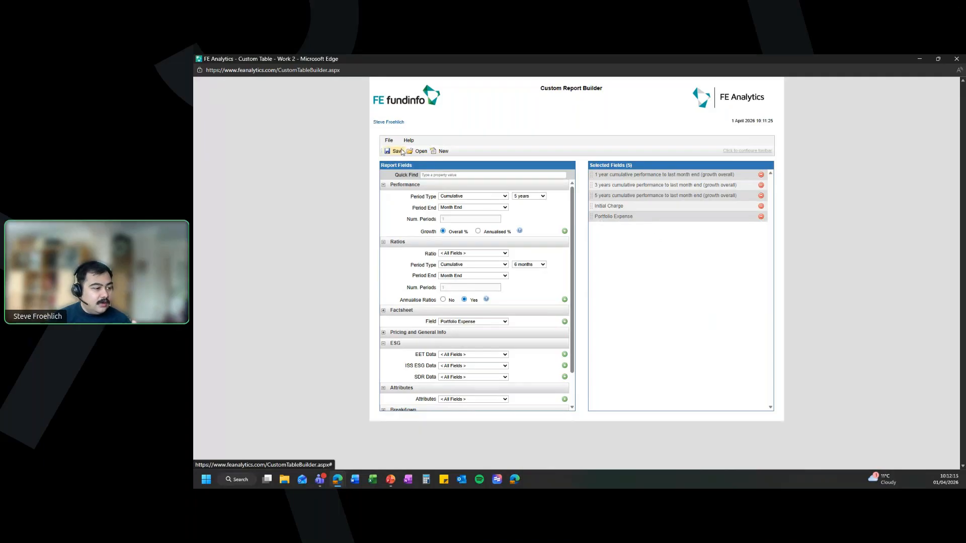
type("MPS Report")
left_click(636, 316)
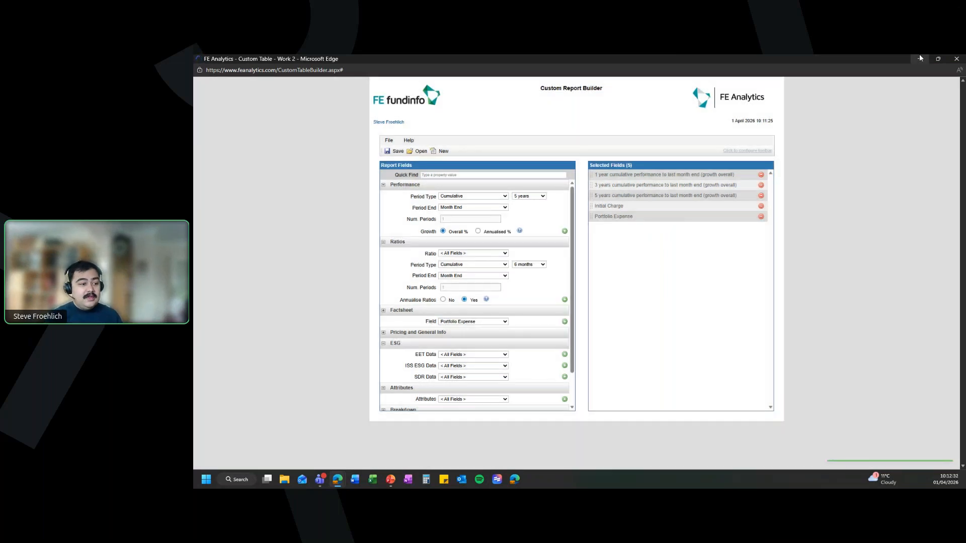
left_click(920, 59)
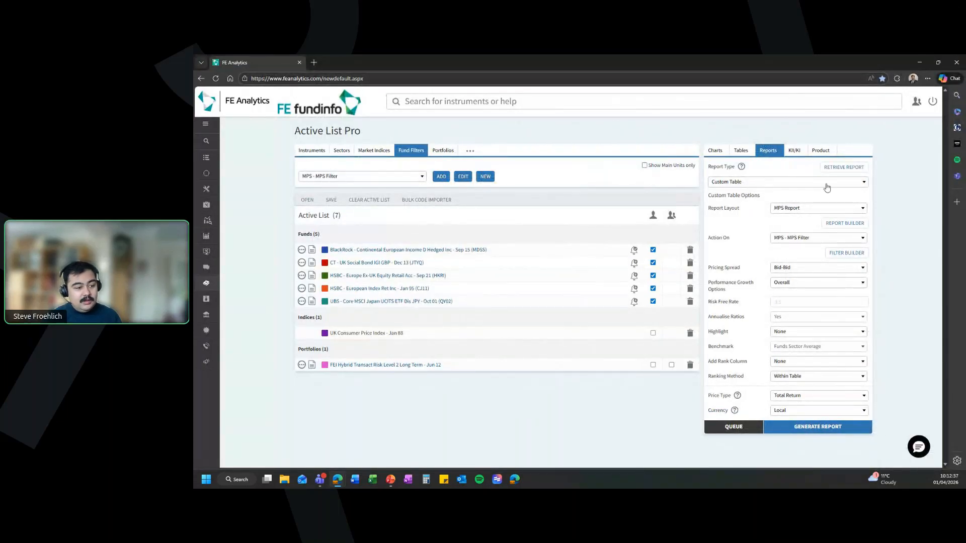
Generate the Custom Table report with the MPS Report layout acting on the MPS Filter, and maximise the report window.
left_click(812, 238)
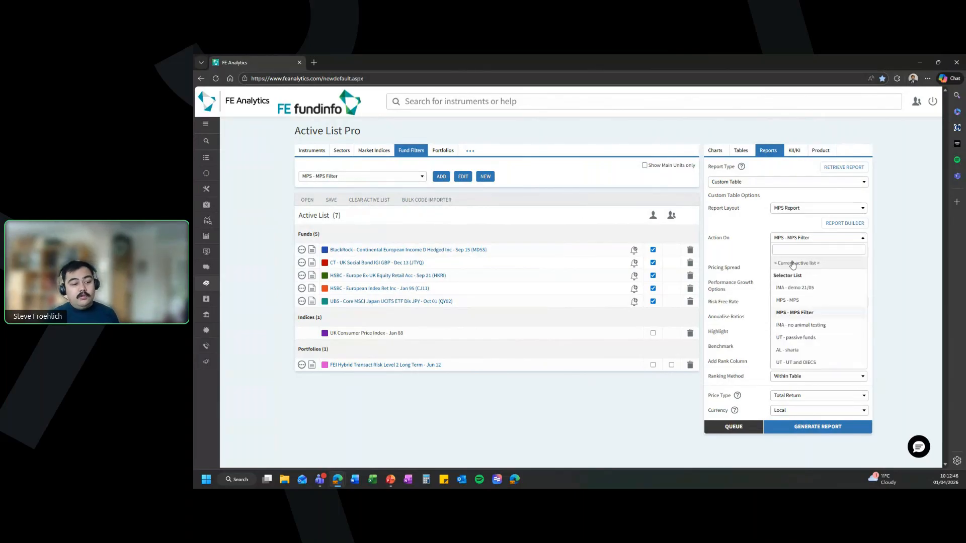
left_click(725, 234)
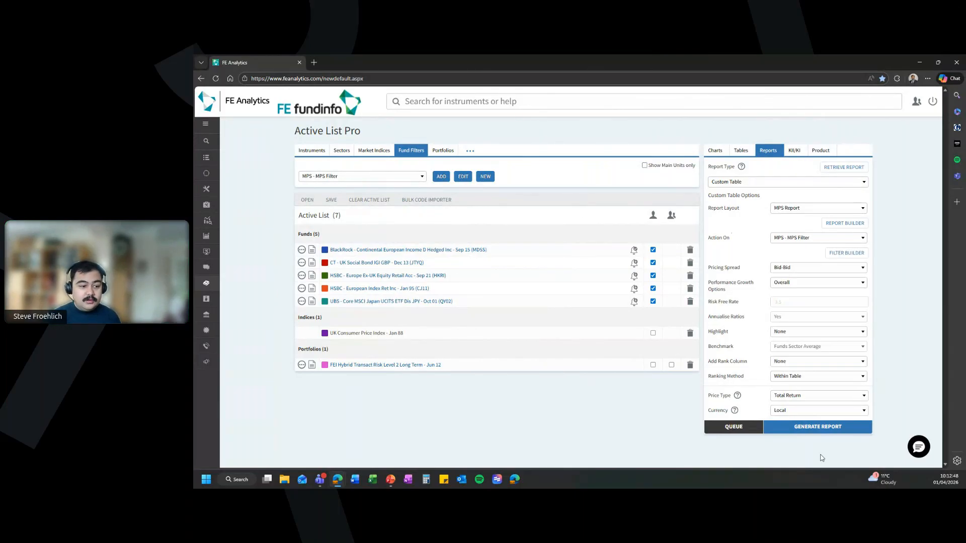
left_click(821, 428)
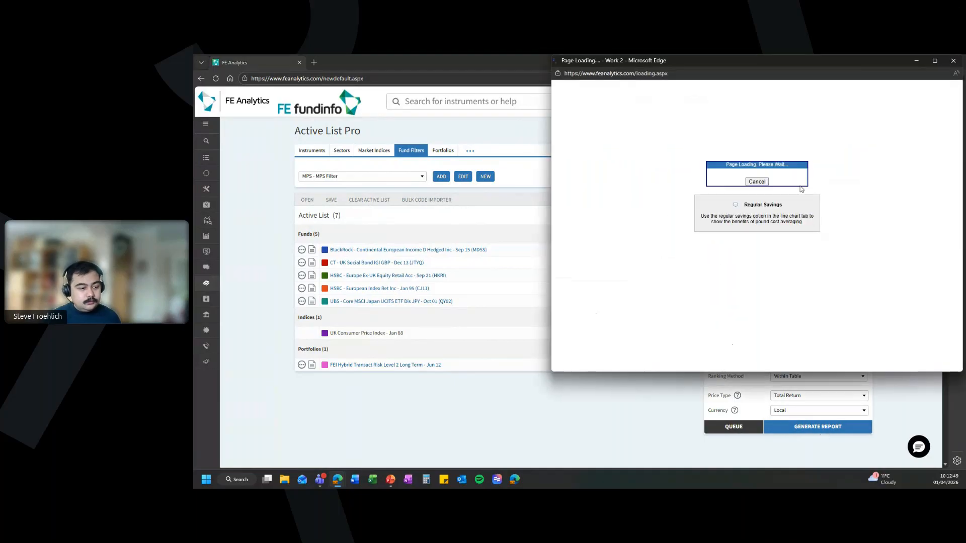
double_click(834, 60)
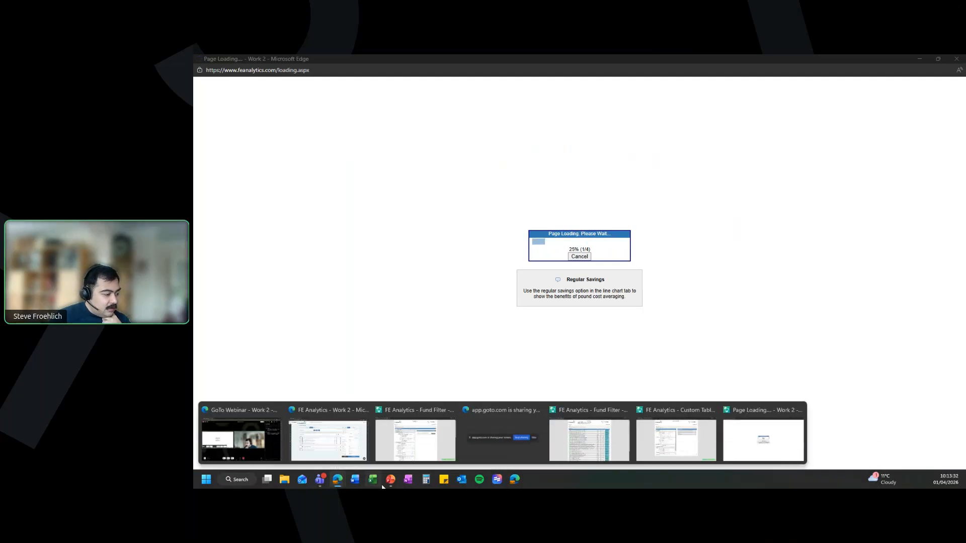
Bring up the Fund Filter window, look through the available filter universes without changing UK MPS, and minimise the window.
mouse_move(390, 480)
mouse_move(335, 480)
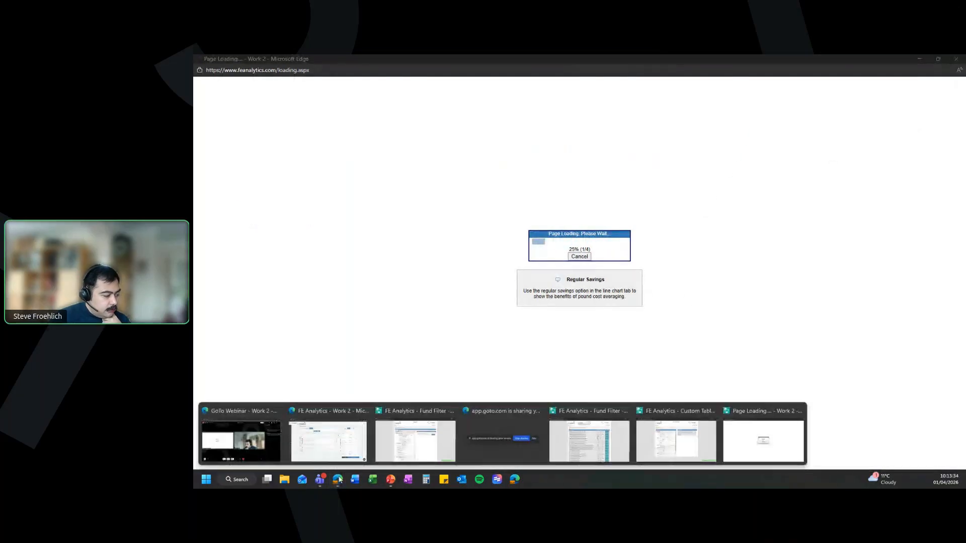
left_click(407, 436)
left_click(503, 170)
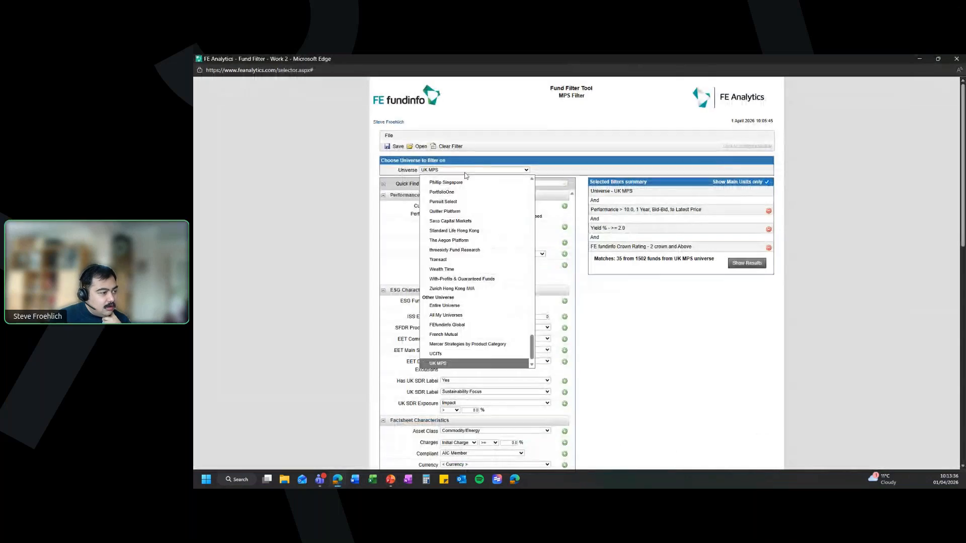
scroll(492, 308, "up", 15)
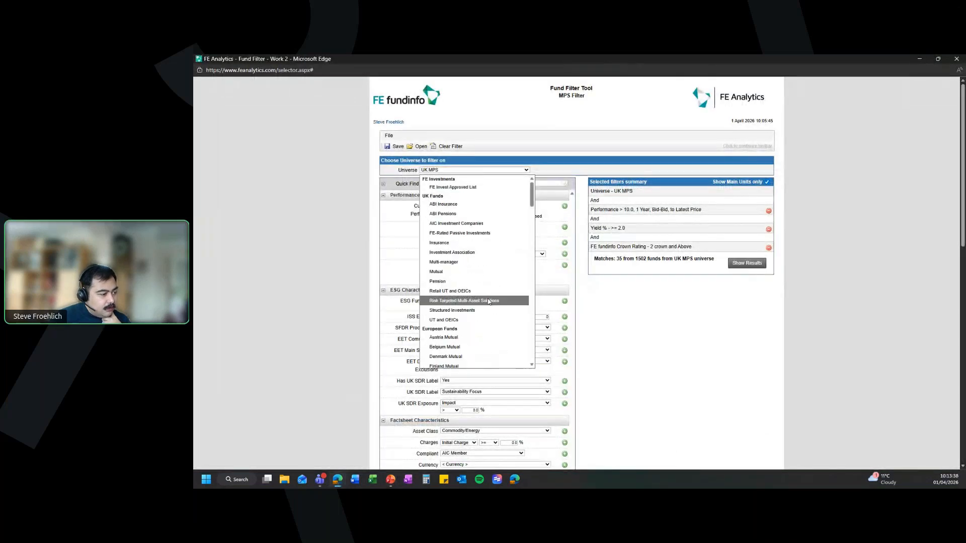
scroll(445, 259, "down", 7)
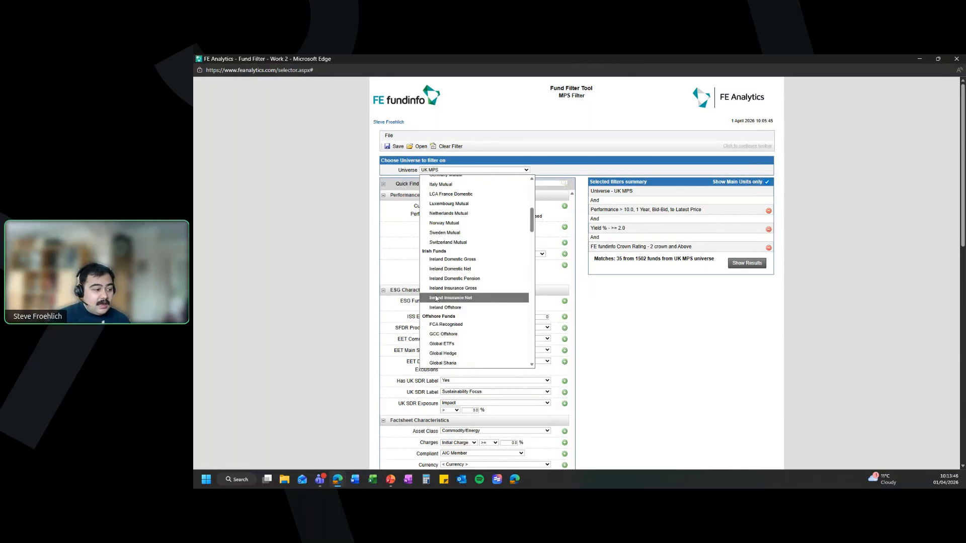
scroll(483, 334, "down", 1)
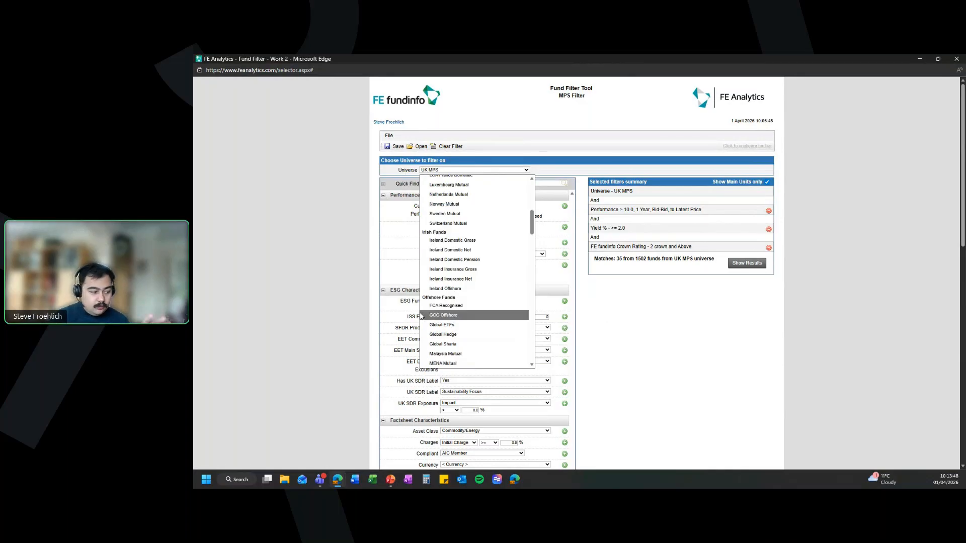
left_click(761, 340)
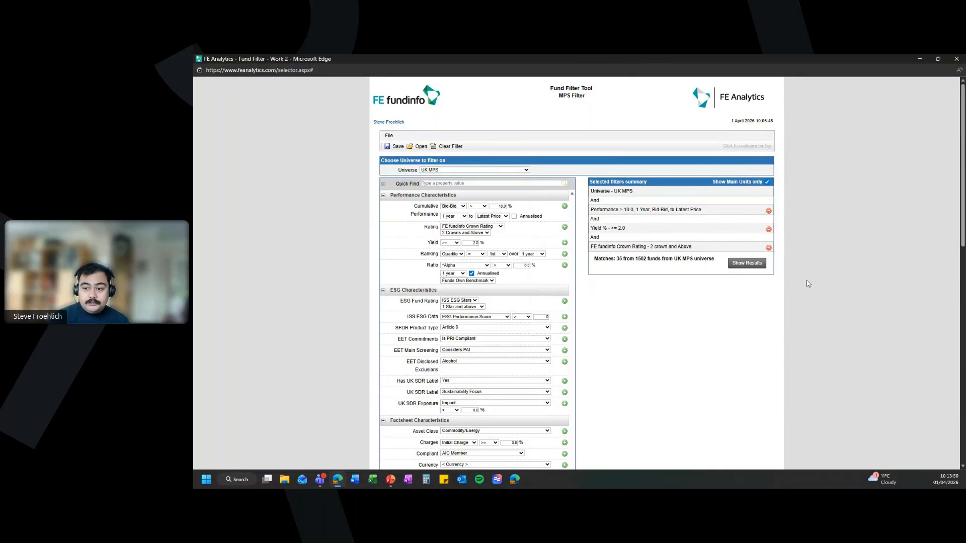
left_click(921, 58)
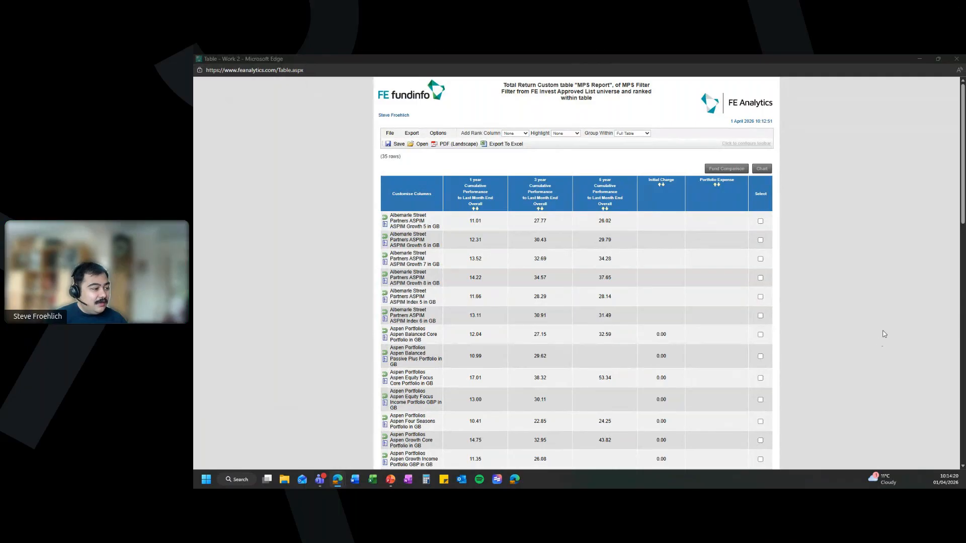
Look over the generated MPS Report table and highlight its values by quartiles.
scroll(847, 278, "down", 2)
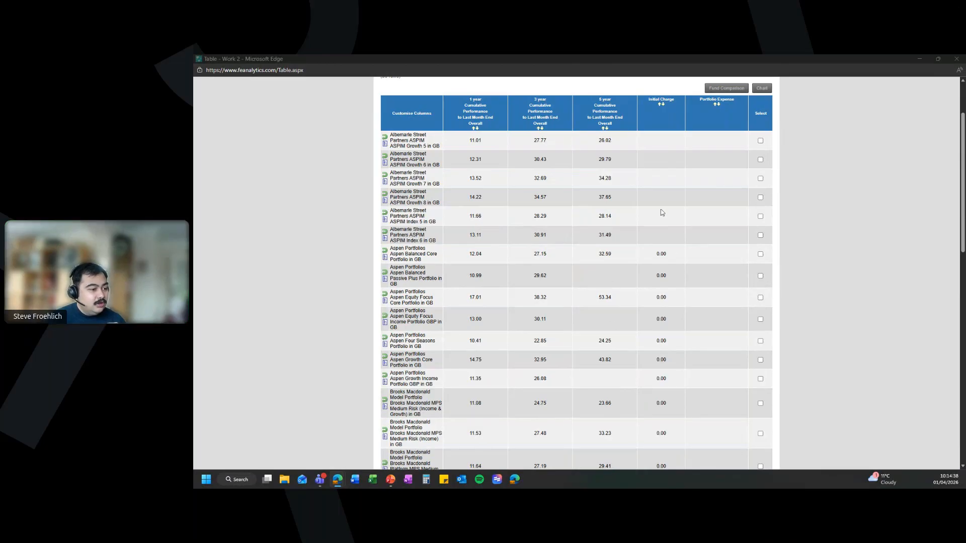
scroll(662, 212, "down", 2)
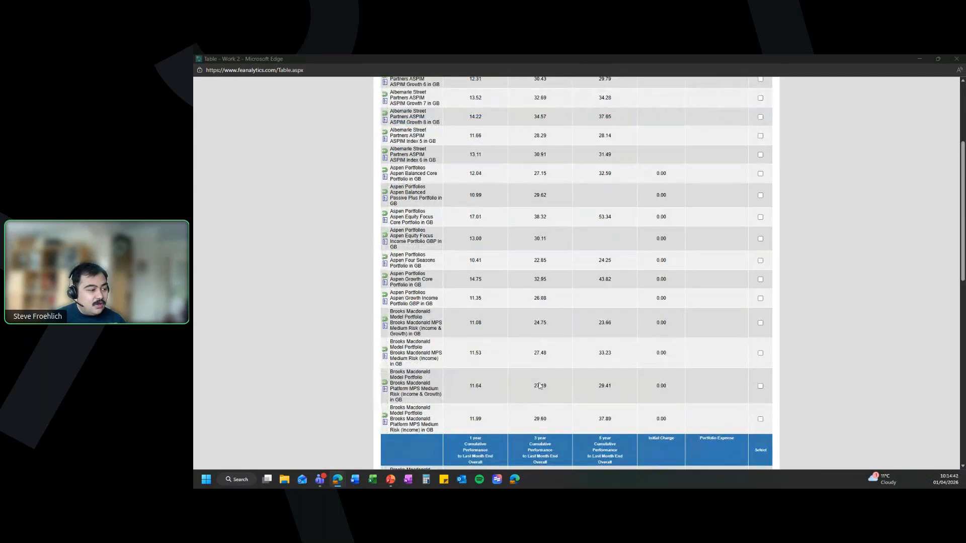
scroll(578, 254, "up", 4)
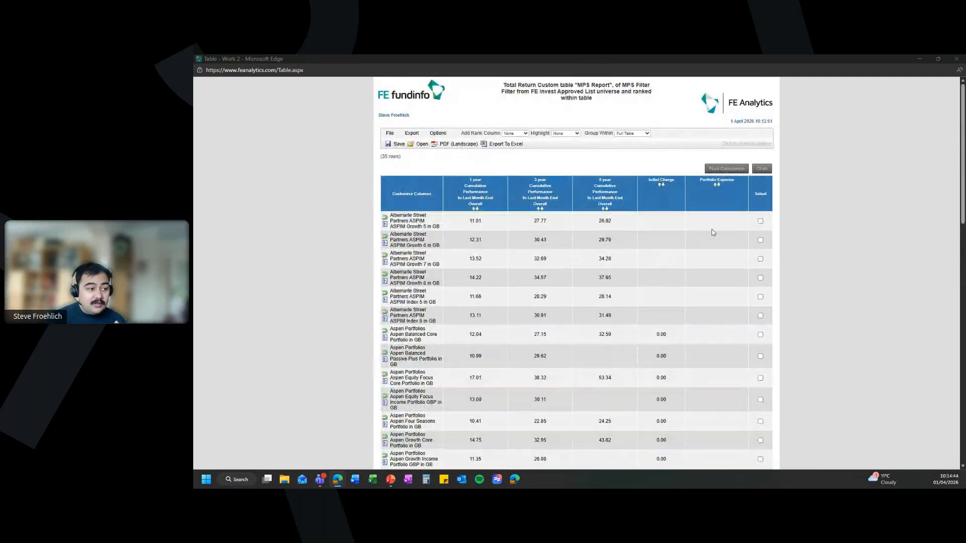
left_click(576, 134)
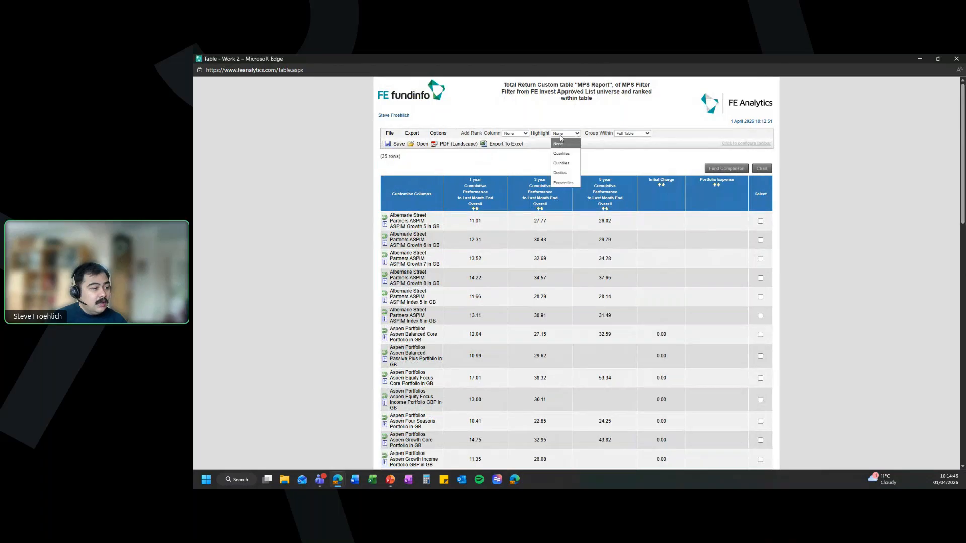
left_click(563, 149)
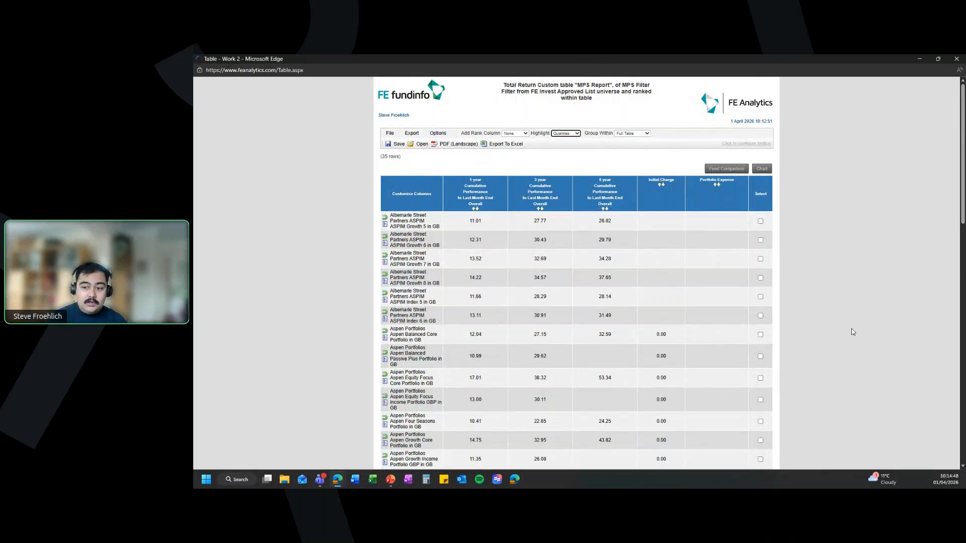
left_click(565, 133)
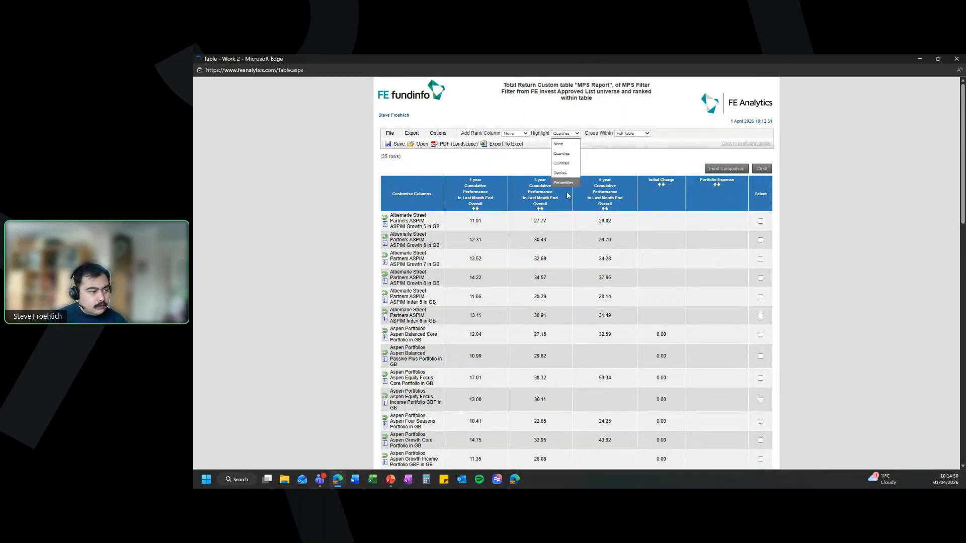
Select the Aspen Equity Focus Core, Equity Focus Income GBP, Four Seasons, Growth Core and Growth Income GBP portfolios in the table.
scroll(794, 297, "down", 1)
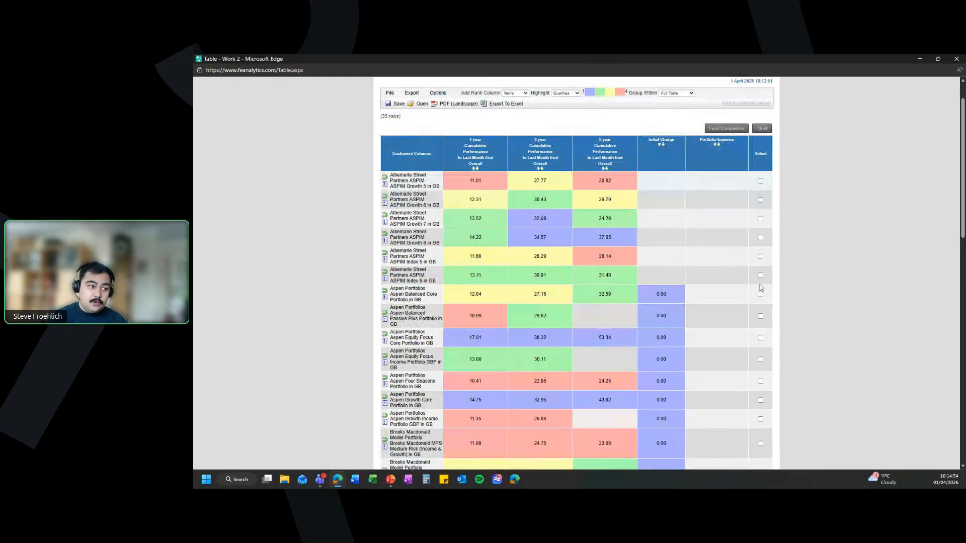
scroll(674, 334, "down", 3)
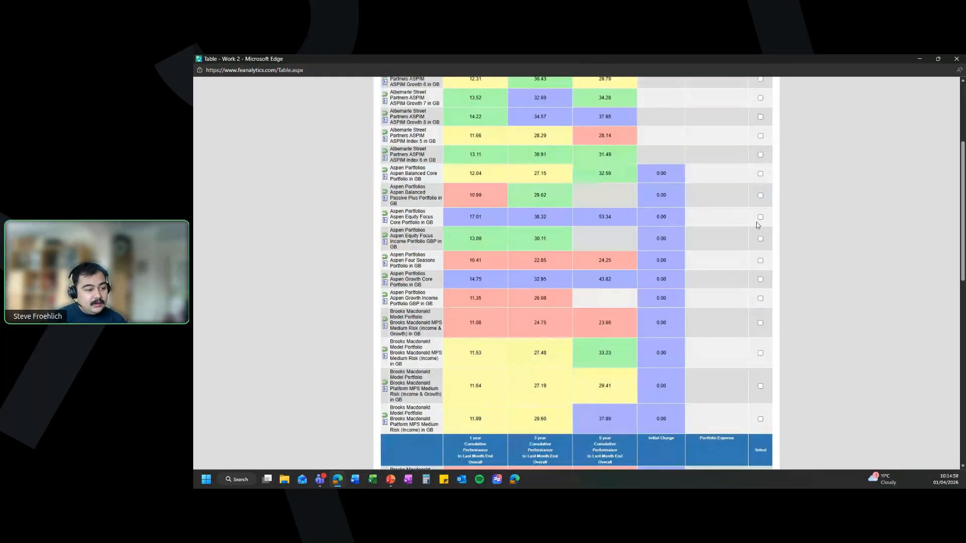
left_click(760, 216)
left_click(760, 239)
left_click(760, 261)
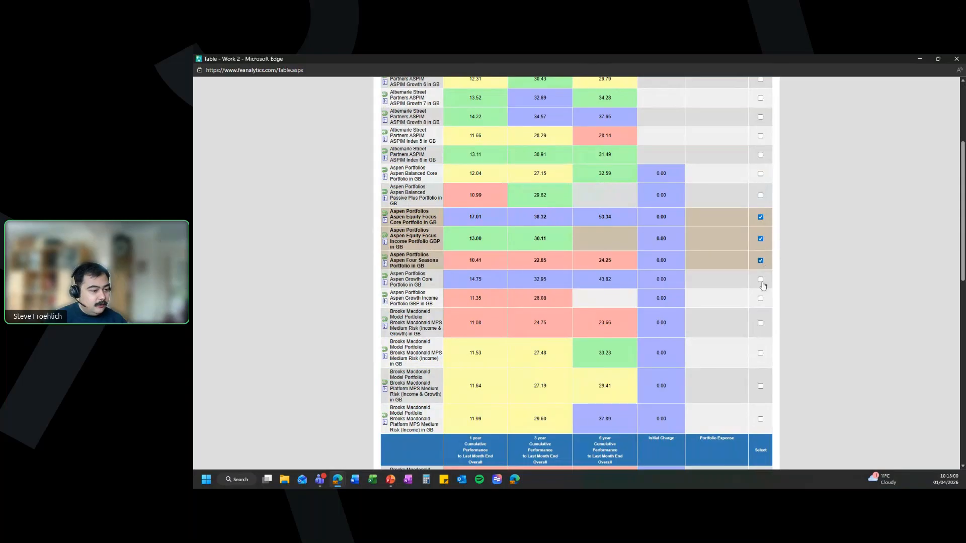
left_click(760, 279)
left_click(760, 298)
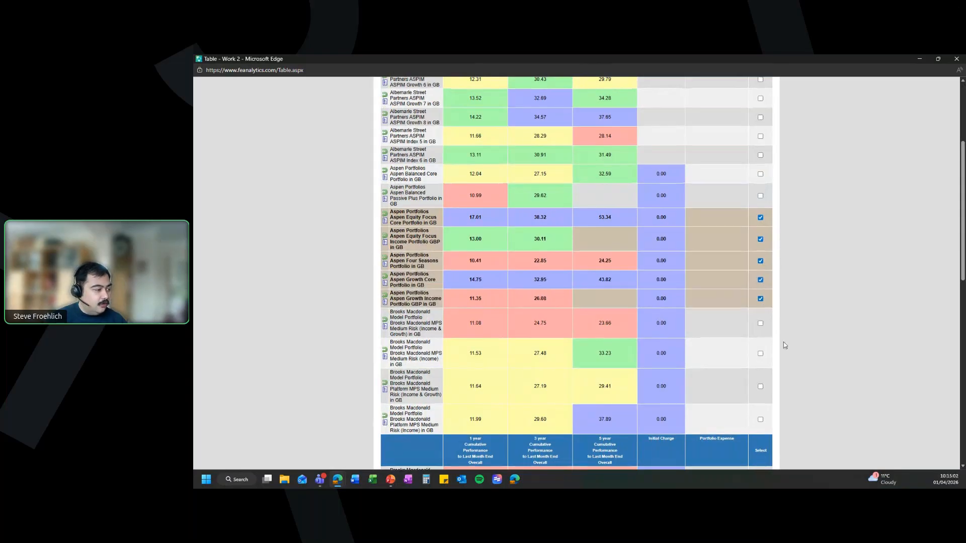
Open a Fund Comparison of the selected Aspen portfolios and maximise its window.
scroll(780, 342, "up", 3)
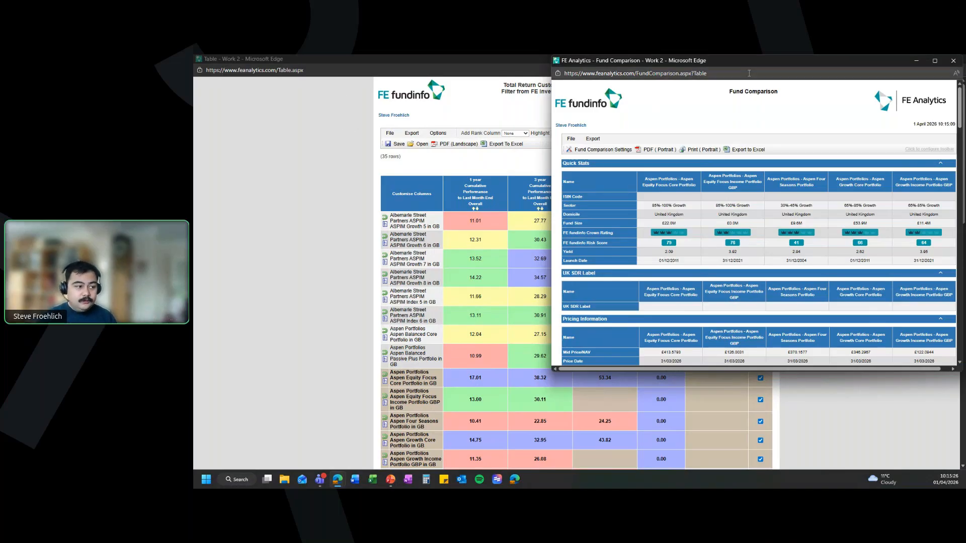
left_click_drag(768, 66, 339, 197)
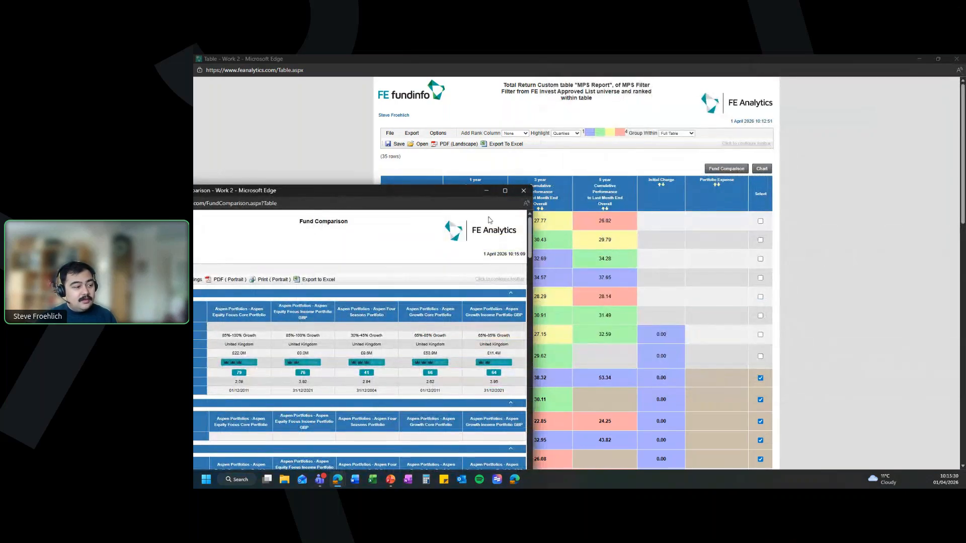
left_click(503, 190)
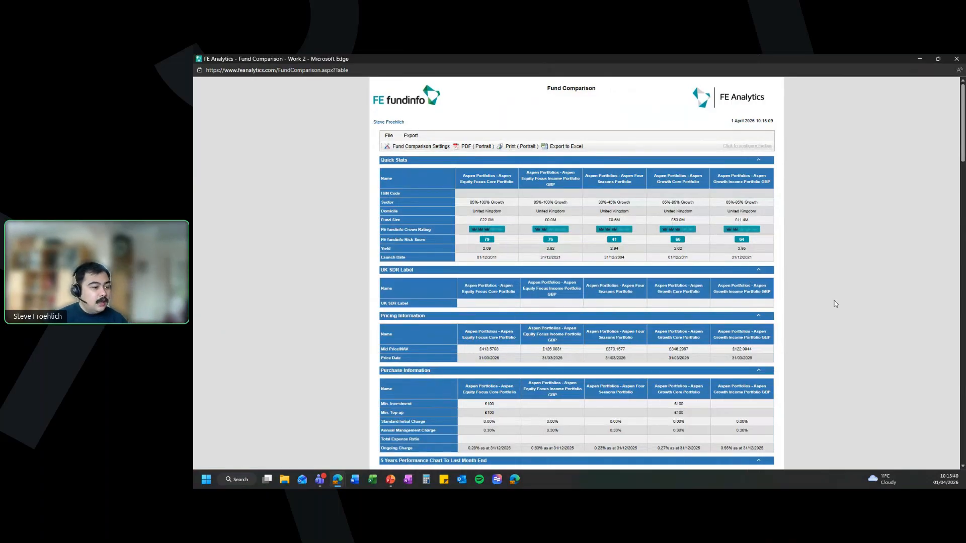
Close the Aspen-only comparison and deselect the Aspen Equity Focus Income GBP, Four Seasons and Growth Core portfolios in the table.
scroll(835, 302, "down", 1)
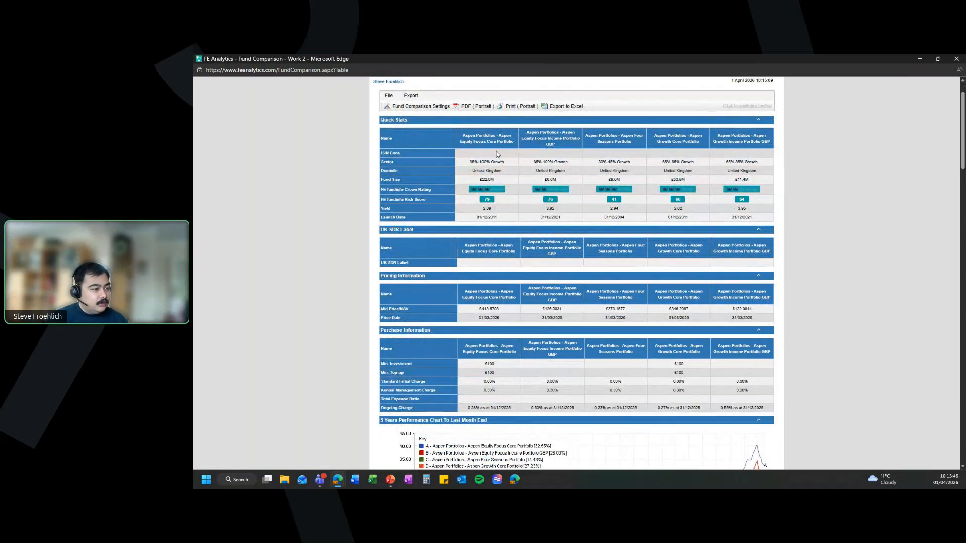
left_click(955, 59)
scroll(778, 262, "down", 2)
left_click(760, 279)
left_click(760, 301)
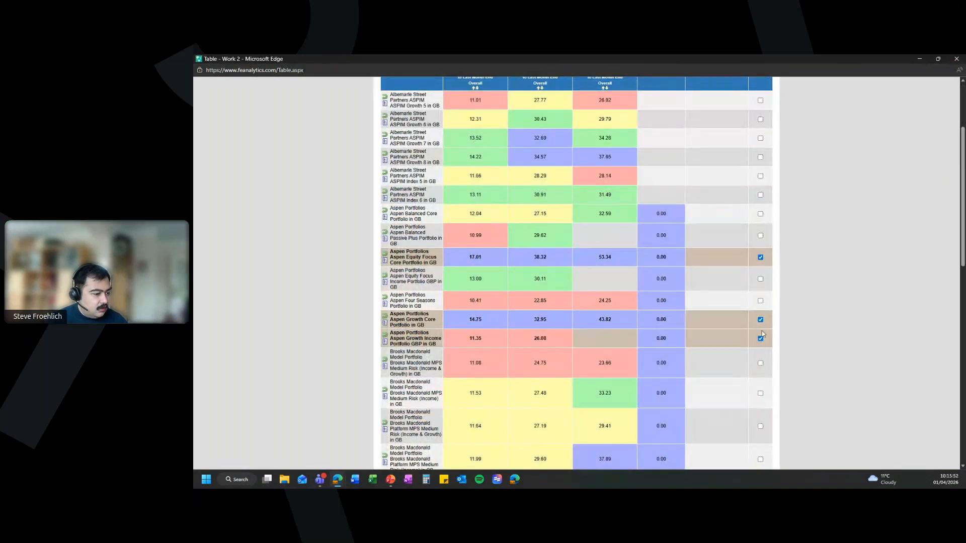
left_click(760, 320)
Select ASPIM Growth 5, Brooks Macdonald Platform MPS Medium Risk (Income & Growth), L&G ESG Screened and Selected Balanced Growth, and WealthSelect Blend Managed Portfolio 6.
left_click(760, 100)
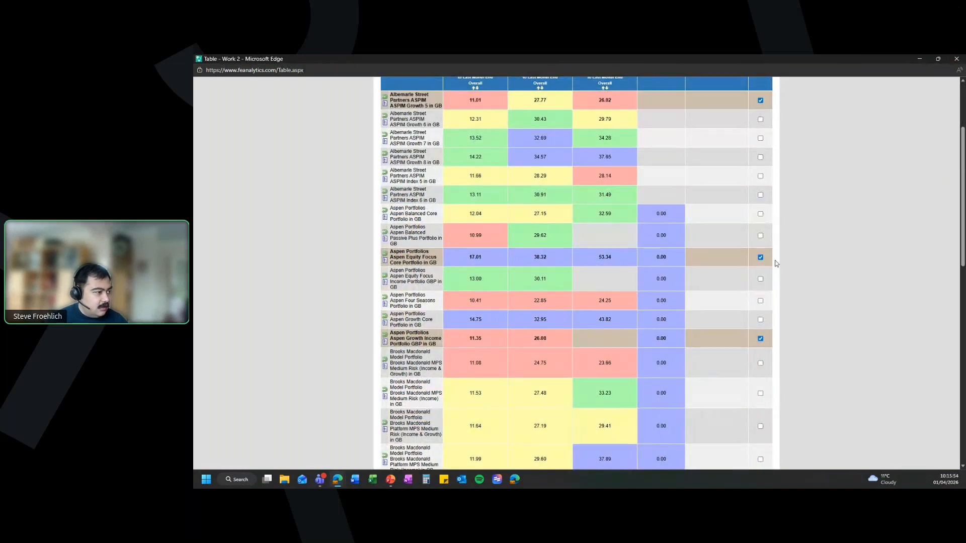
scroll(774, 327, "down", 3)
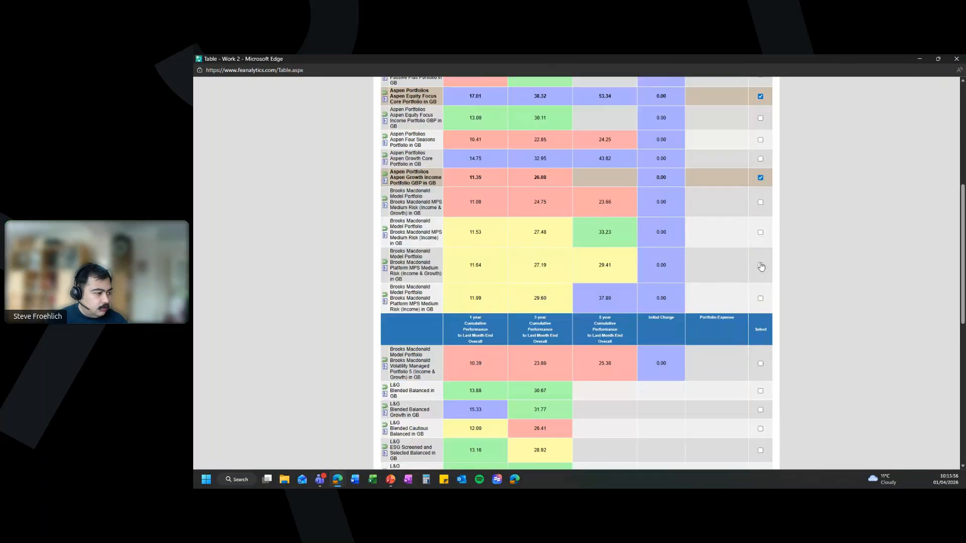
left_click(760, 265)
scroll(761, 267, "down", 3)
left_click(760, 314)
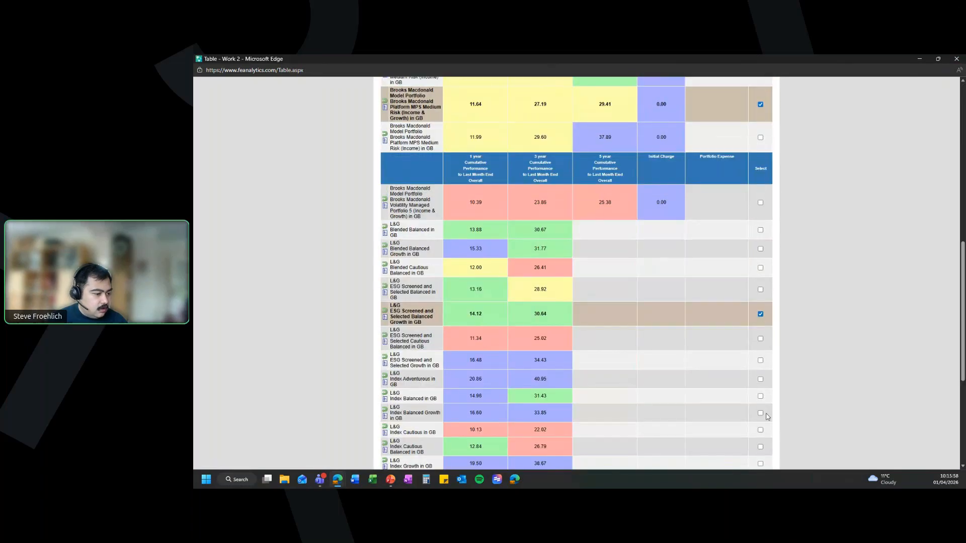
scroll(765, 415, "down", 3)
scroll(762, 409, "down", 2)
left_click(760, 375)
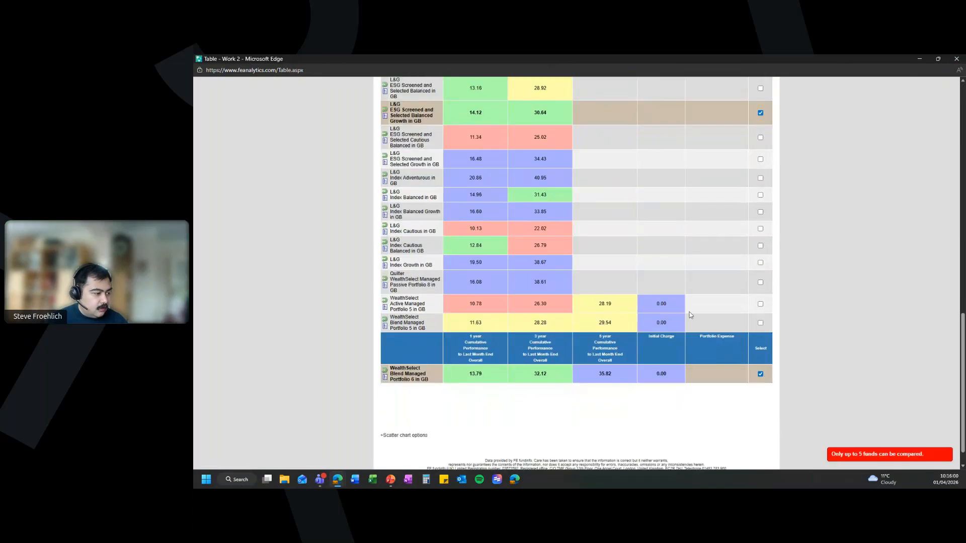
Deselect ASPIM Growth 5 to stay within five portfolios, and open a maximised Fund Comparison of the remaining selection.
scroll(690, 314, "up", 4)
scroll(690, 316, "up", 10)
scroll(738, 197, "down", 10)
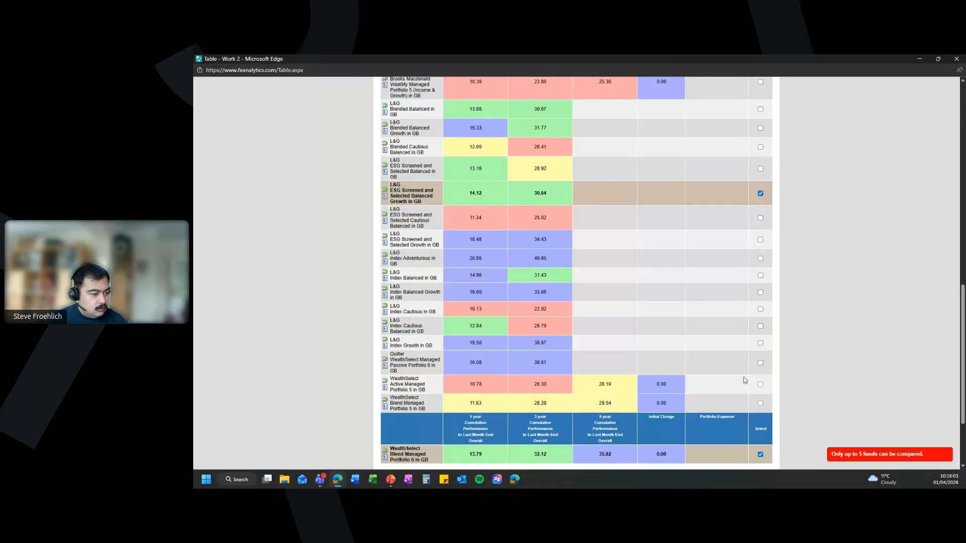
scroll(745, 381, "down", 2)
scroll(745, 380, "up", 15)
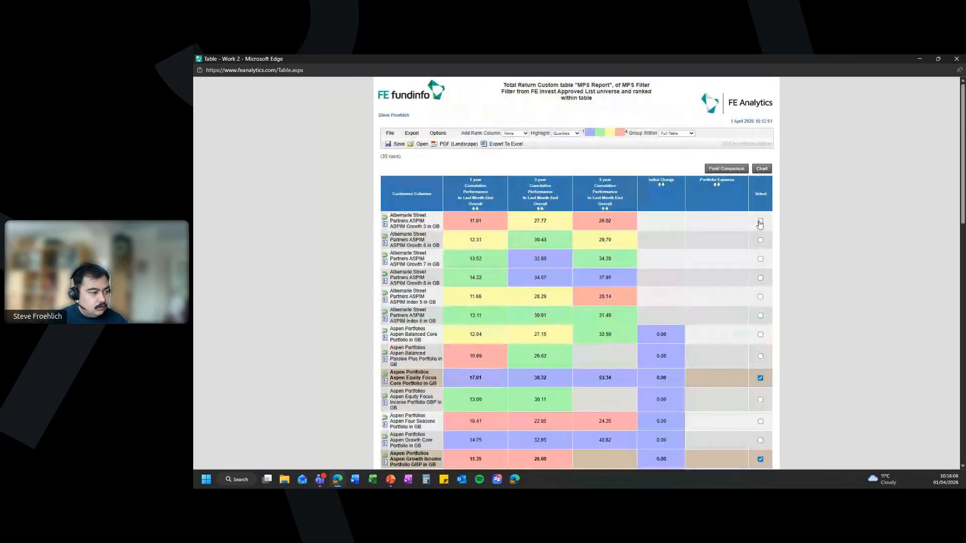
left_click(728, 170)
left_click_drag(835, 60, 402, 131)
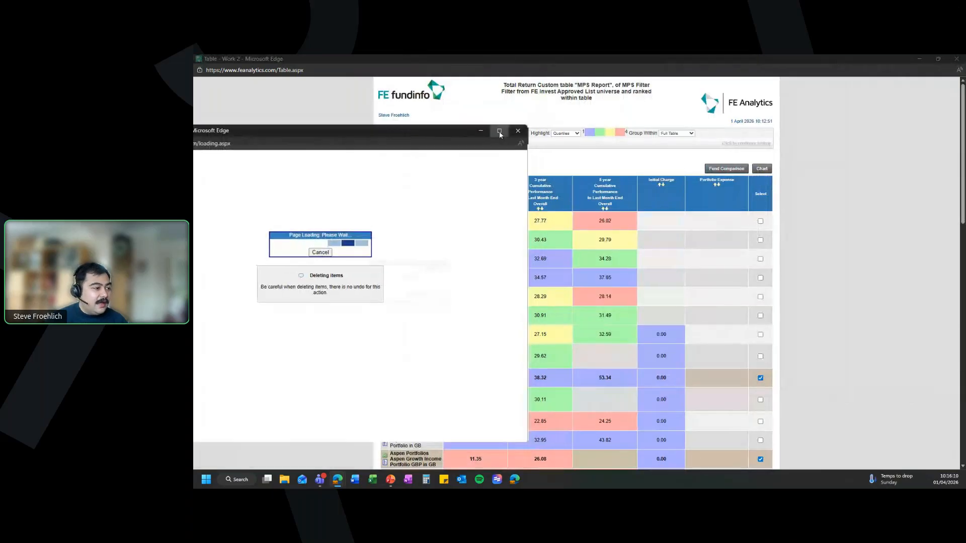
left_click(499, 132)
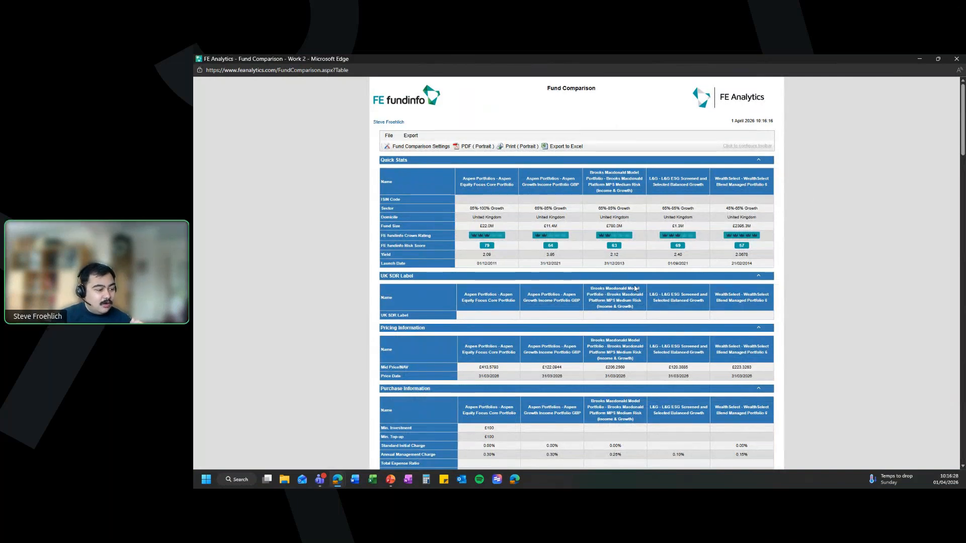
Examine the comparison's purchase information, performance chart and tables, sector, region and asset weightings, and 3-year correlation table.
scroll(385, 297, "down", 5)
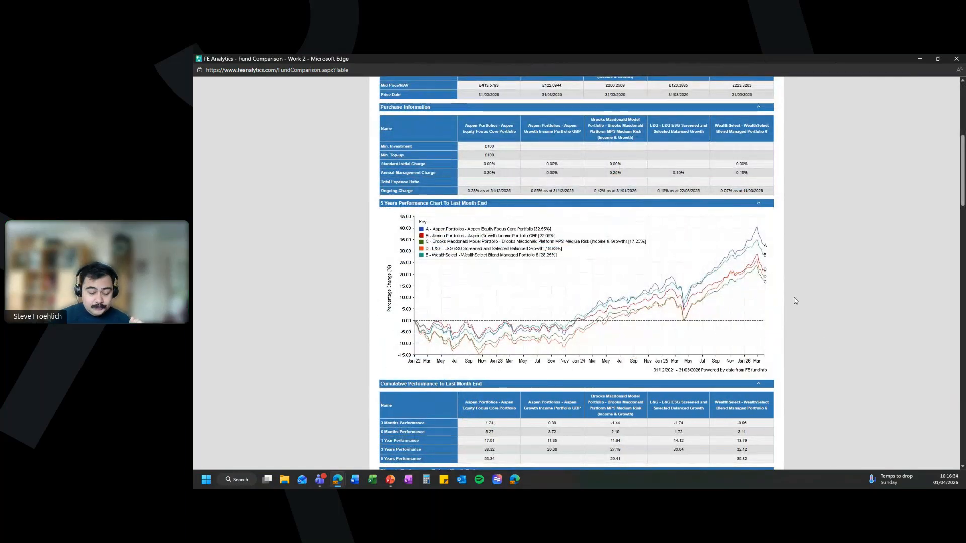
scroll(792, 295, "down", 3)
scroll(350, 351, "down", 15)
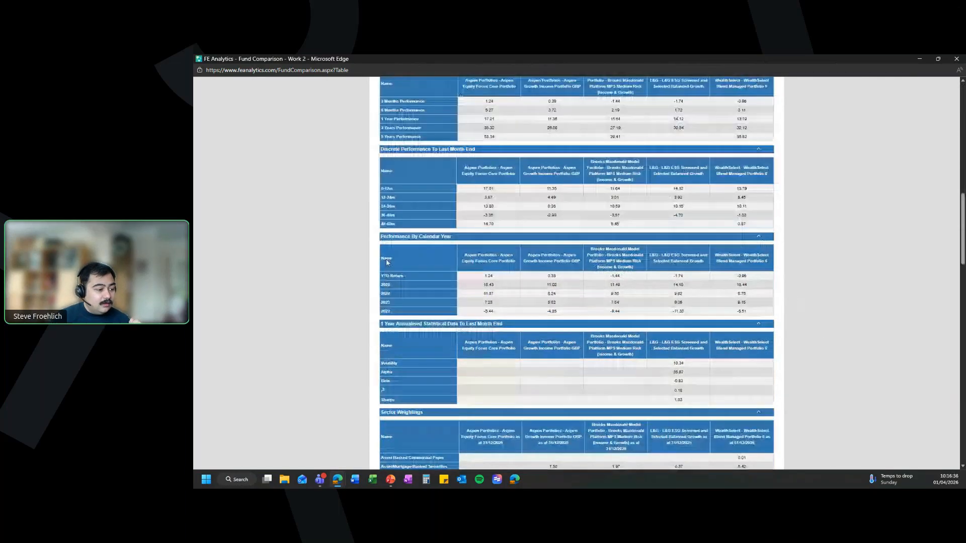
scroll(481, 176, "down", 7)
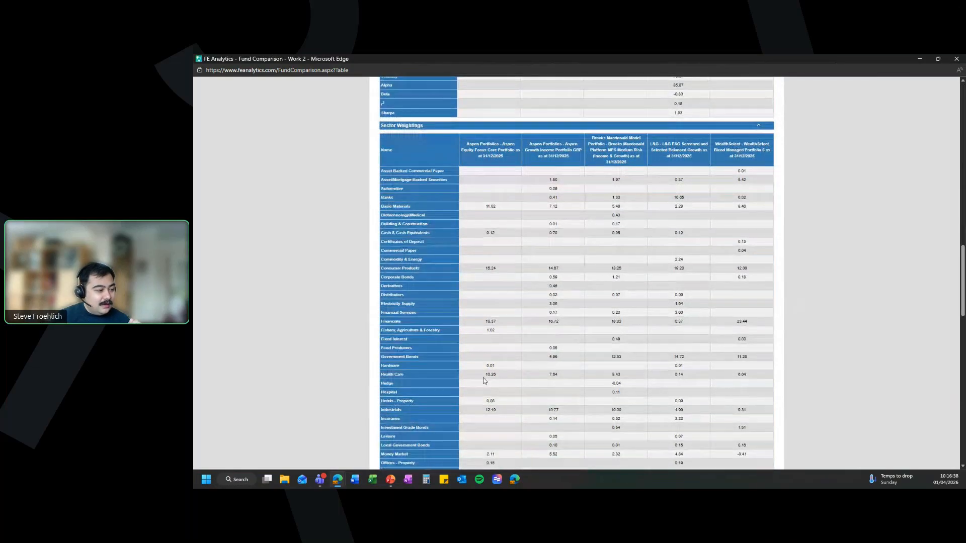
scroll(778, 271, "down", 8)
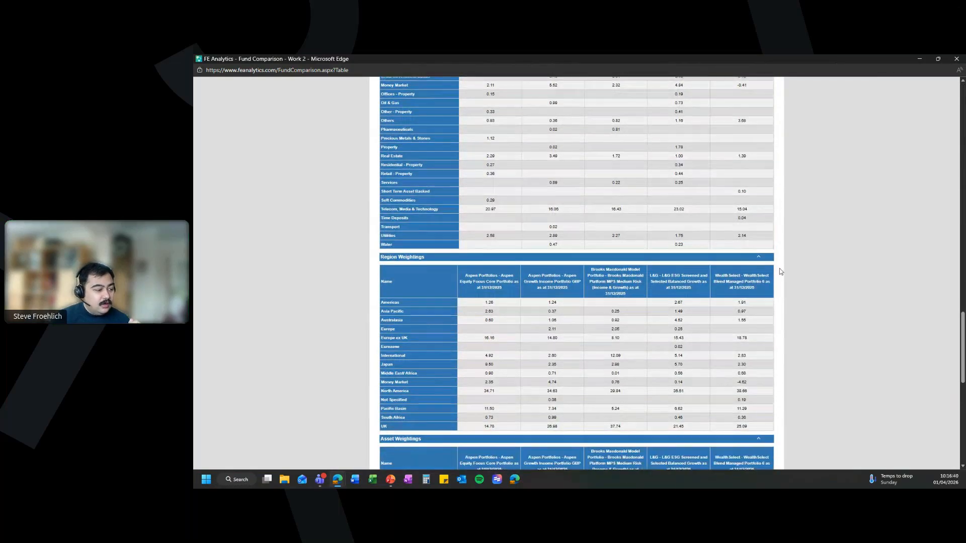
scroll(867, 328, "down", 1)
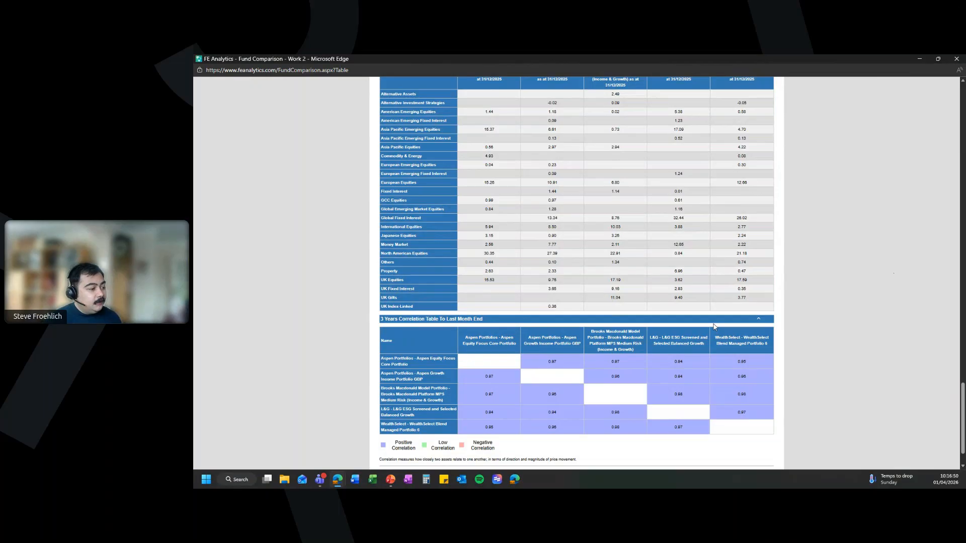
scroll(713, 324, "up", 15)
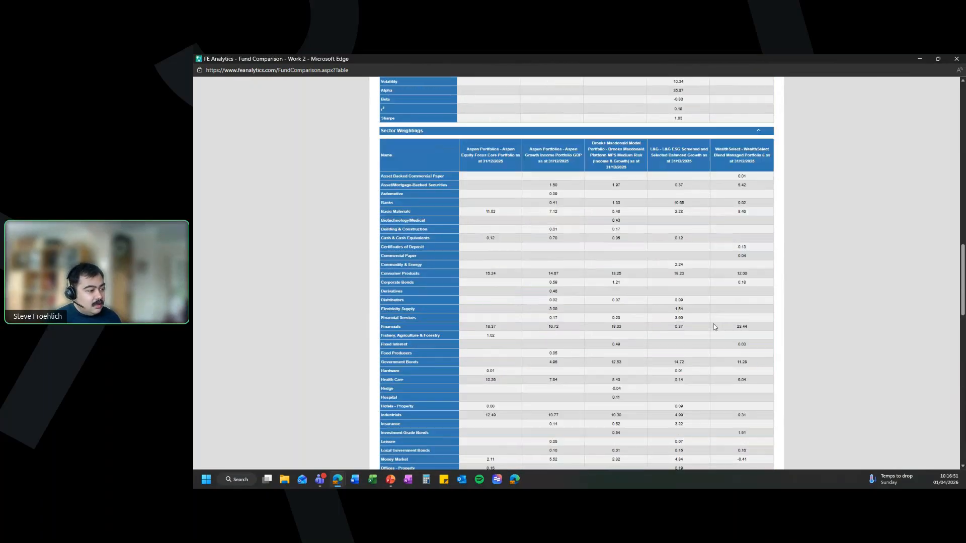
scroll(715, 327, "up", 4)
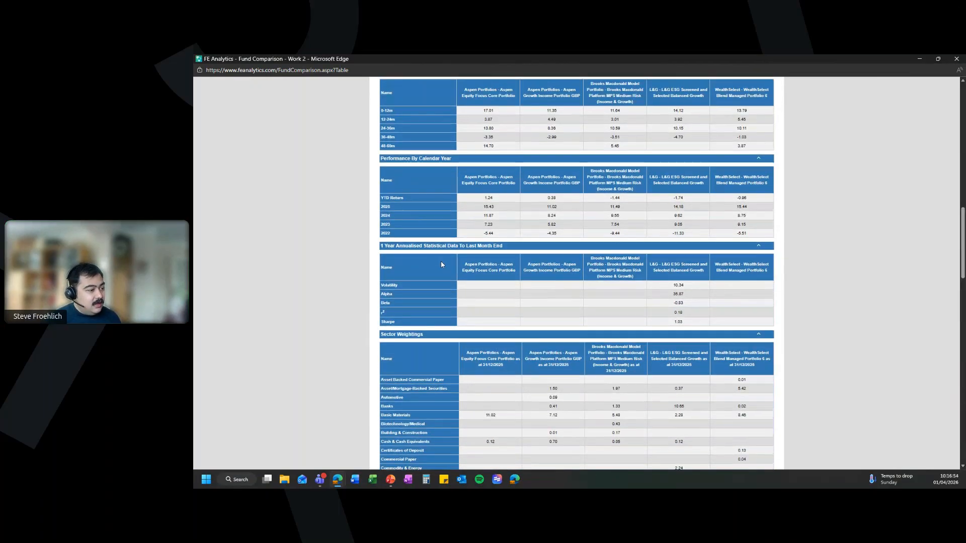
scroll(755, 311, "up", 3)
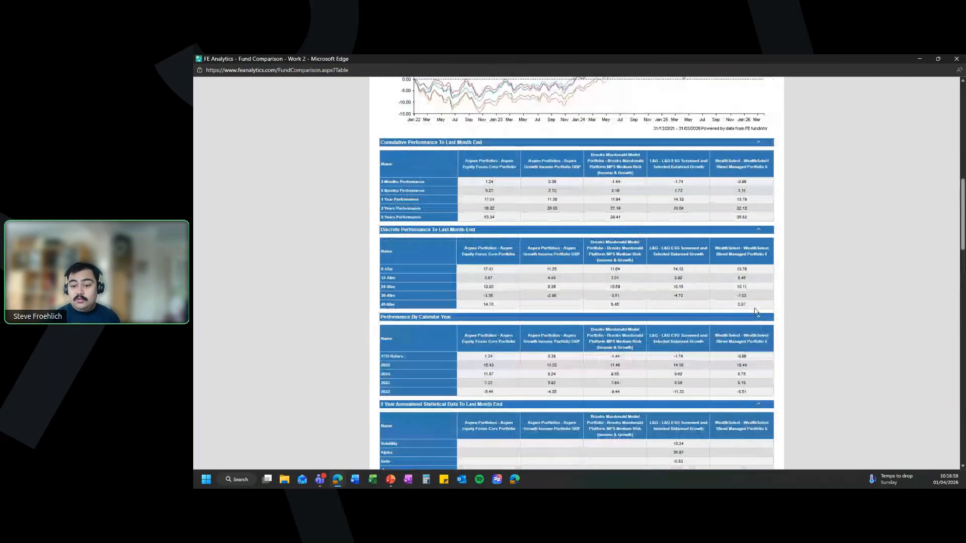
scroll(740, 312, "up", 10)
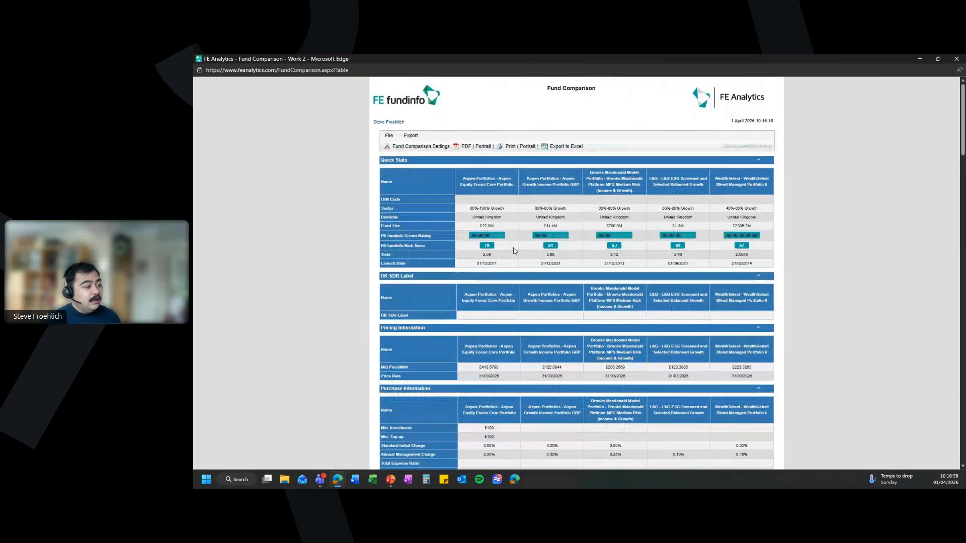
Export the fund comparison to Excel and open the downloaded workbook with editing enabled.
left_click(566, 146)
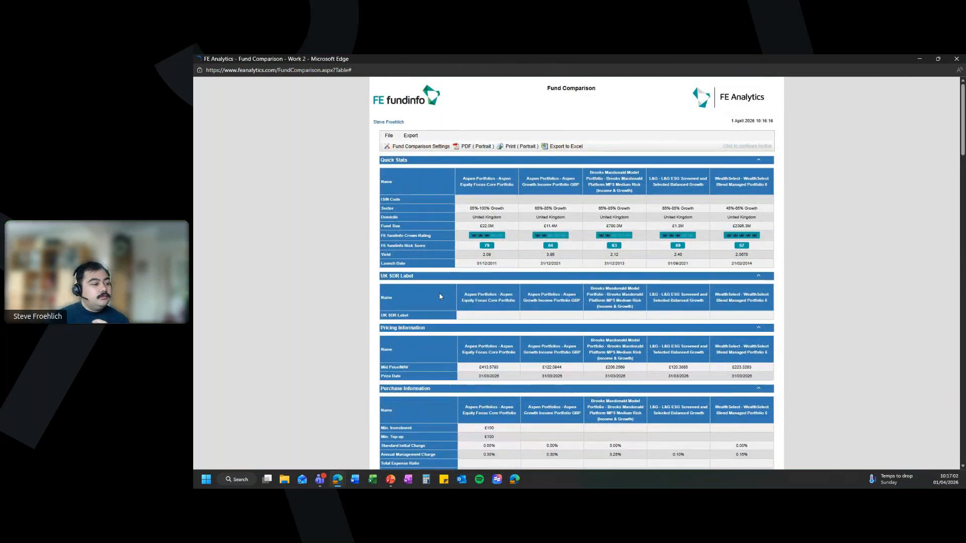
left_click(844, 96)
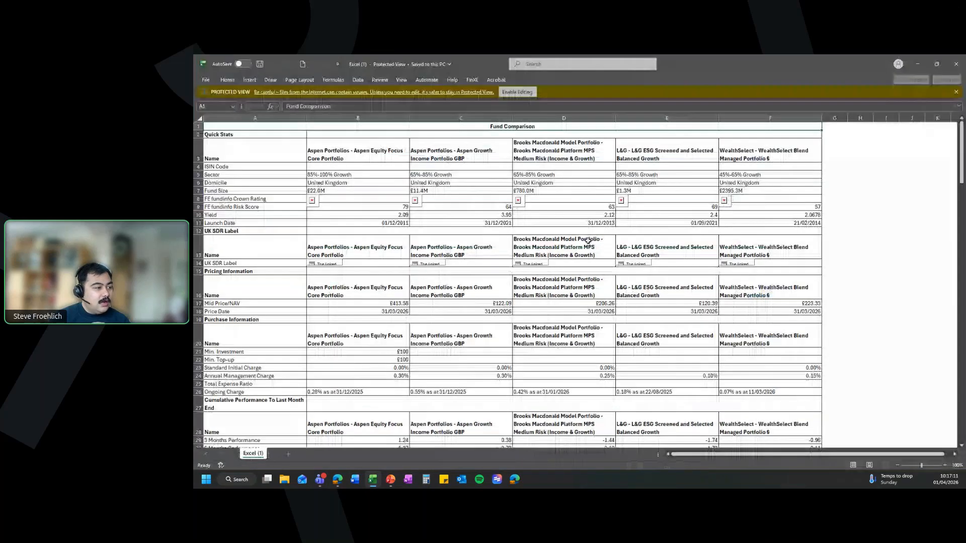
left_click(506, 93)
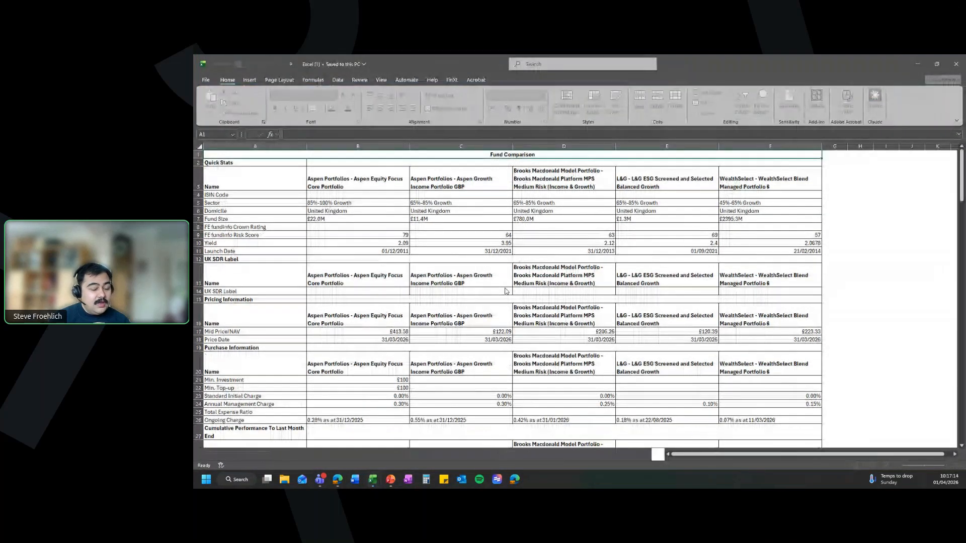
Look over the exported workbook, close it, and leave the Fund Comparison and MPS Report windows to return to the Active List.
scroll(506, 291, "down", 1)
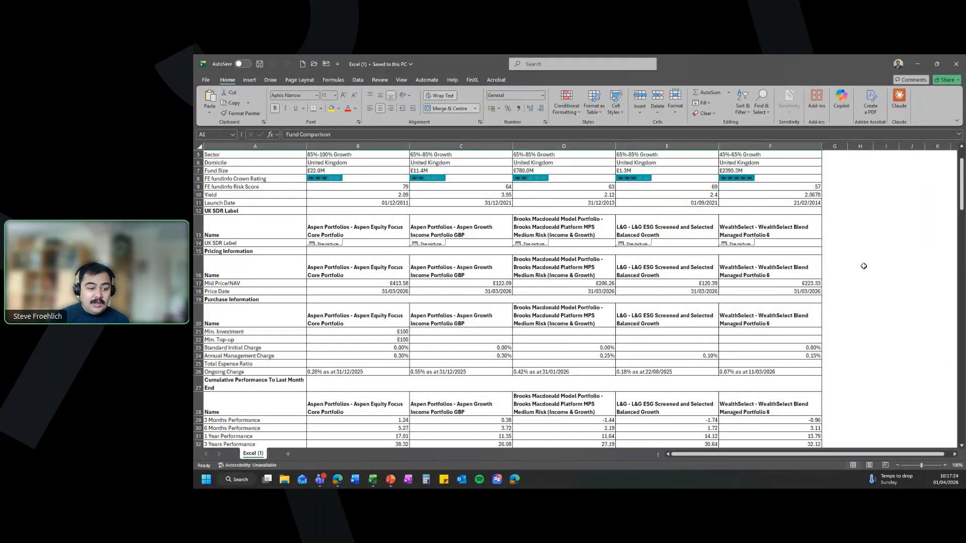
scroll(864, 267, "up", 2)
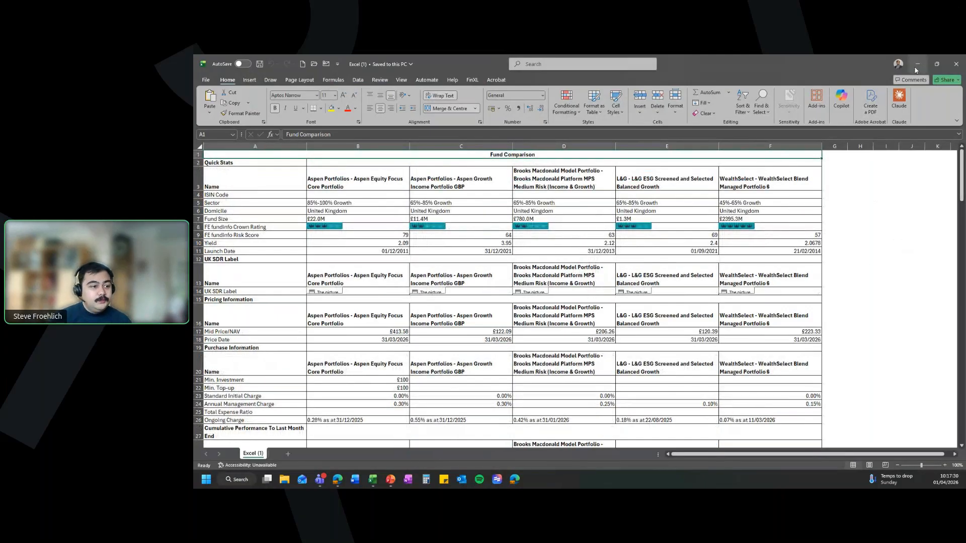
left_click(957, 59)
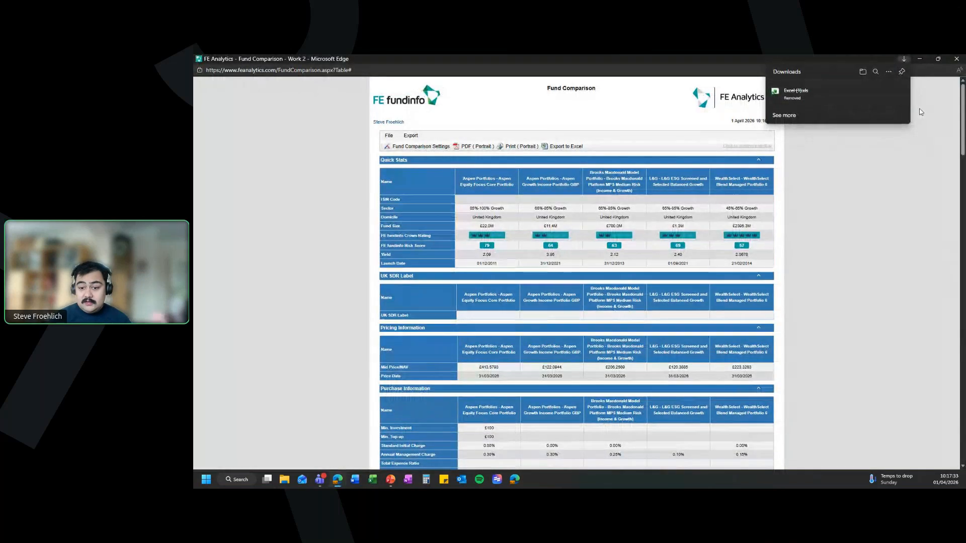
left_click(923, 60)
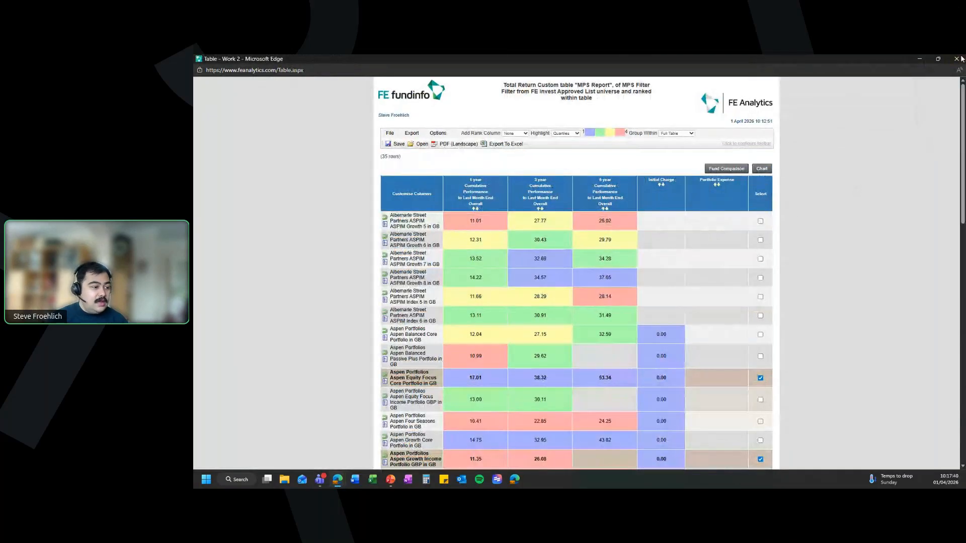
left_click(923, 60)
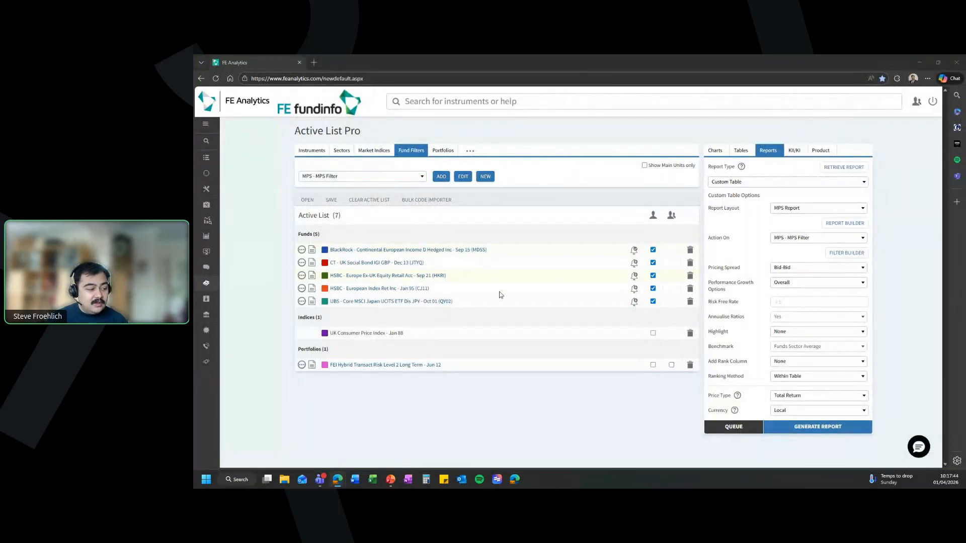
Clear the selection of all funds and the FEI Hybrid Transact portfolio in the Active List, and show the instrument search and chart options.
left_click(653, 215)
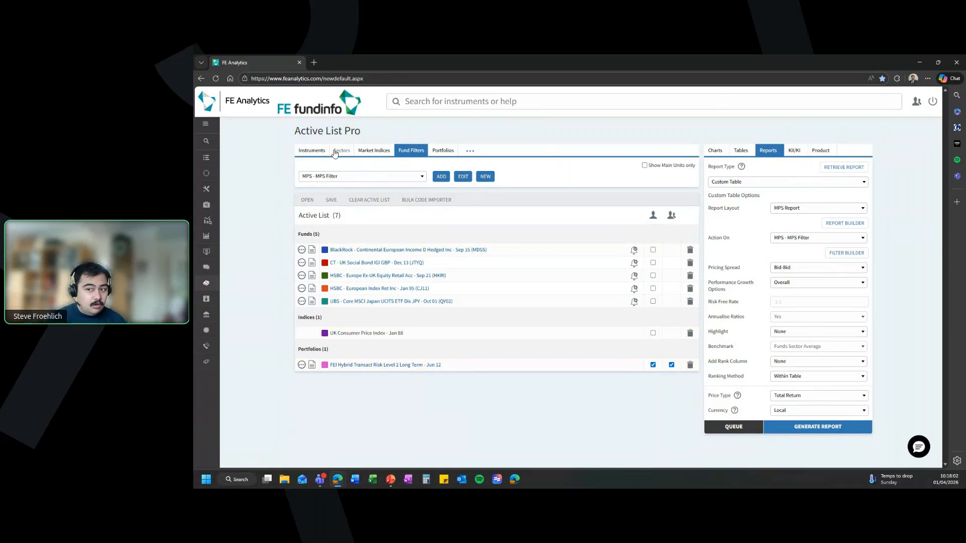
left_click(312, 151)
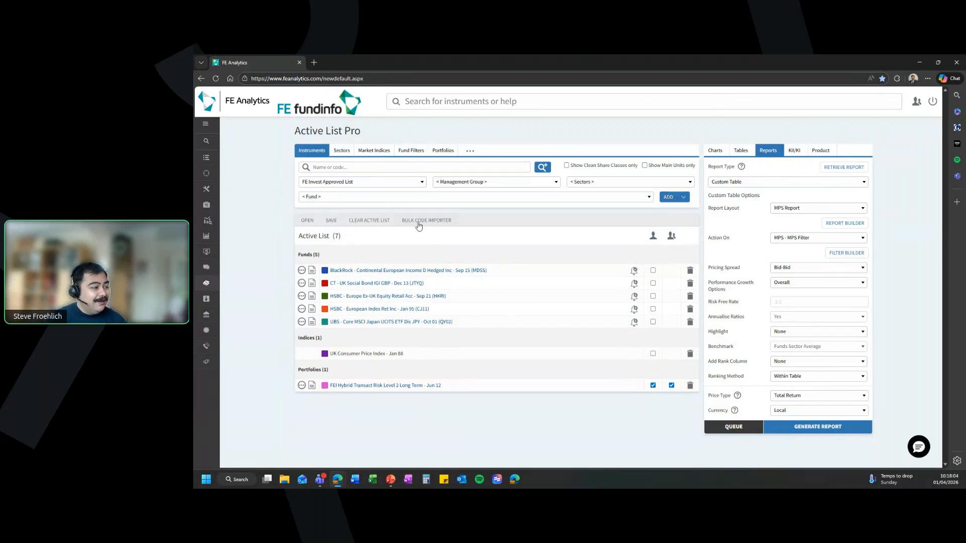
left_click(715, 151)
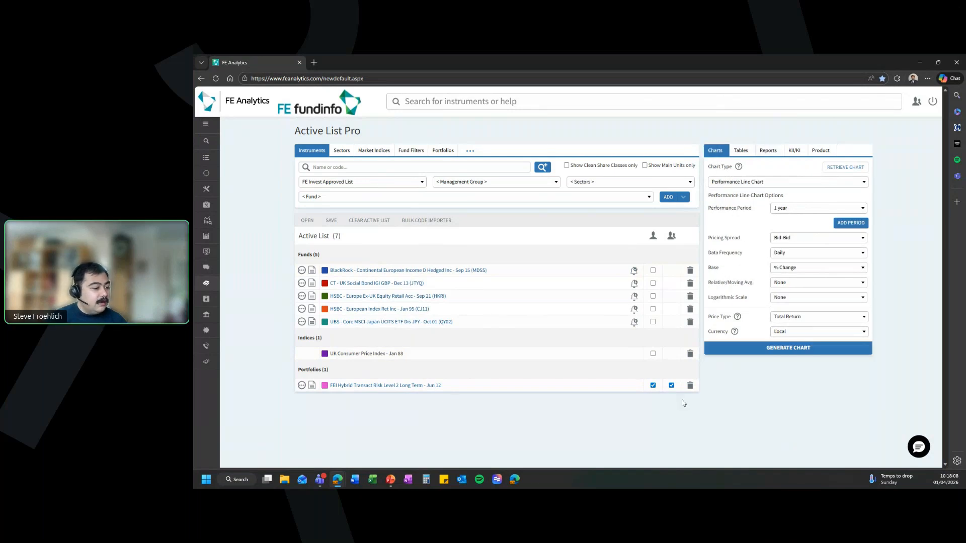
left_click(654, 385)
left_click(672, 386)
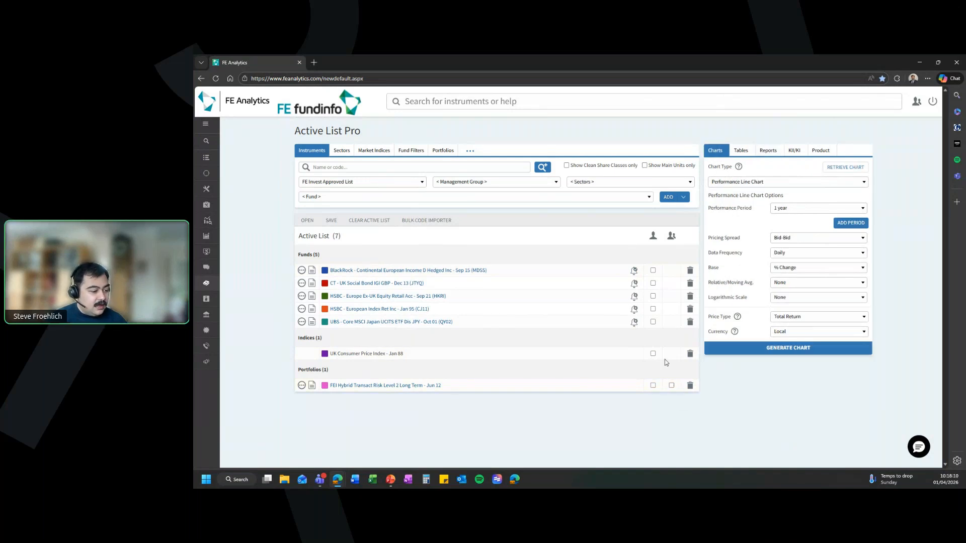
Switch the chart type to Interactive Performance Chart and back to Performance Line Chart.
left_click(744, 182)
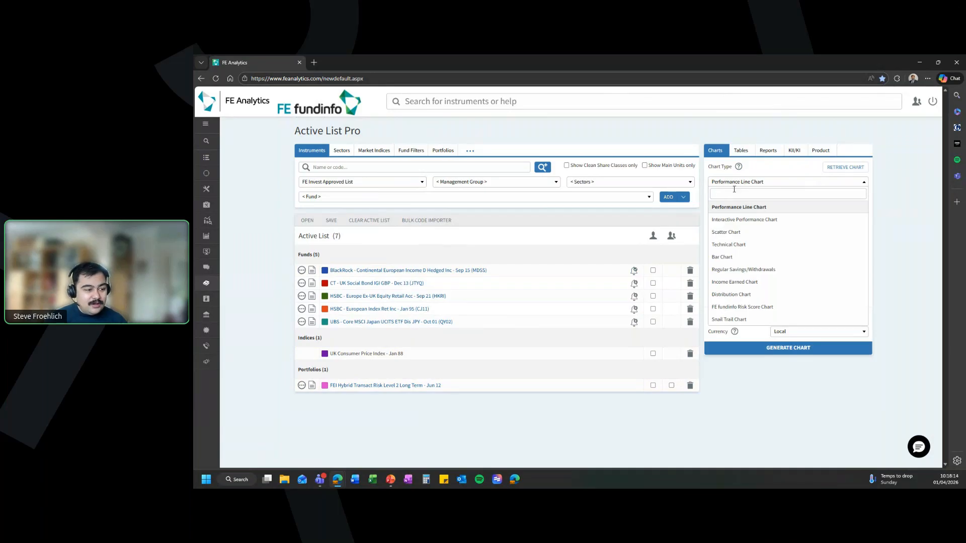
left_click(747, 218)
left_click(752, 182)
left_click(744, 207)
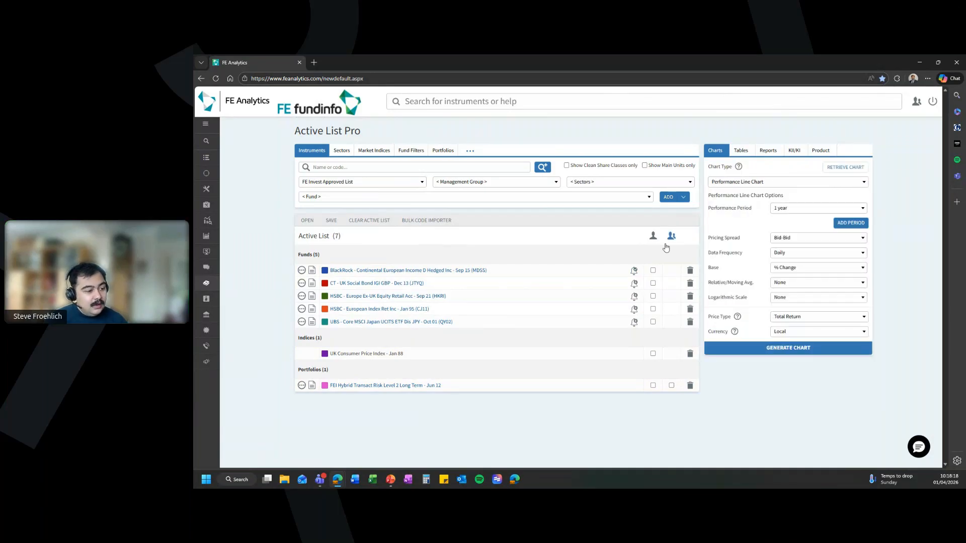
Select all five funds in the Active List and bring up the saved fund filters.
left_click(652, 271)
left_click(652, 283)
left_click(653, 309)
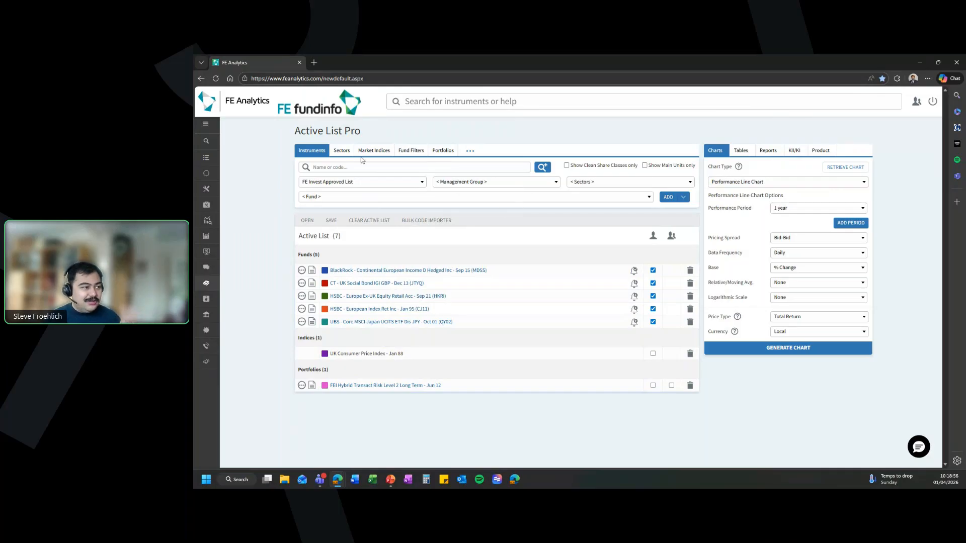
left_click(420, 153)
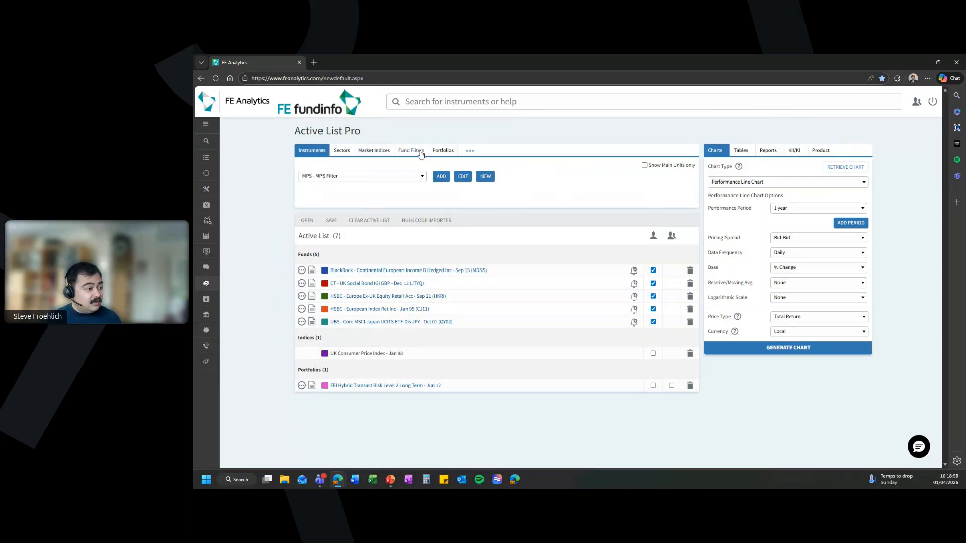
Start a new fund filter, look over the available rating types in the Fund Filter Tool, and close the tool.
left_click(485, 176)
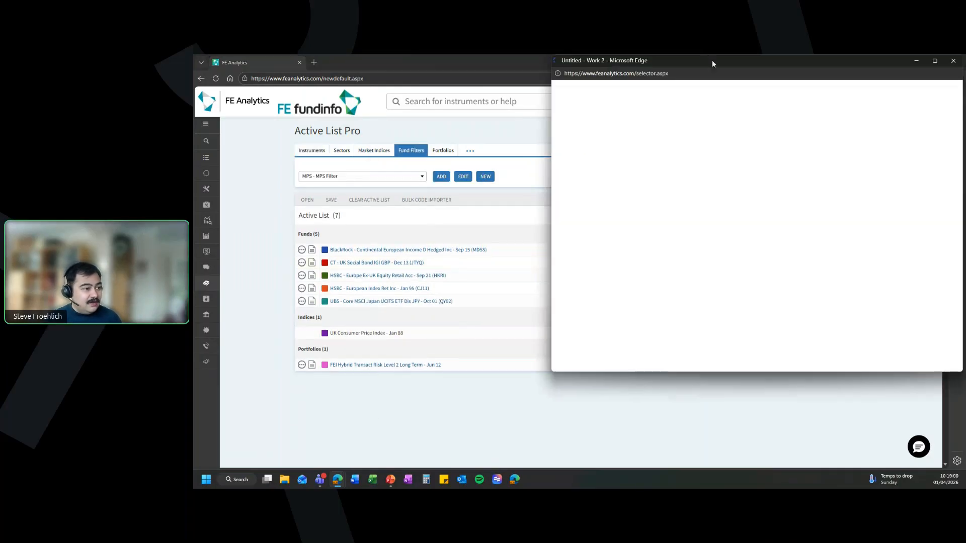
left_click_drag(707, 58, 534, 82)
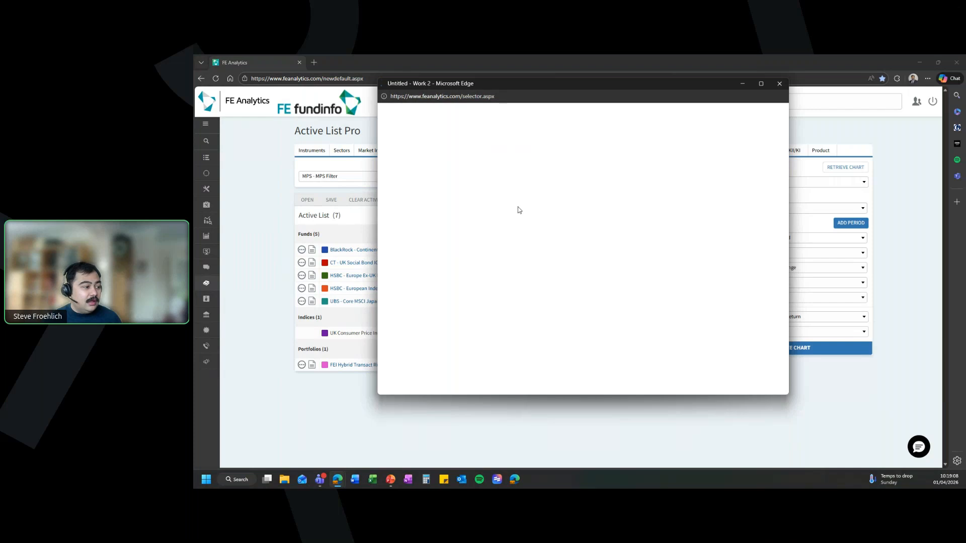
left_click(481, 258)
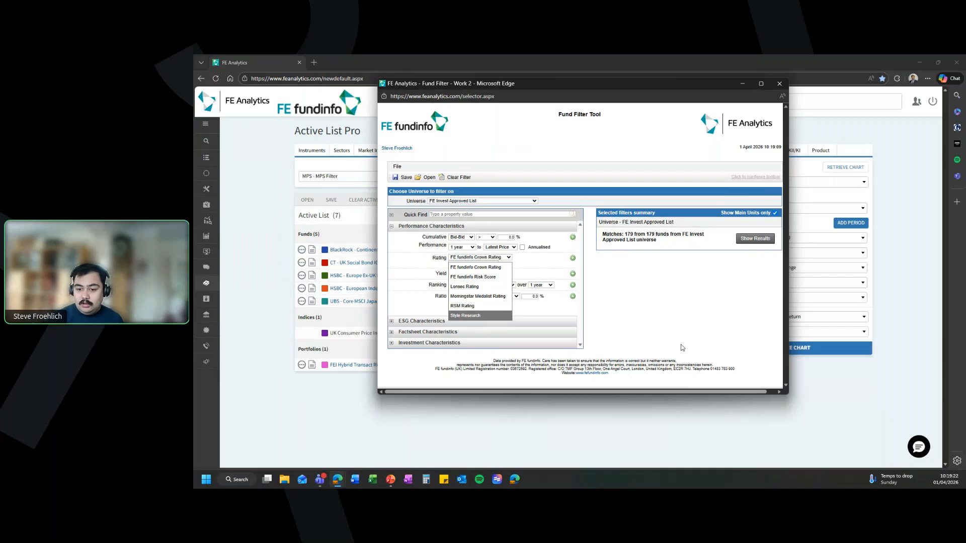
left_click(779, 83)
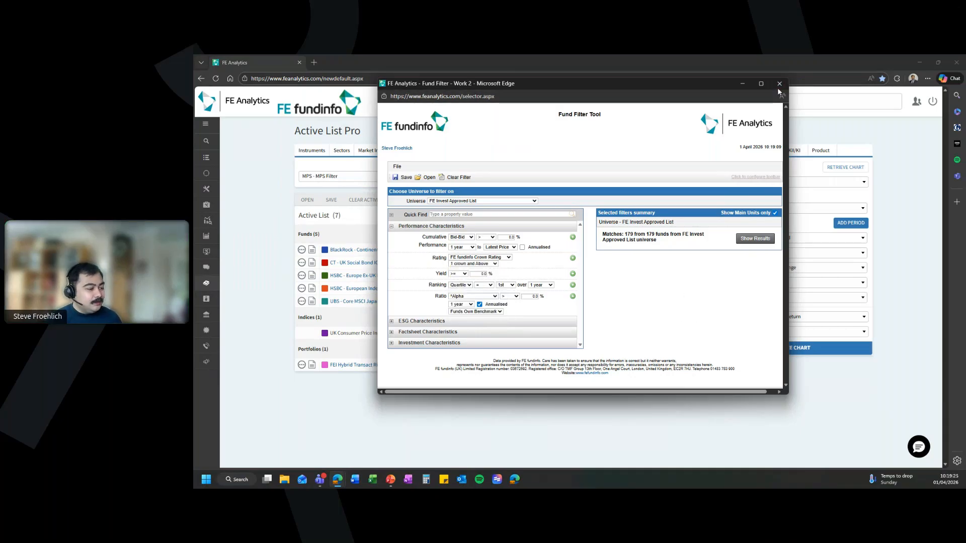
left_click(779, 83)
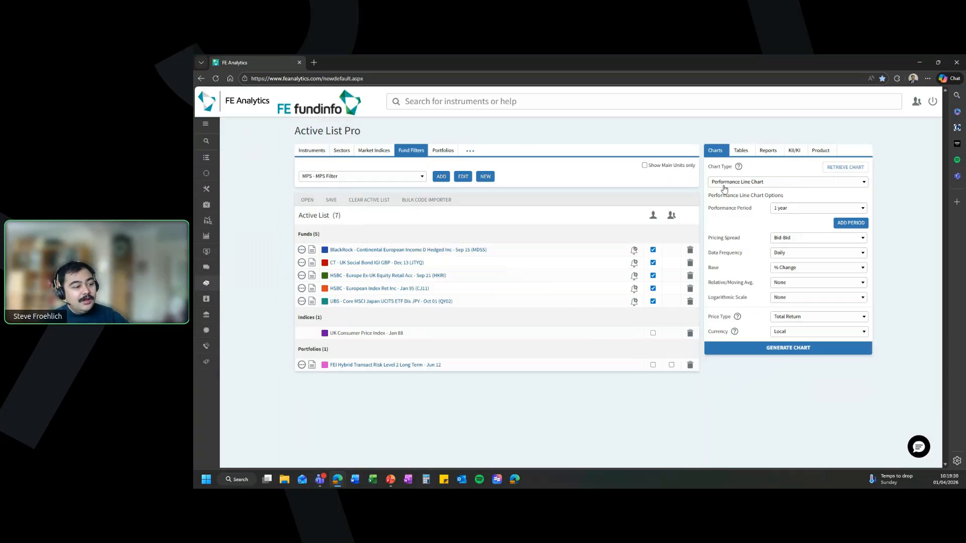
Generate a Performance Line Chart of the five selected funds with the performance period set to Start of data, and return to the Active List.
left_click(811, 209)
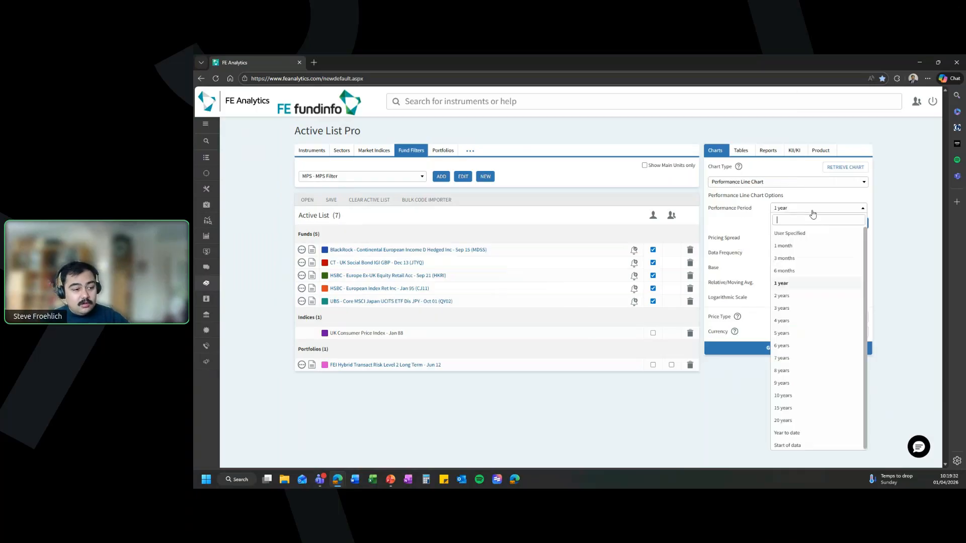
left_click(801, 428)
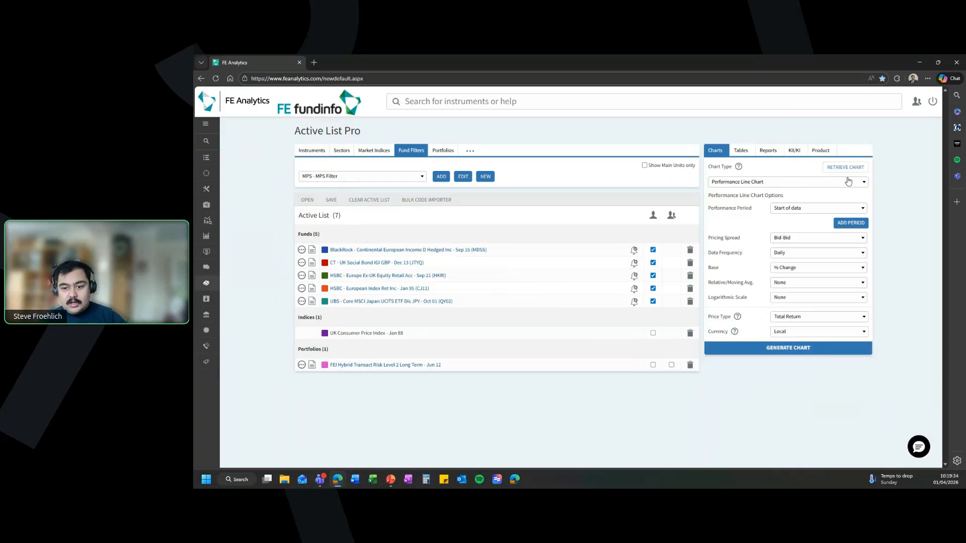
left_click(802, 349)
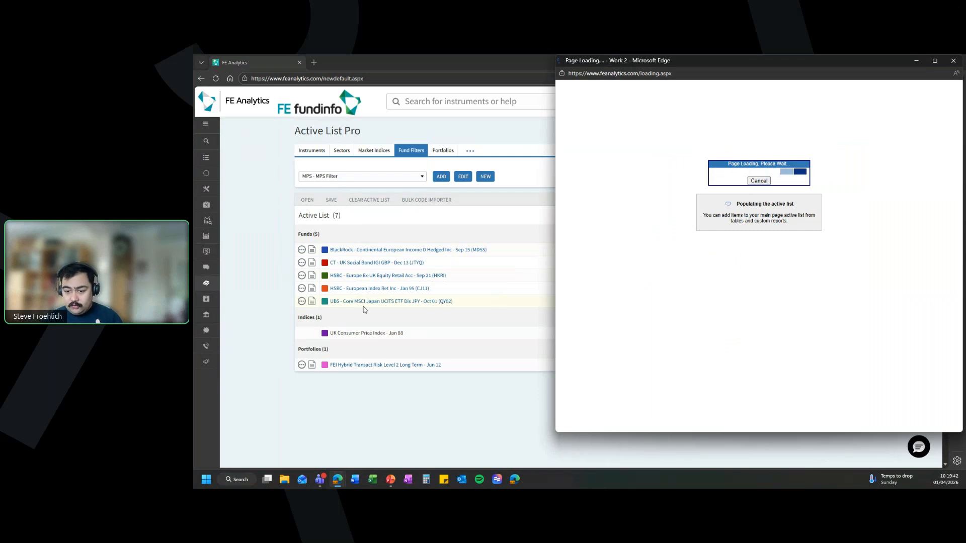
left_click_drag(730, 63, 535, 80)
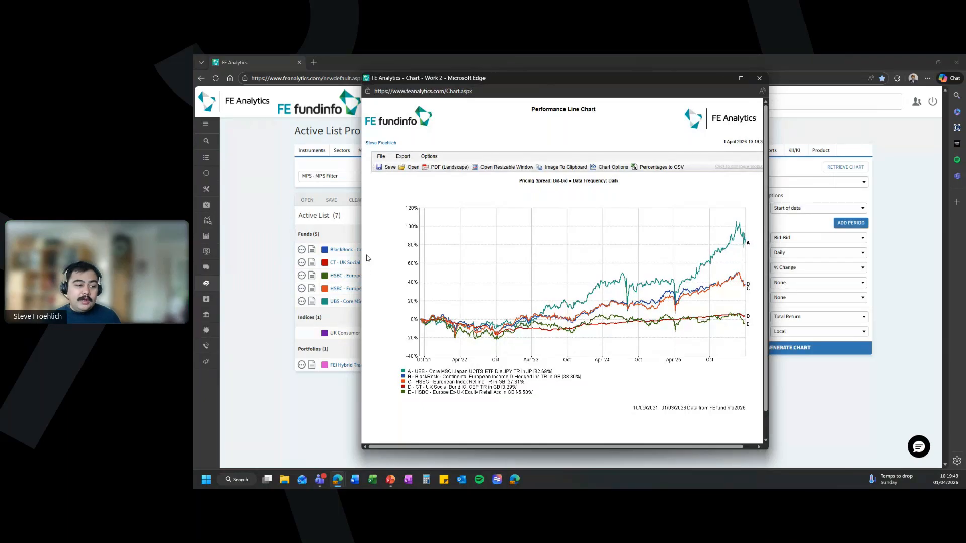
left_click(815, 123)
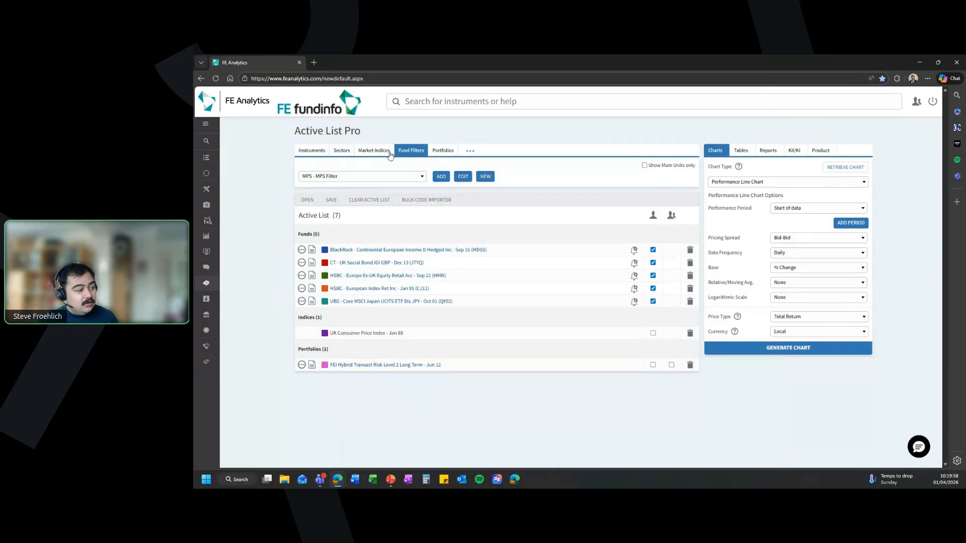
Show the sector options and the market index options for adding to the Active List.
left_click(342, 150)
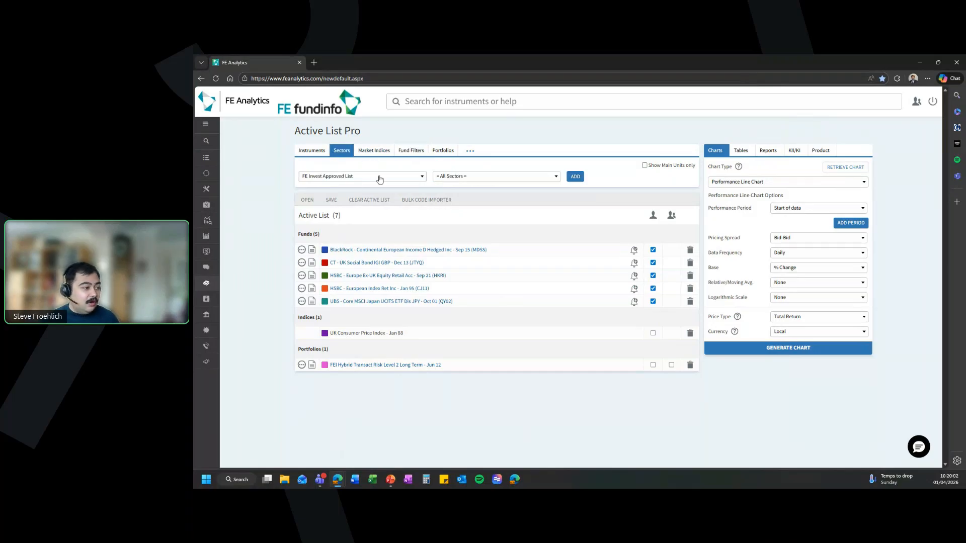
left_click(366, 149)
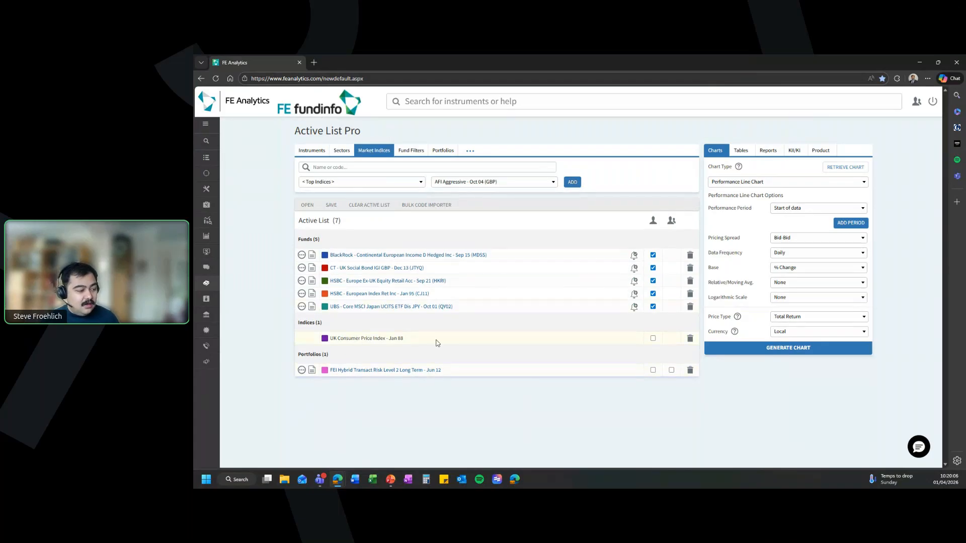
left_click(652, 339)
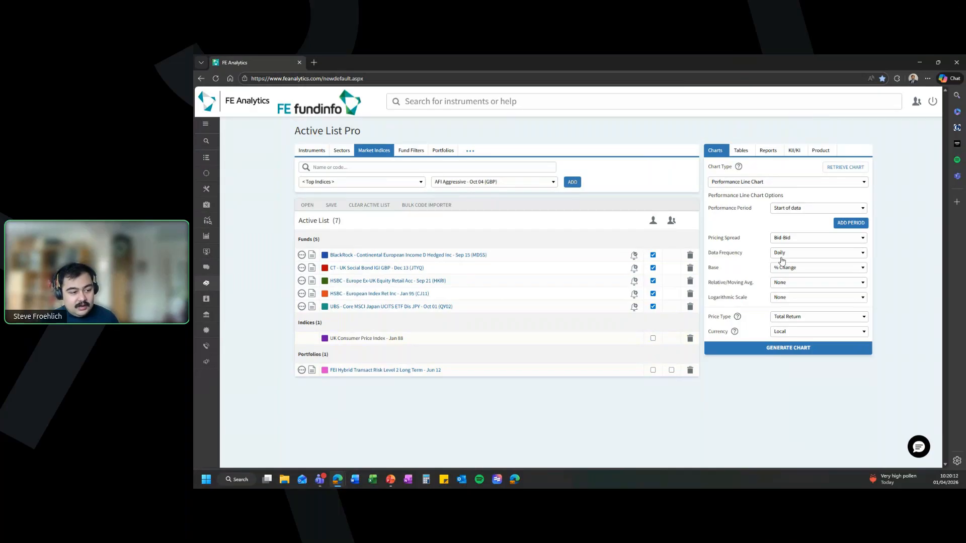
Set the line chart to Relative, compared to UK Consumer Price Index - Jan 88, and generate it.
left_click(778, 284)
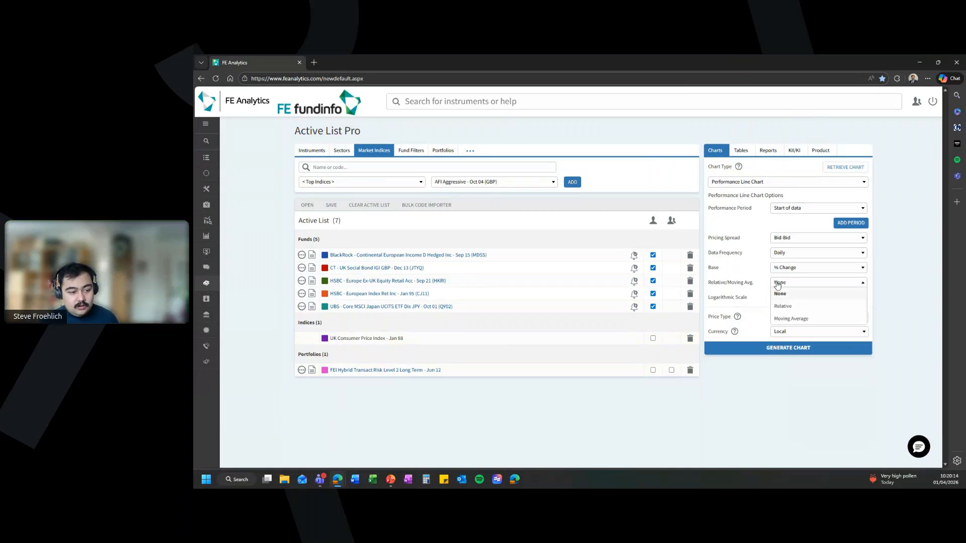
left_click(787, 309)
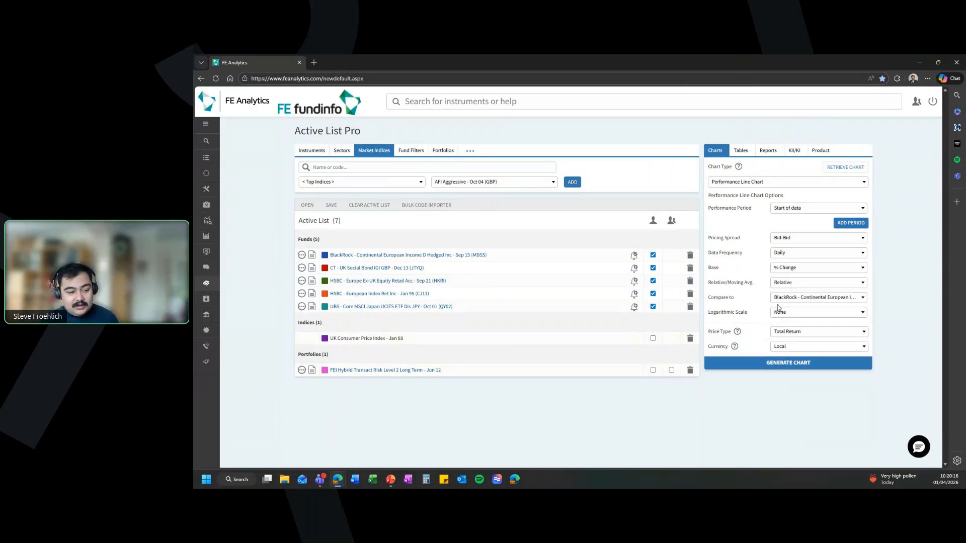
left_click(784, 301)
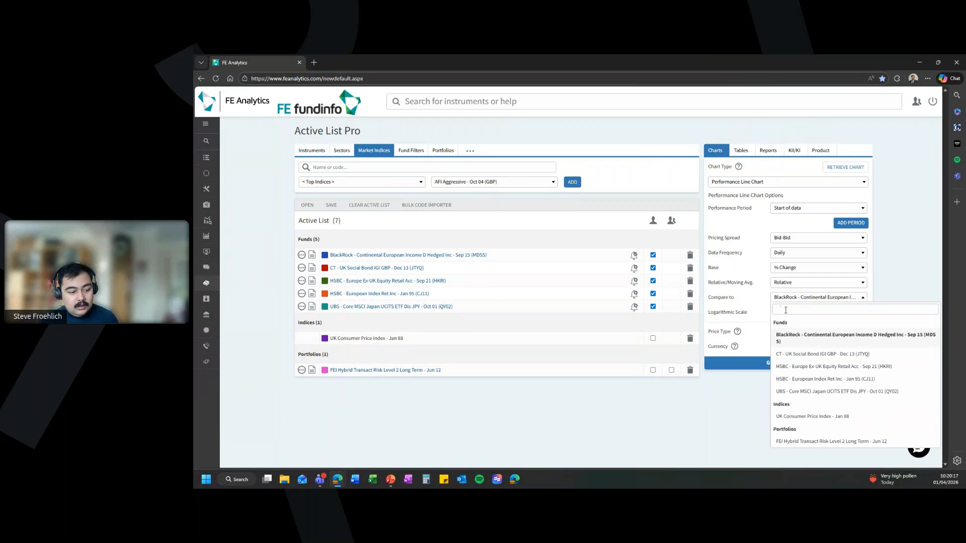
left_click(797, 416)
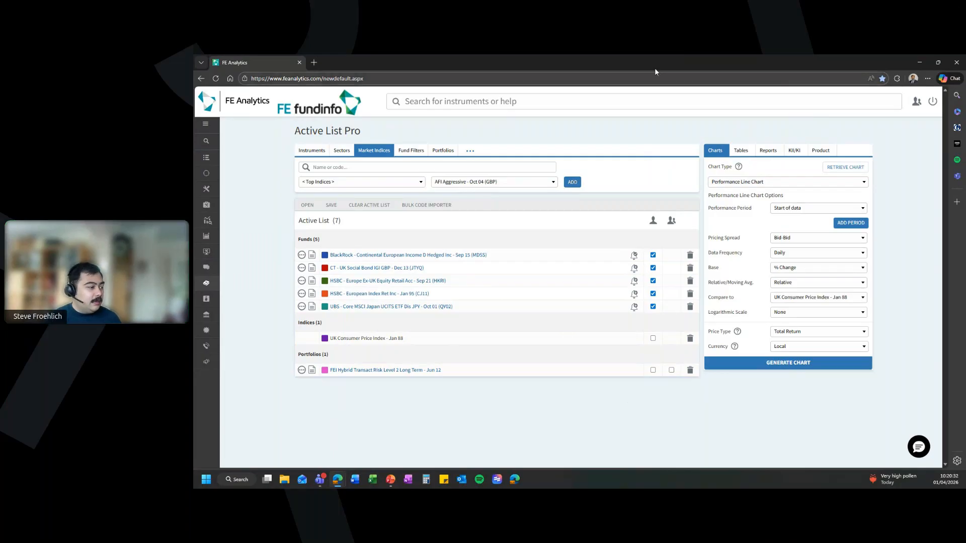
left_click(374, 169)
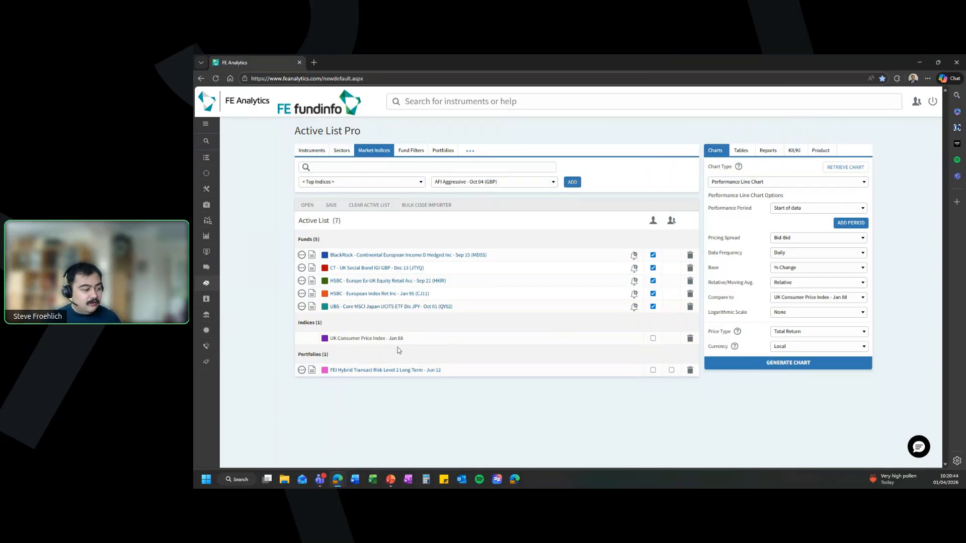
left_click(811, 364)
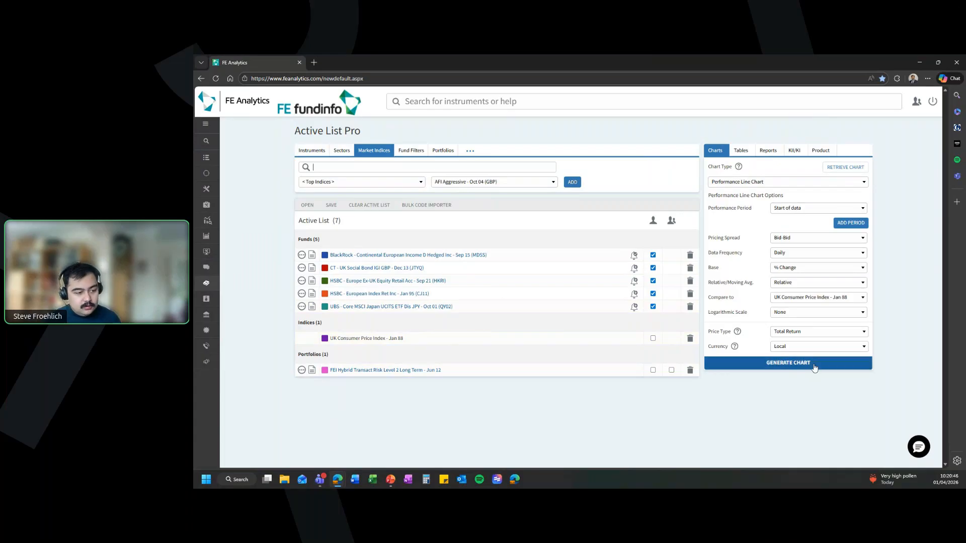
left_click_drag(767, 58, 630, 69)
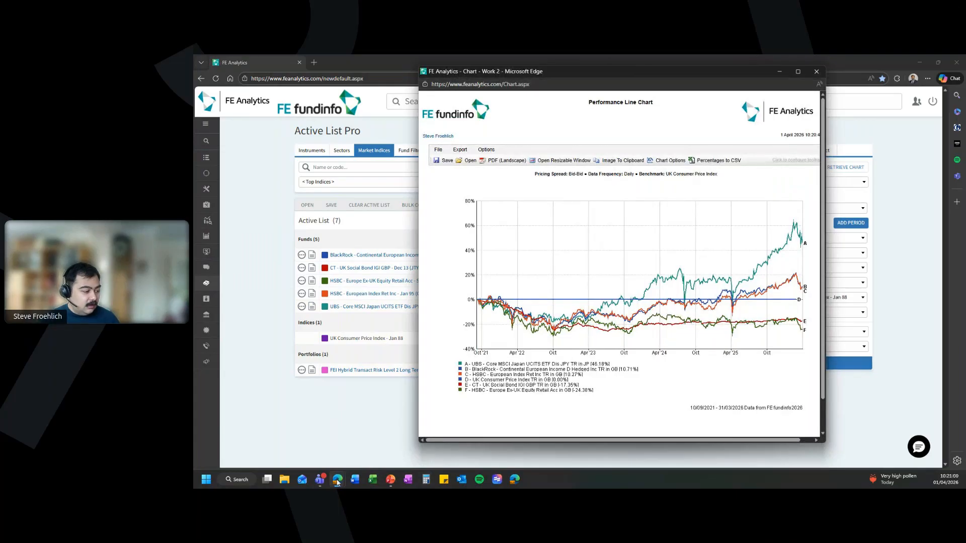
Bring up the earlier non-relative chart and arrange both performance charts side by side for comparison.
mouse_move(338, 482)
left_click(887, 439)
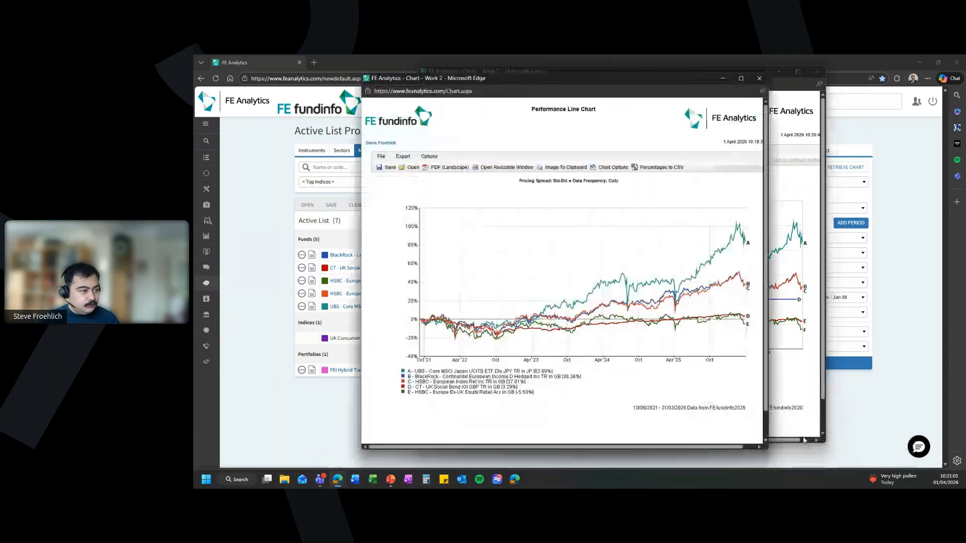
left_click_drag(614, 79, 450, 61)
left_click_drag(716, 76, 882, 68)
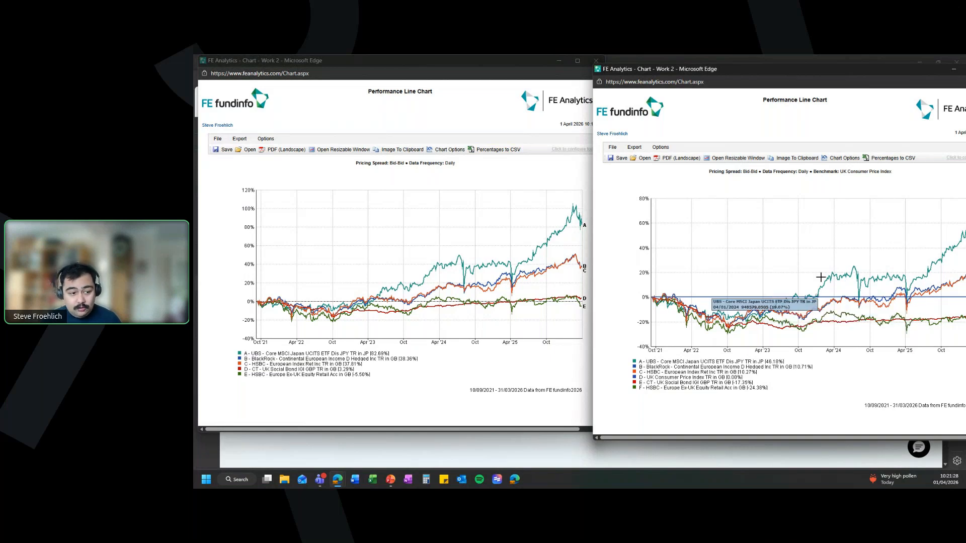
Look over the export options of the relative performance chart, close that chart, and return to the Active List.
left_click_drag(867, 71, 668, 78)
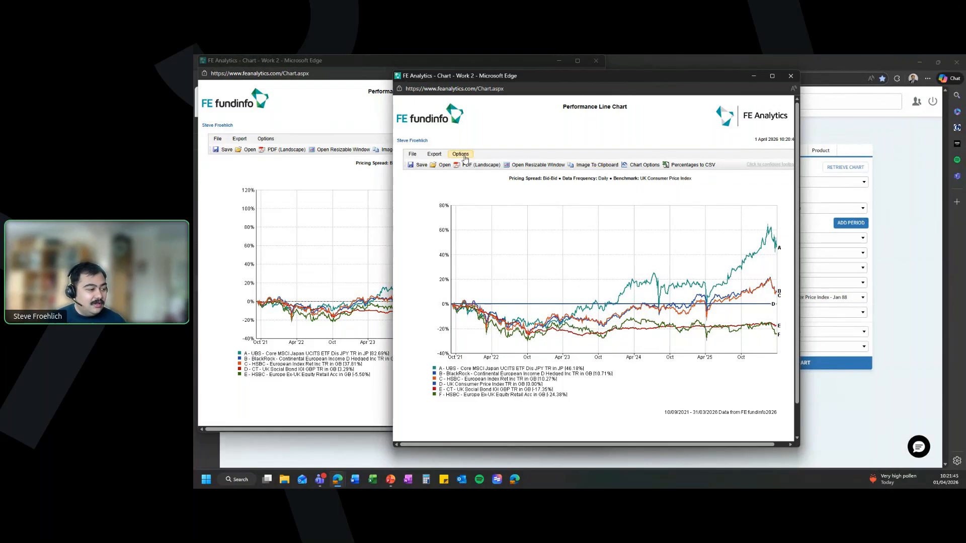
left_click(435, 154)
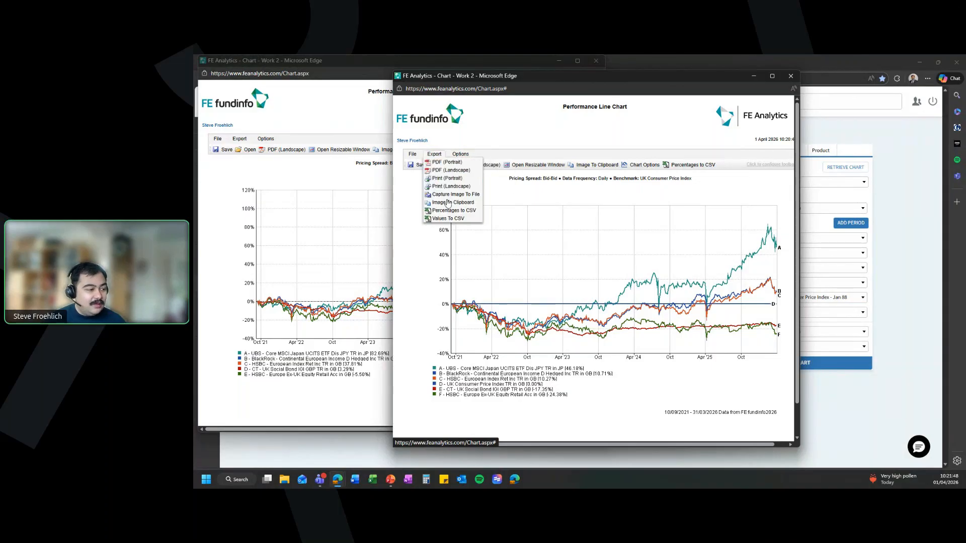
left_click(788, 80)
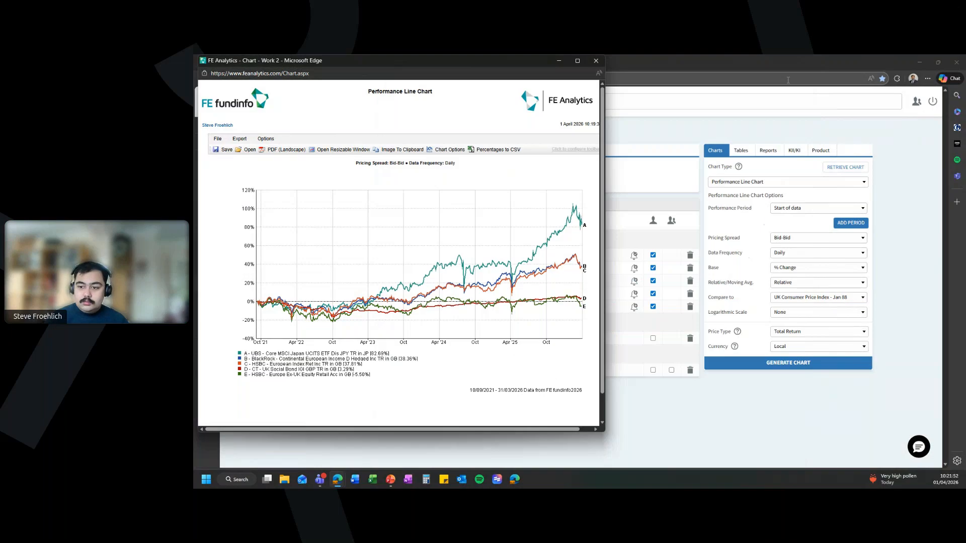
left_click(629, 66)
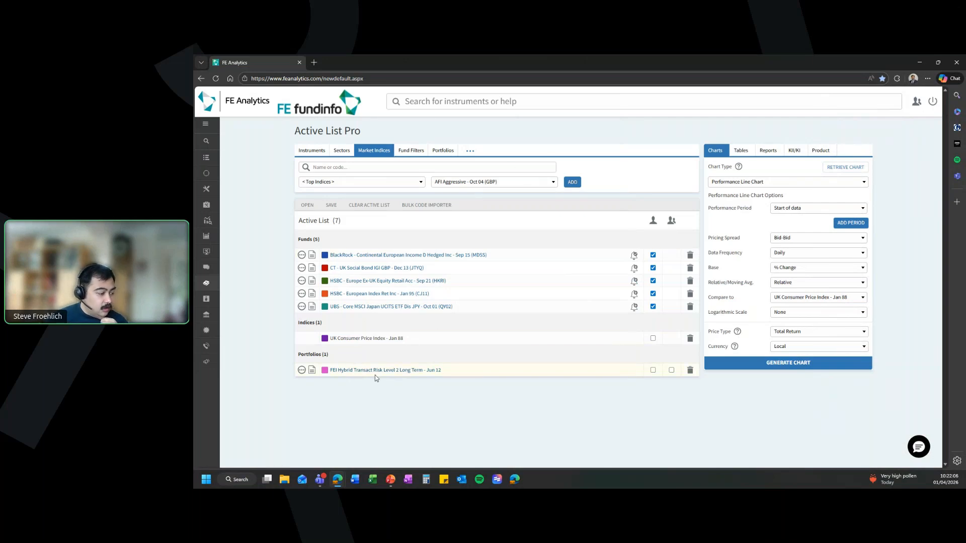
Load the saved portfolios list, view the Portfolio Settings of a new portfolio in Portfolio Builder, and close the builder.
left_click(442, 150)
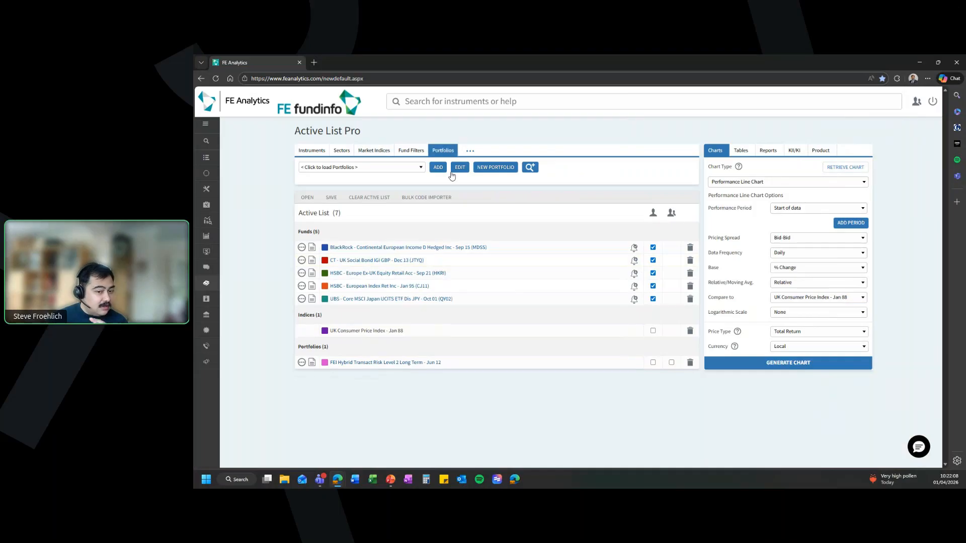
left_click(382, 166)
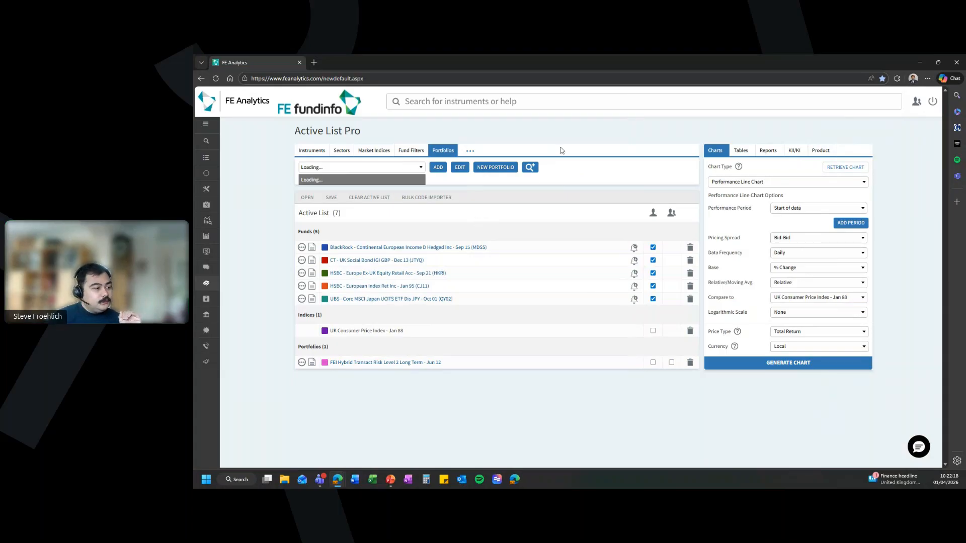
left_click(487, 169)
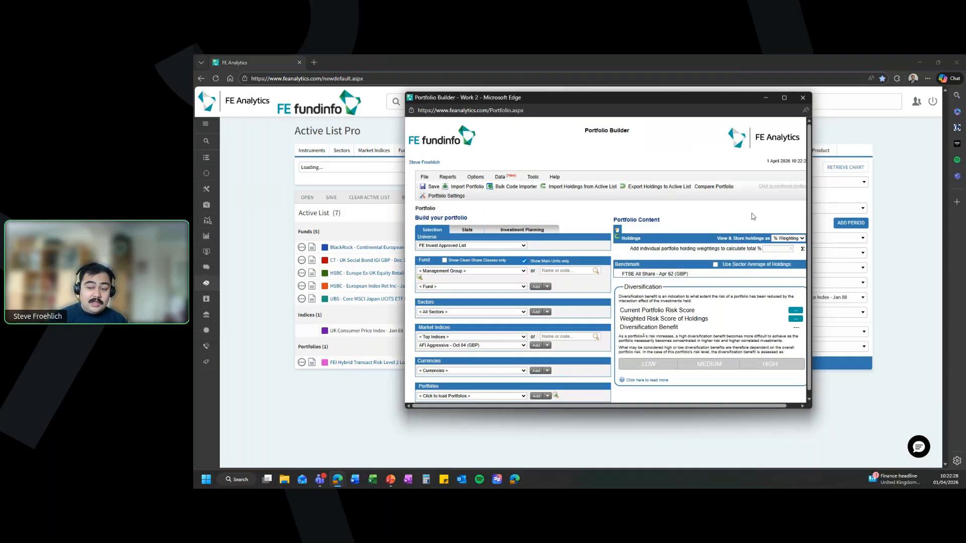
left_click_drag(687, 101, 596, 80)
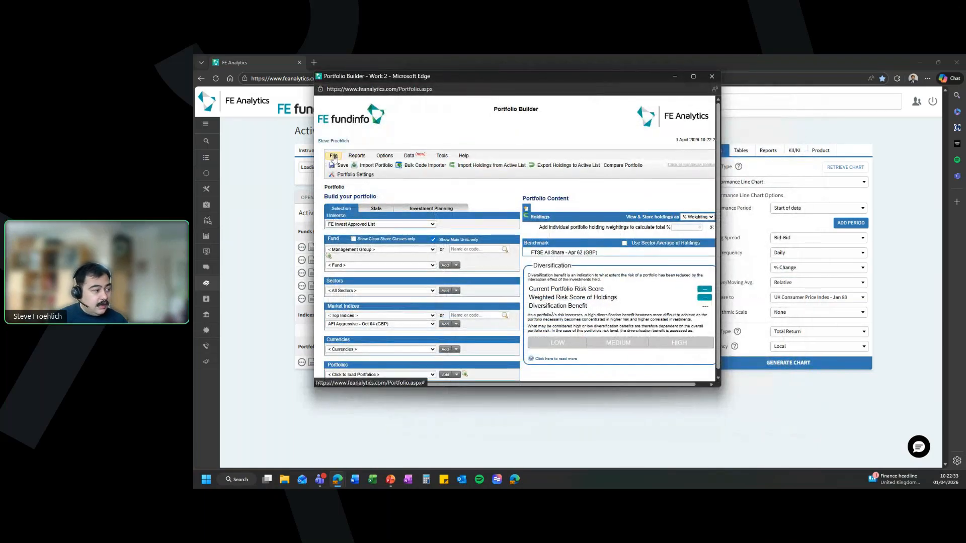
left_click(346, 175)
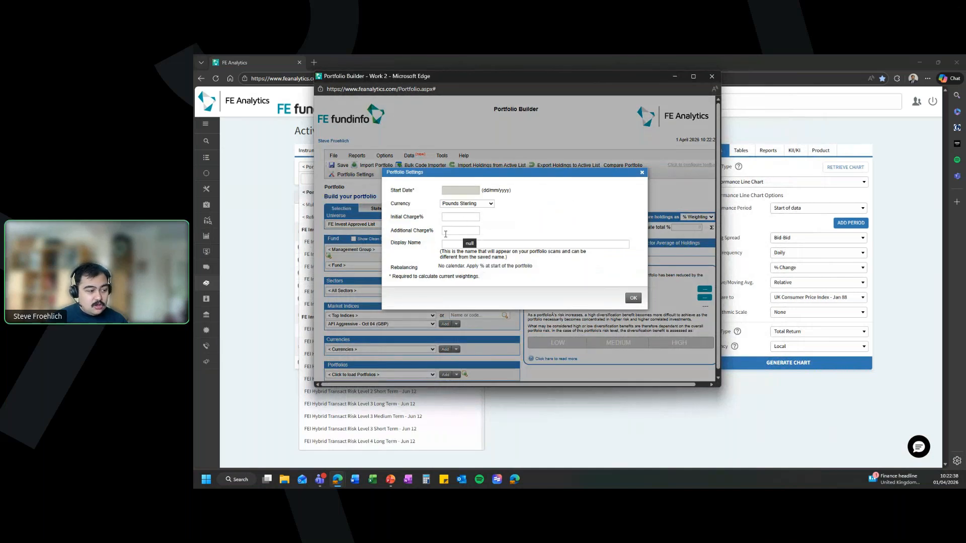
left_click(713, 77)
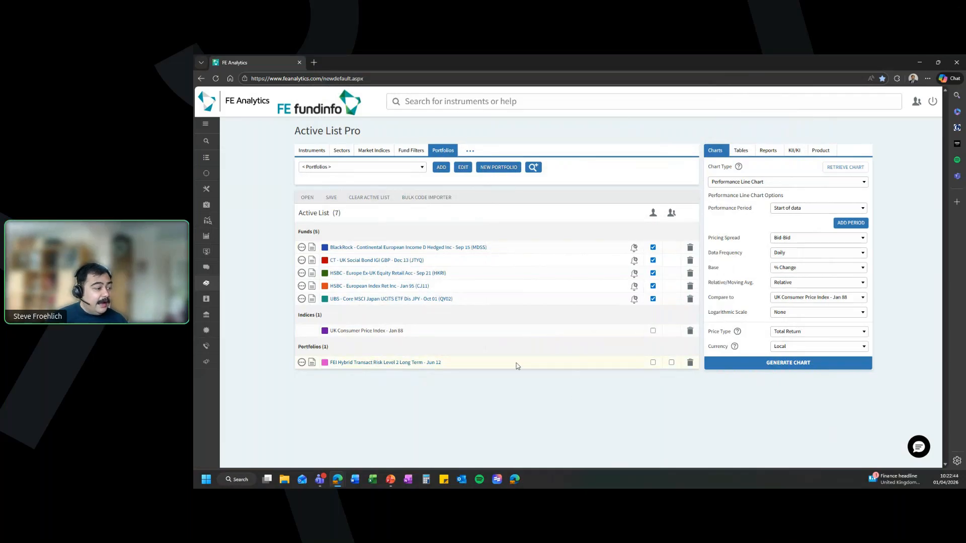
Look over the available chart types and switch the chart type to Distribution Chart.
left_click(761, 183)
left_click(915, 222)
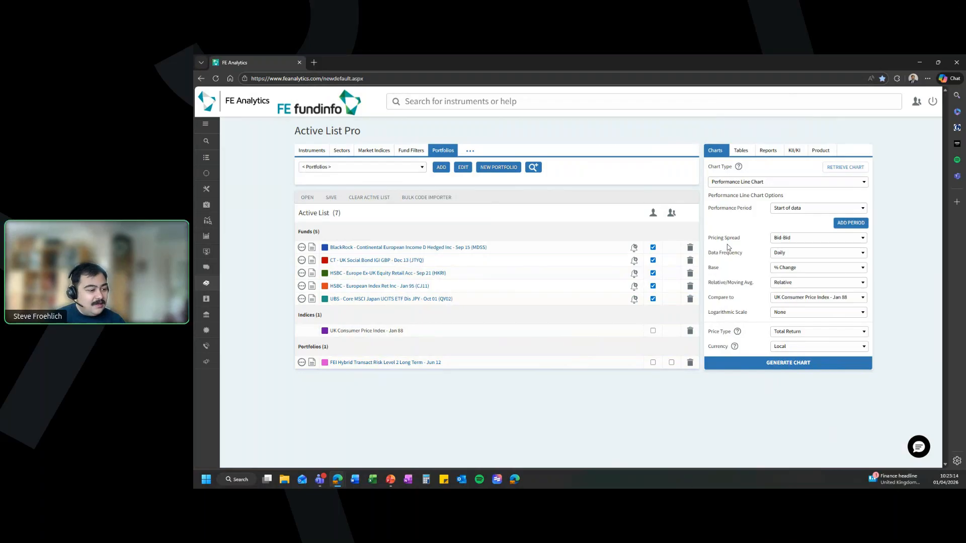
left_click(765, 185)
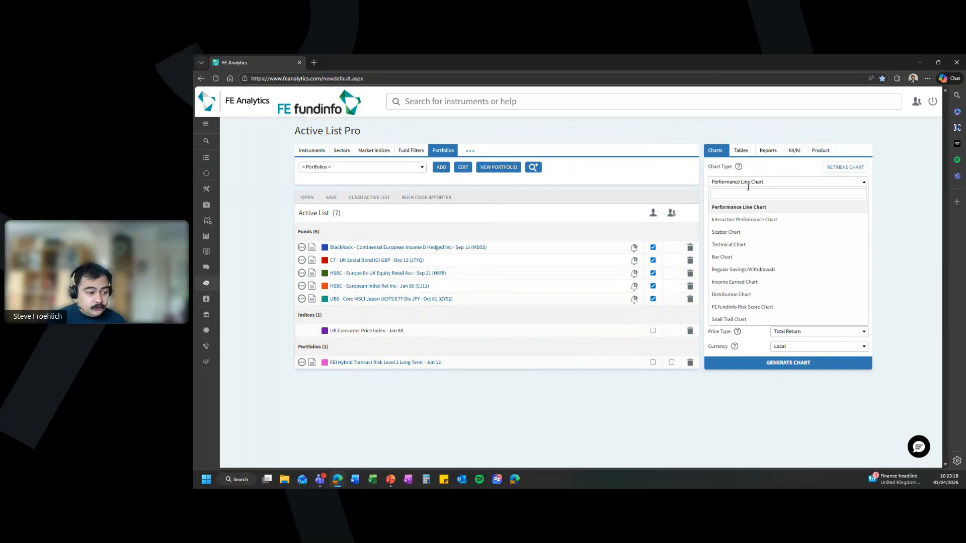
left_click(750, 296)
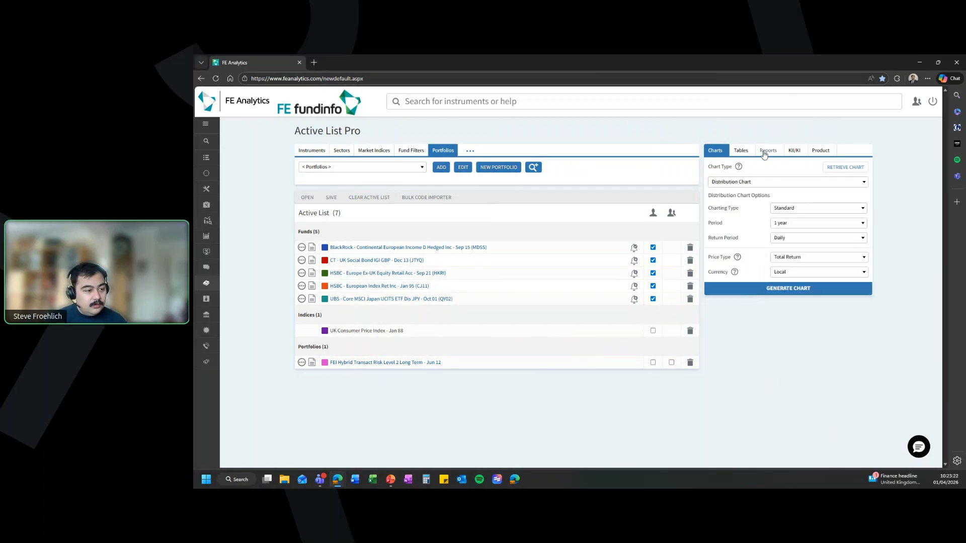
Generate a Concentration Analysis Table with HTML output for the five funds ticked in the Active List.
left_click(763, 151)
left_click(740, 151)
left_click(752, 181)
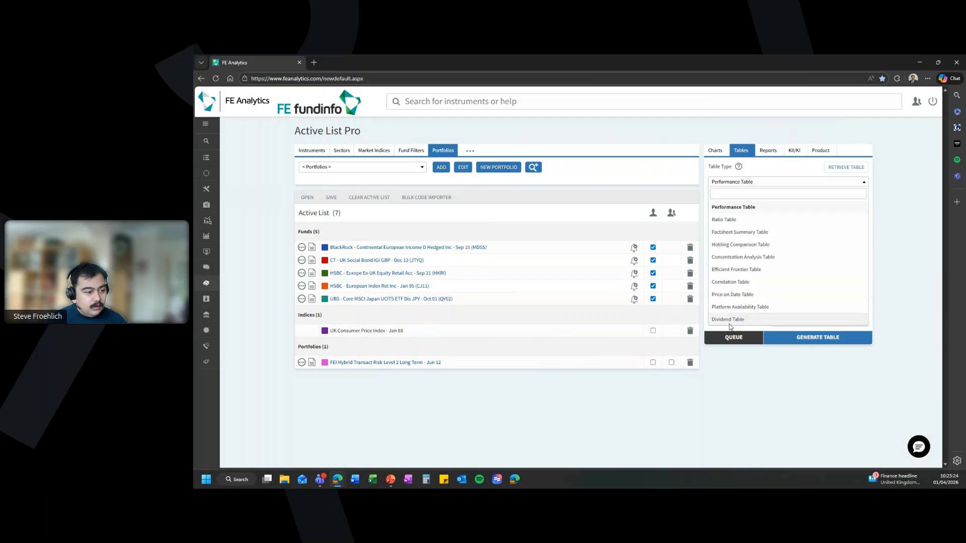
left_click(749, 258)
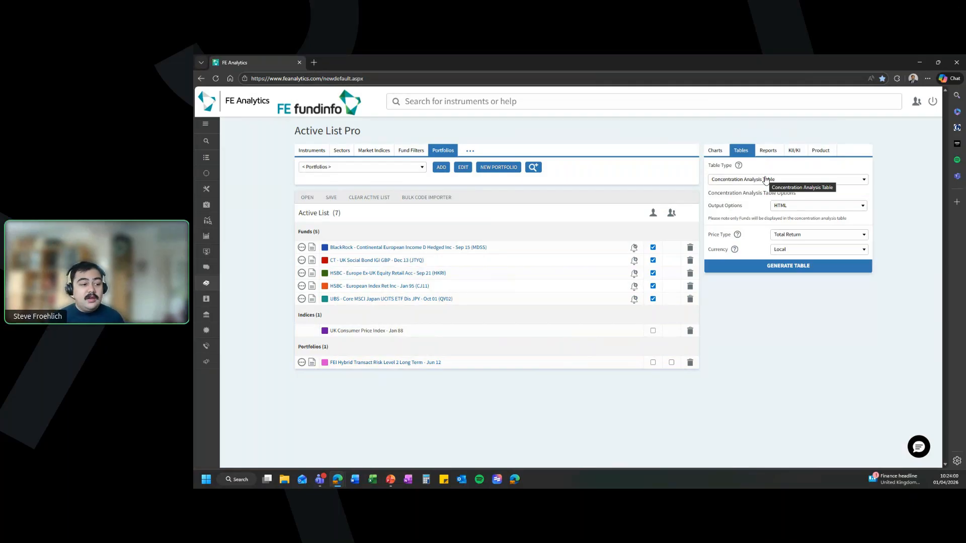
left_click(768, 264)
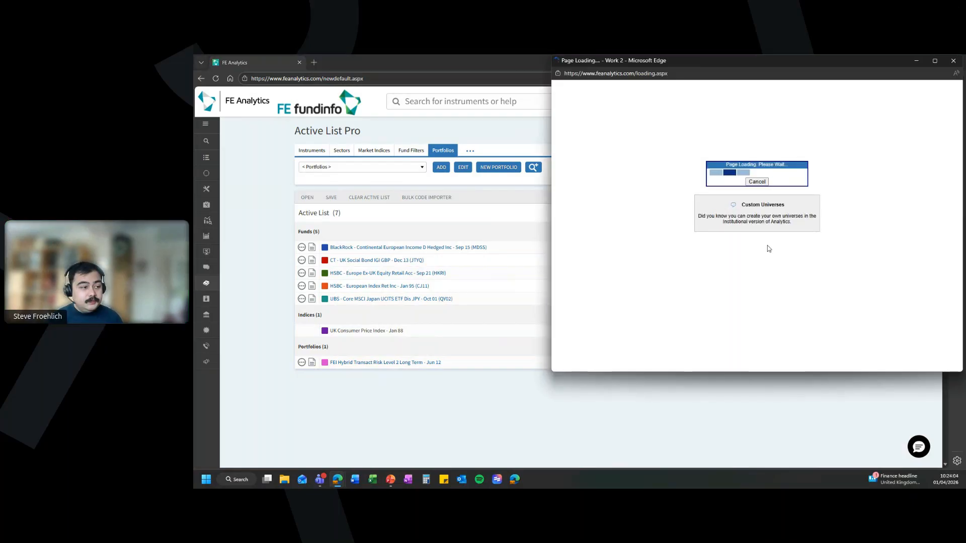
View the concentration analysis of the funds' latest holdings in a maximized window, then minimize it to return to the Active List.
left_click_drag(795, 65, 621, 376)
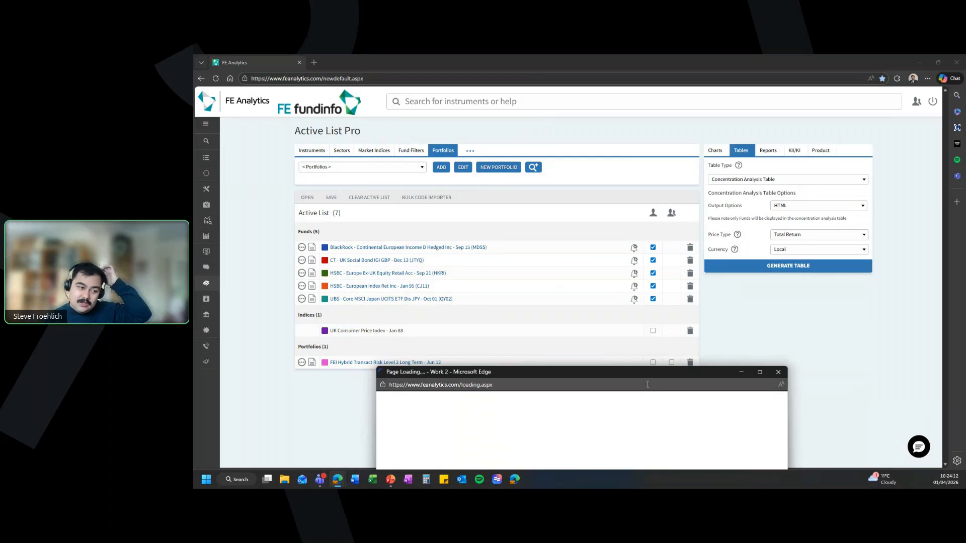
left_click_drag(611, 373, 560, 105)
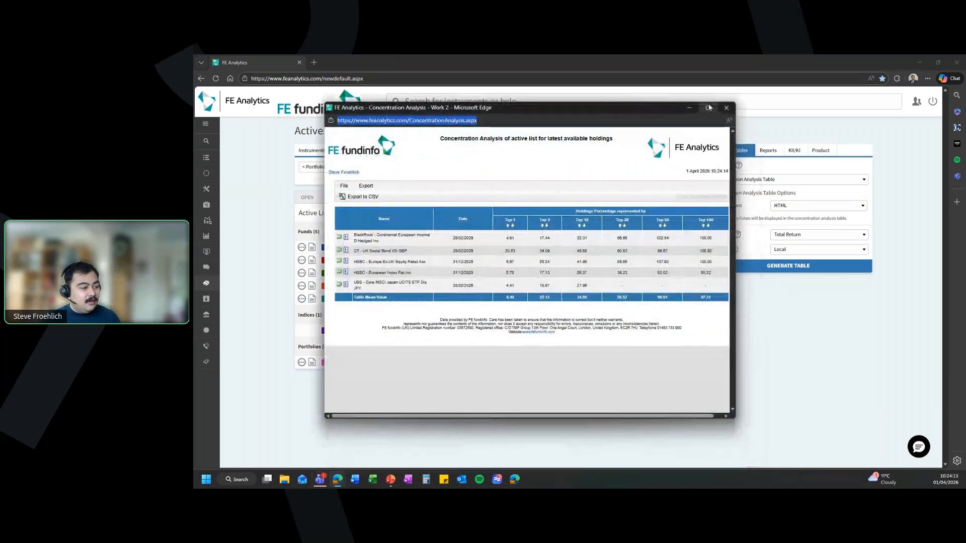
left_click(708, 107)
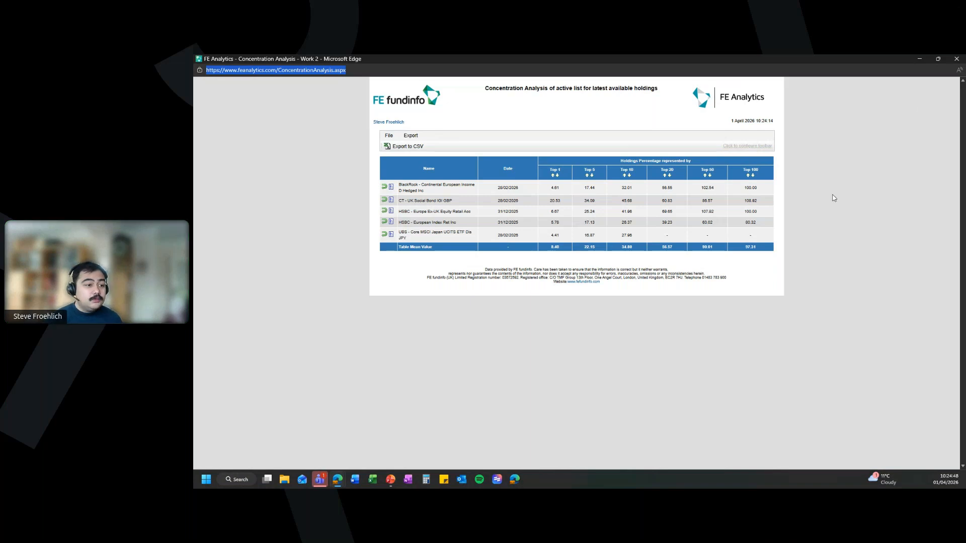
double_click(918, 55)
left_click(918, 58)
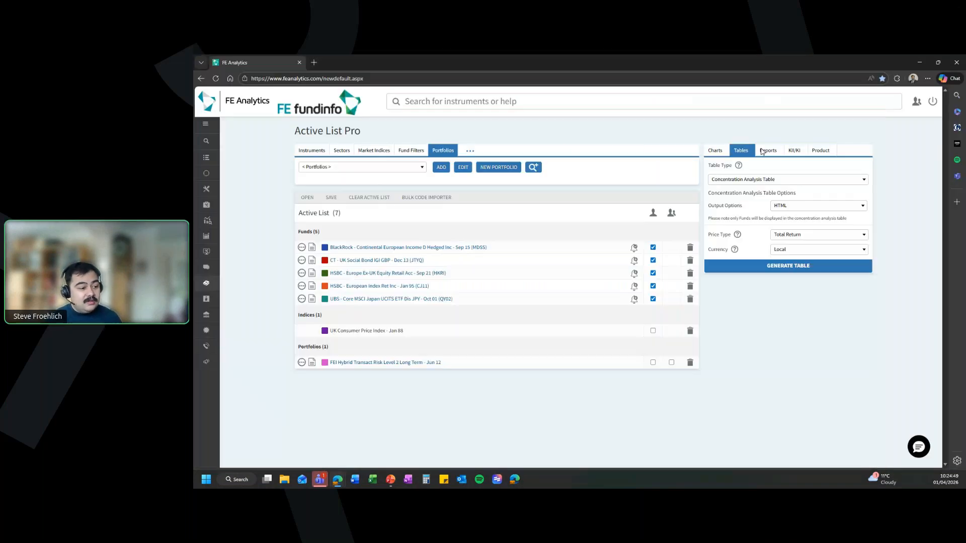
Clear the fund selection, tick FEI Hybrid Transact Risk Level 2 Long Term in the group column, and return to the chart options.
left_click(653, 213)
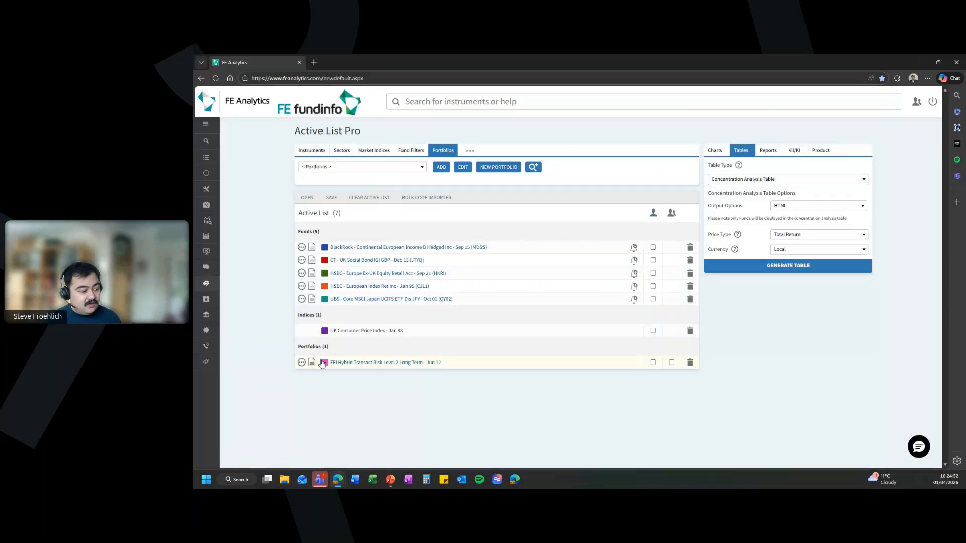
left_click(672, 363)
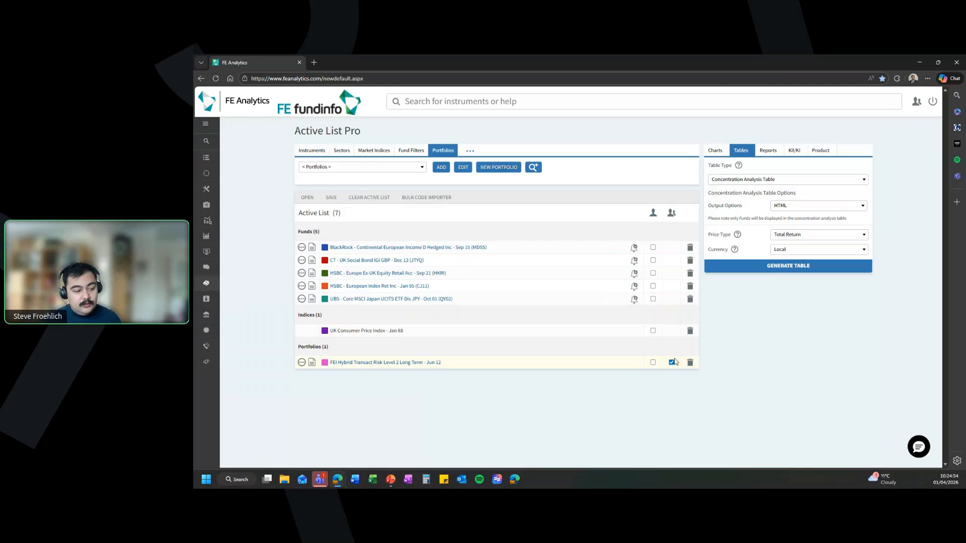
left_click(780, 272)
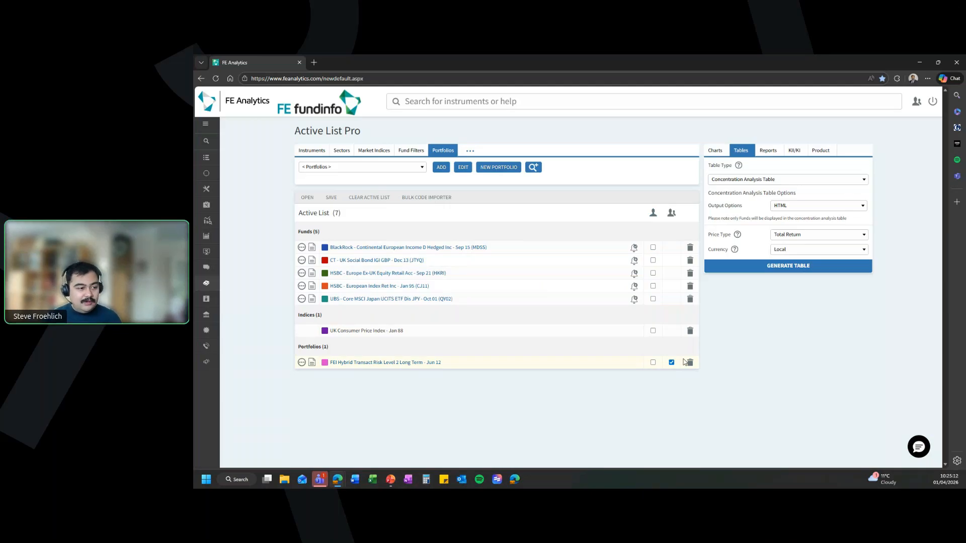
left_click(724, 154)
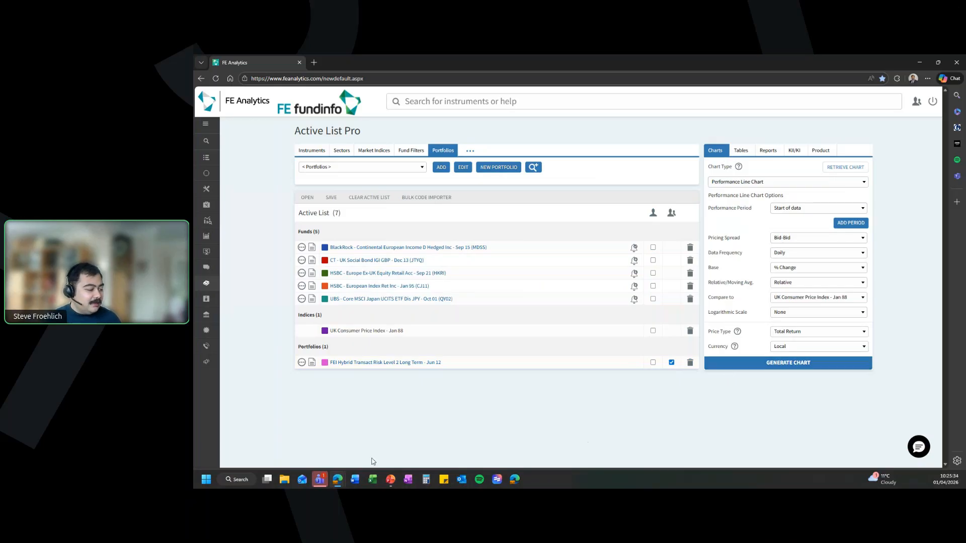
Switch to the PowerPoint slide show and advance past "Your questions" to the "Thank you for attending!" slide.
mouse_move(390, 483)
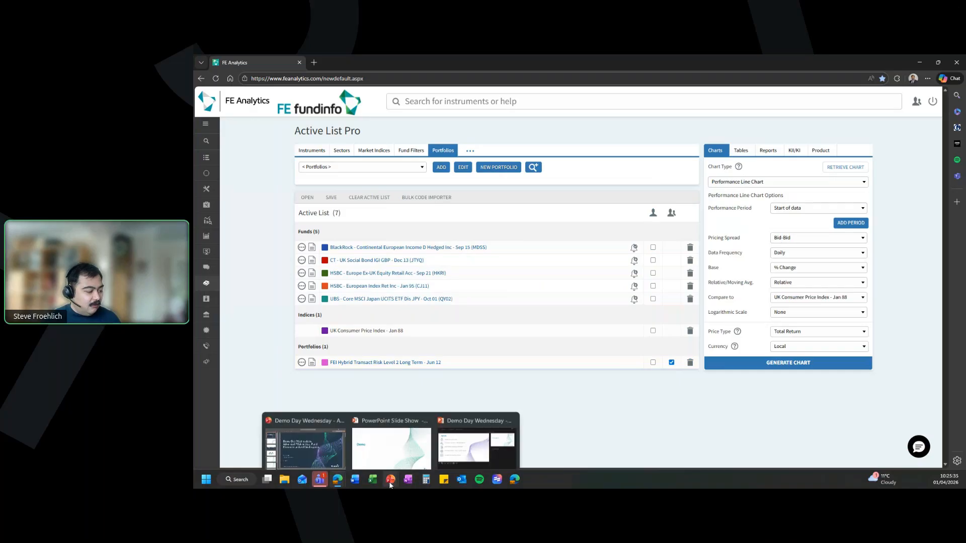
left_click(392, 443)
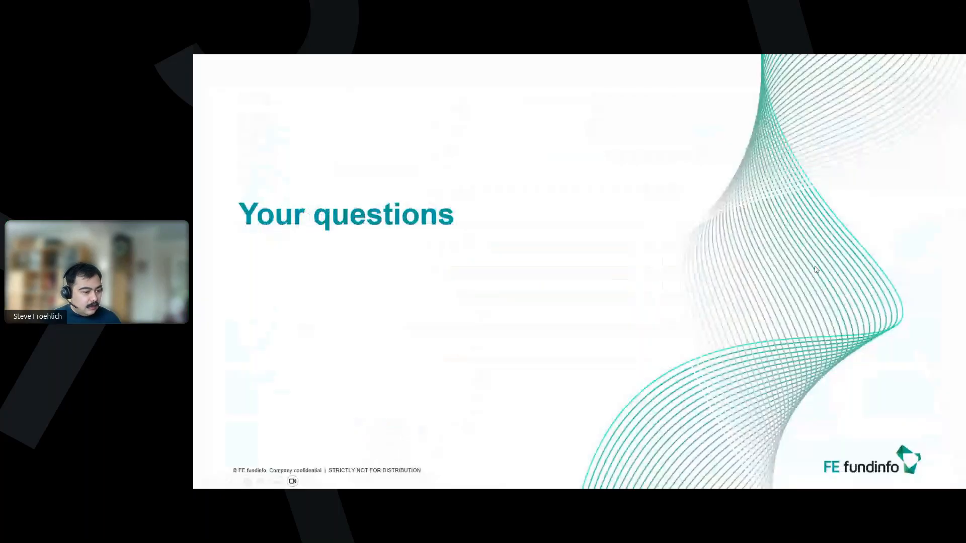
left_click(893, 271)
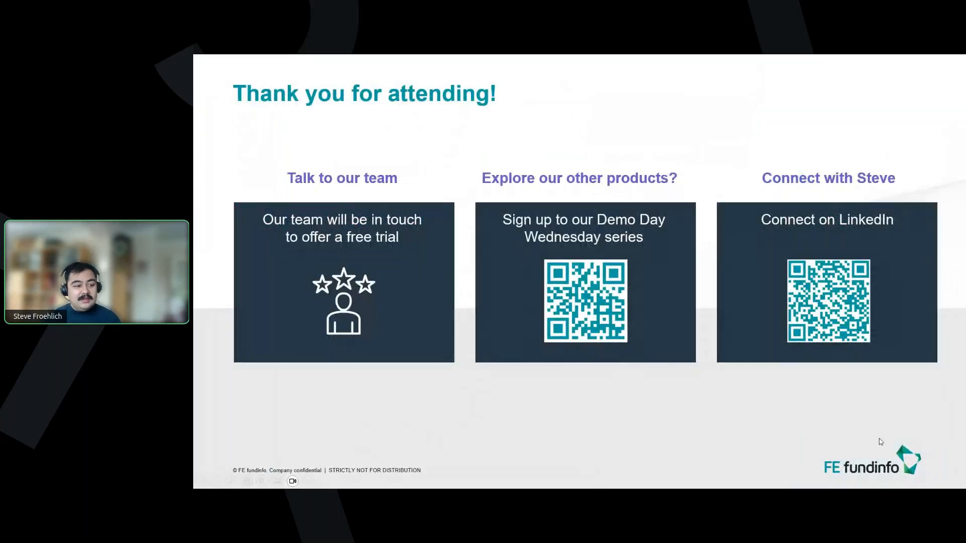